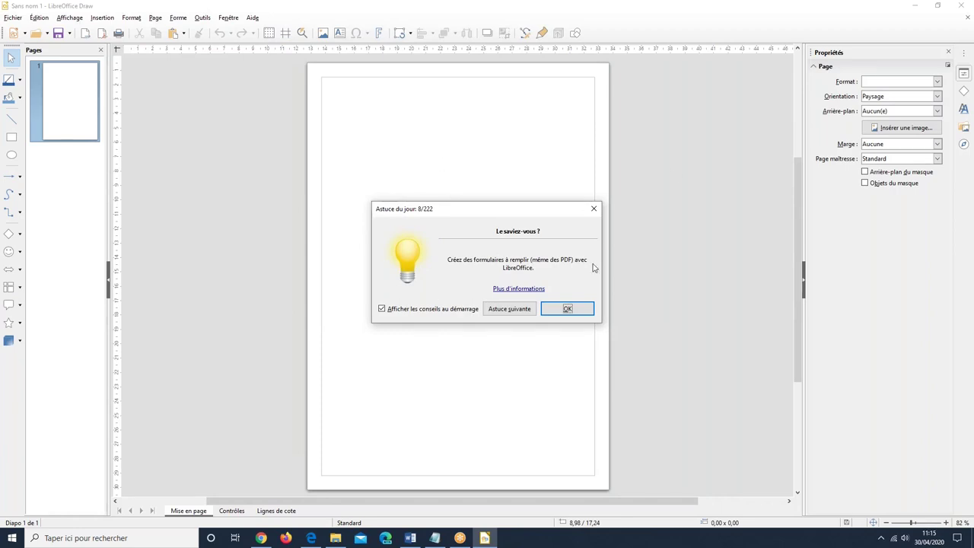
# Dismiss the startup tip and add a text box about 17.5 by 2.7 cm at the page's top, reading "Essai cours"
pyautogui.click(593, 210)
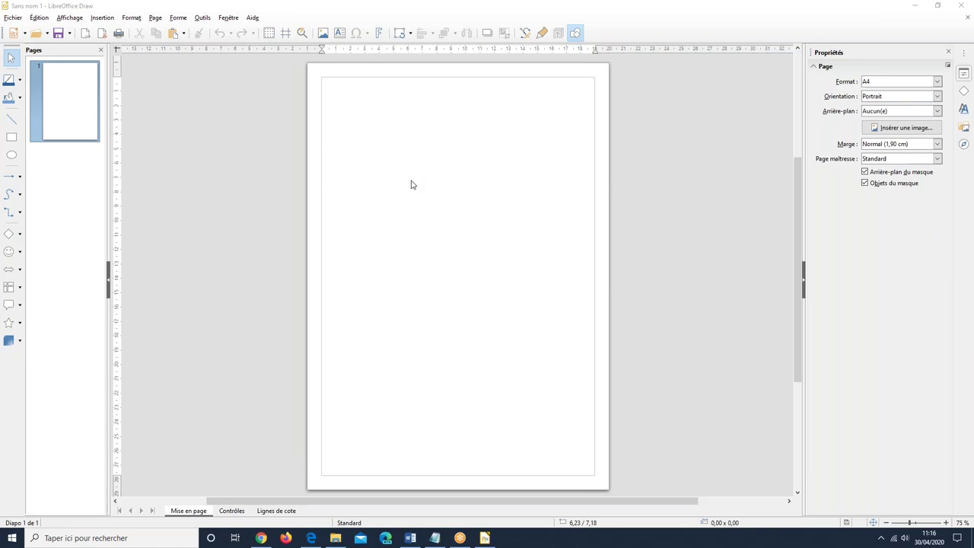
pyautogui.click(339, 35)
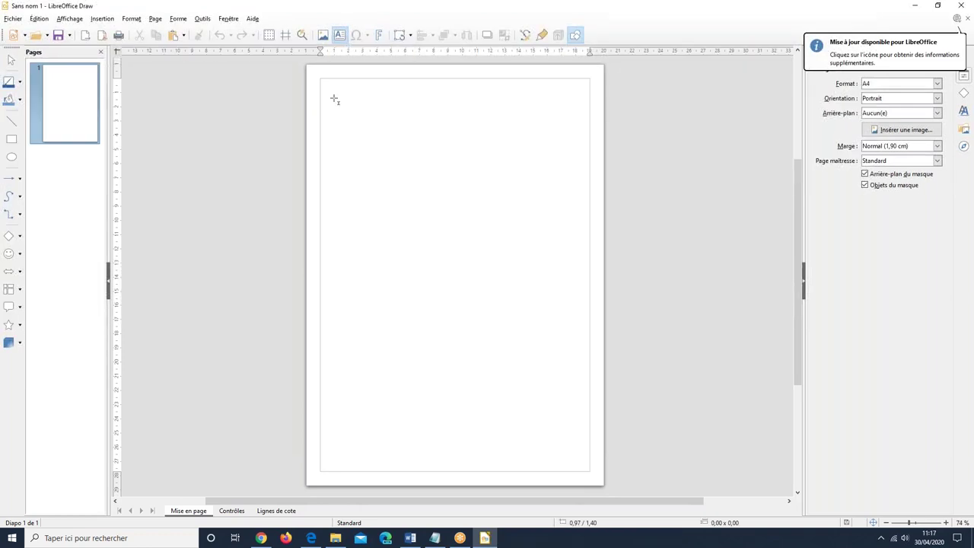
pyautogui.moveTo(330, 89)
pyautogui.mouseDown()
pyautogui.moveTo(426, 122)
pyautogui.moveTo(580, 129)
pyautogui.mouseUp()
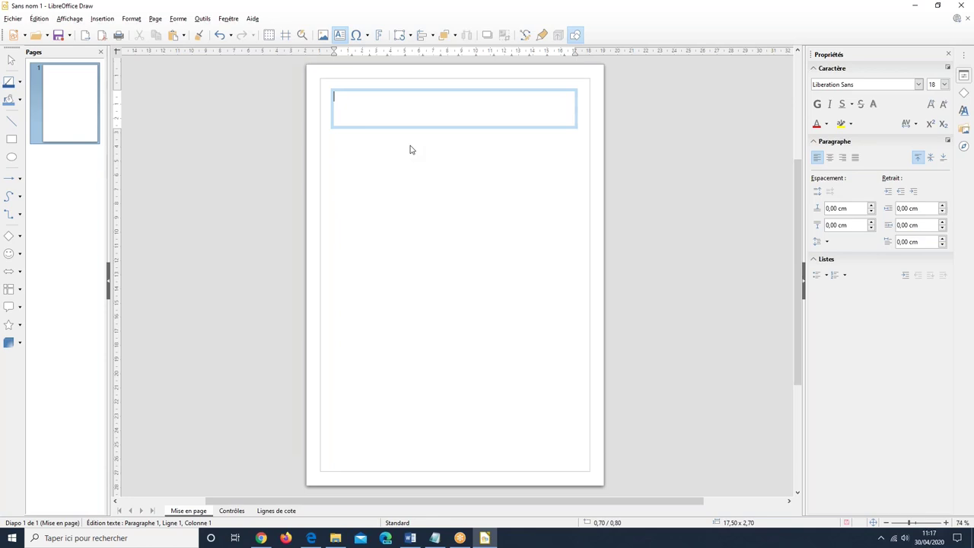
pyautogui.write('Essai cours')
pyautogui.press('BackSpace')
pyautogui.press('BackSpace')
# Format the "Essai cours" text in Georgia Pro Cond Black at size 26
pyautogui.keyDown('shift'); pyautogui.click(328, 95); pyautogui.keyUp('shift')
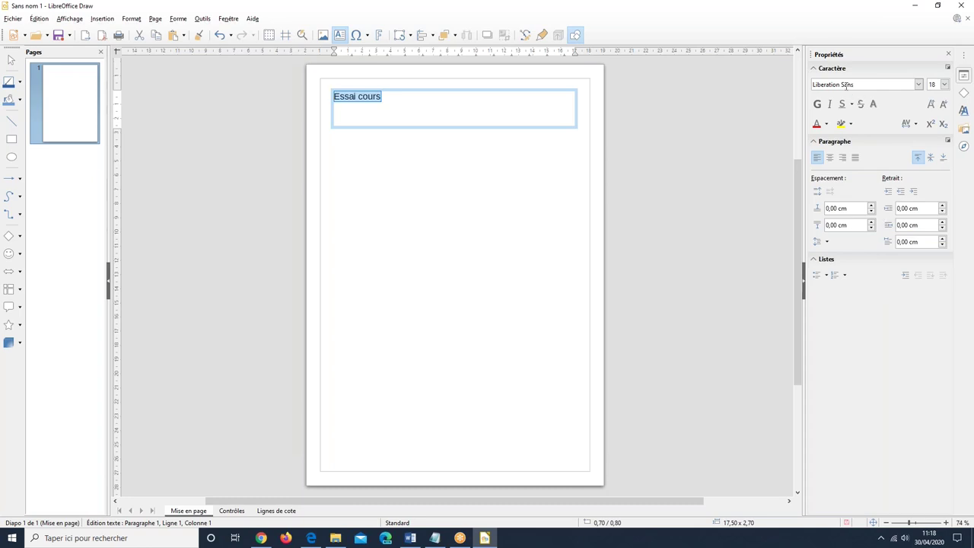
pyautogui.click(913, 85)
pyautogui.hotkey('alt', 'Down')
pyautogui.scroll(10, 841, 159)
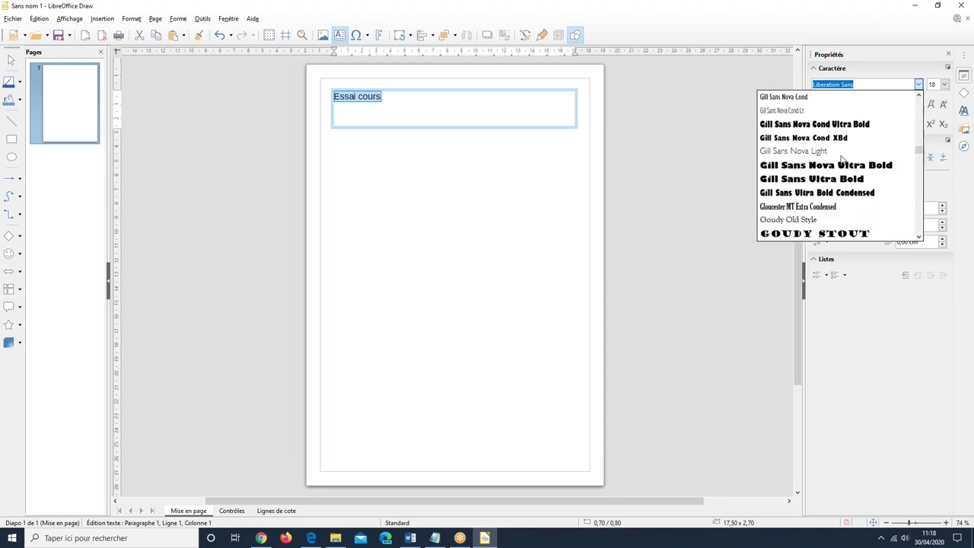
pyautogui.scroll(2, 841, 159)
pyautogui.click(791, 124)
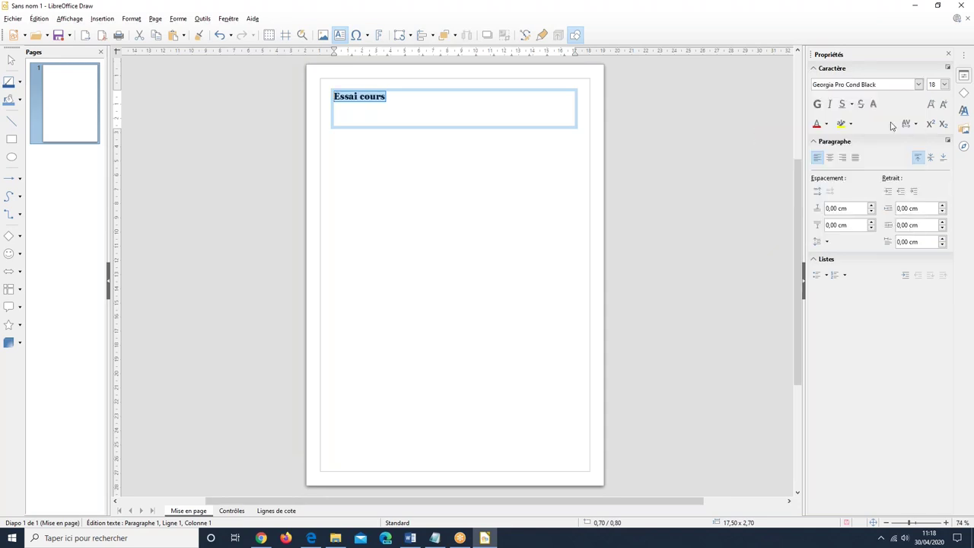
pyautogui.click(944, 84)
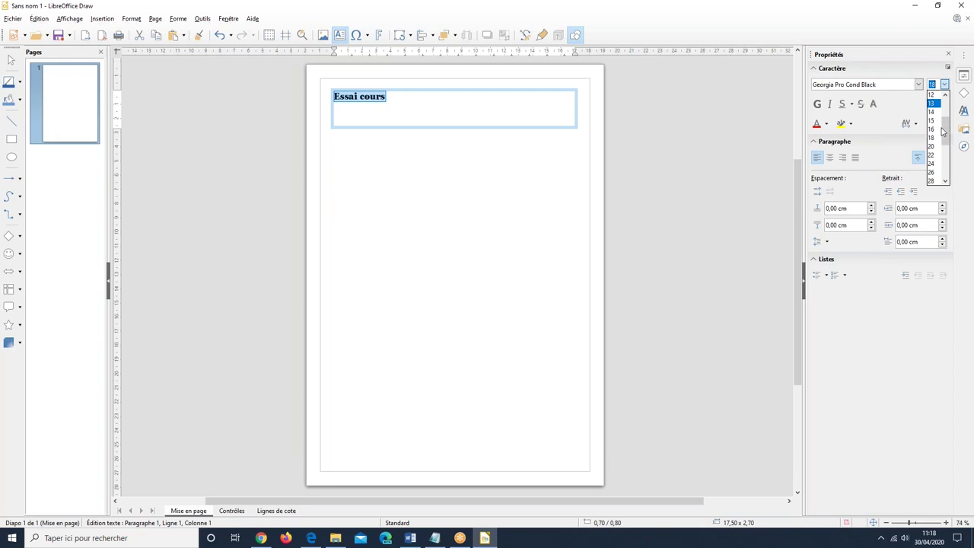
pyautogui.click(932, 173)
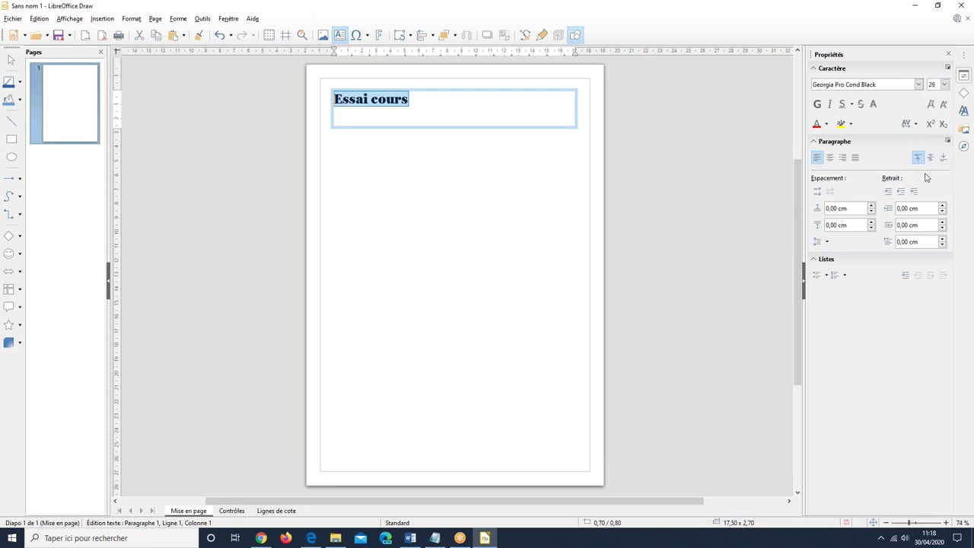
# Make the "Essai cours" title bold, italic and shadowed
pyautogui.click(829, 104)
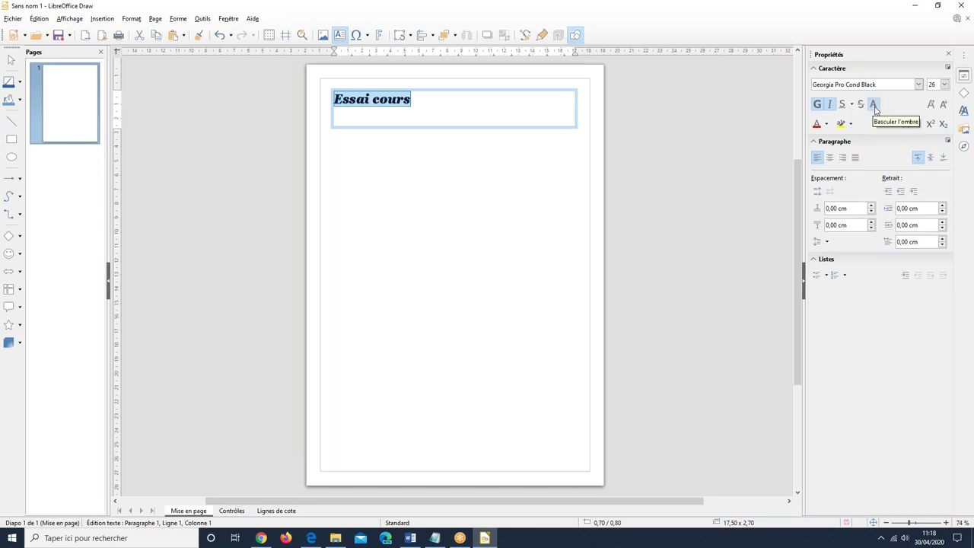
pyautogui.click(942, 105)
pyautogui.click(943, 105)
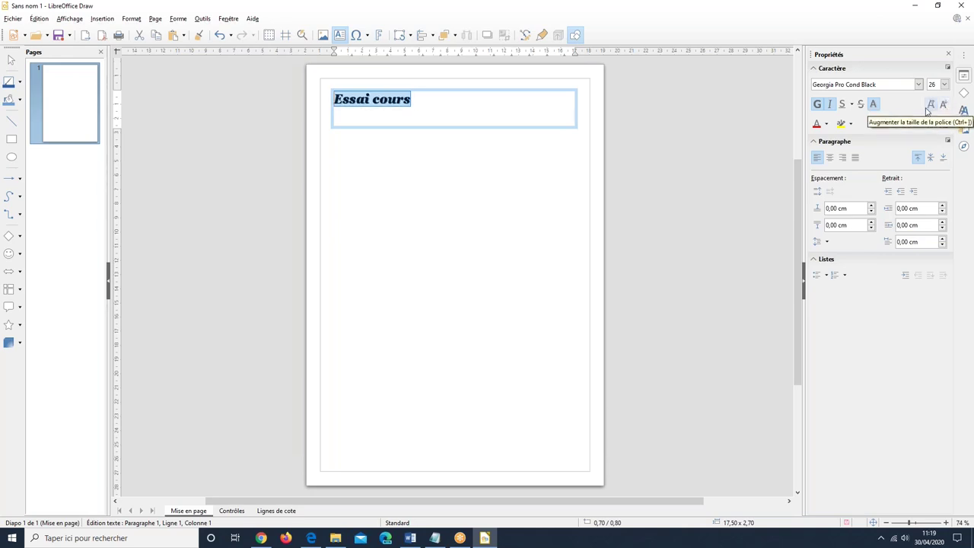
# Colour the title text green and set its character spacing to "Très espacé"
pyautogui.click(827, 125)
pyautogui.click(829, 126)
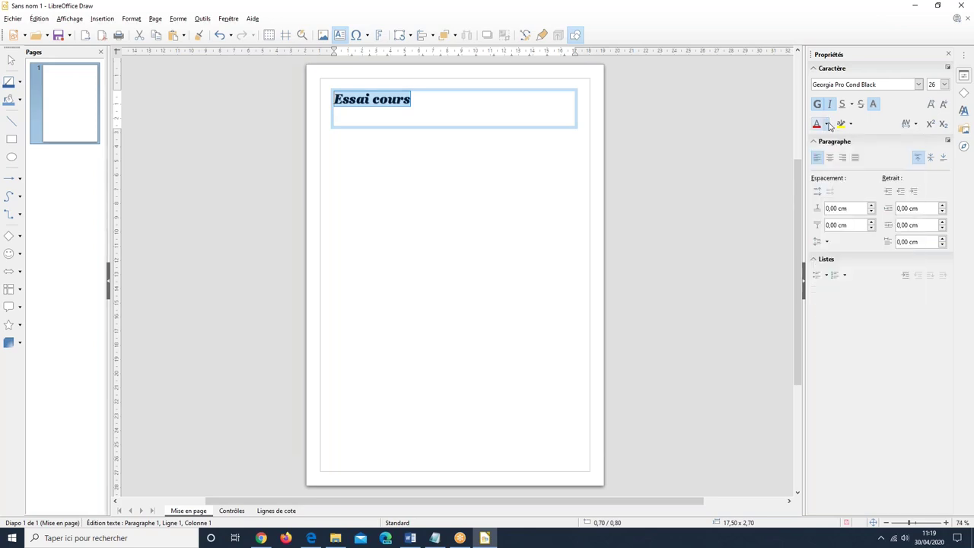
pyautogui.click(828, 125)
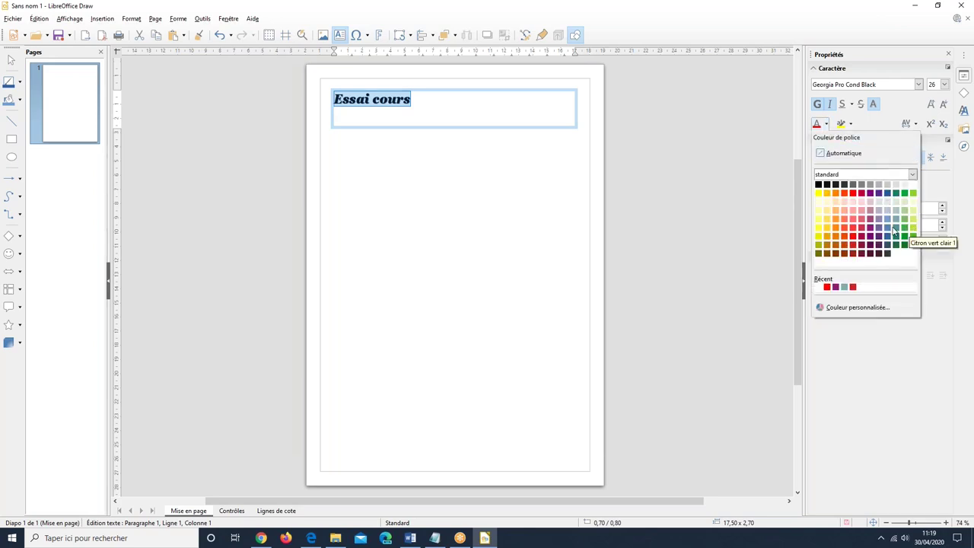
pyautogui.click(905, 227)
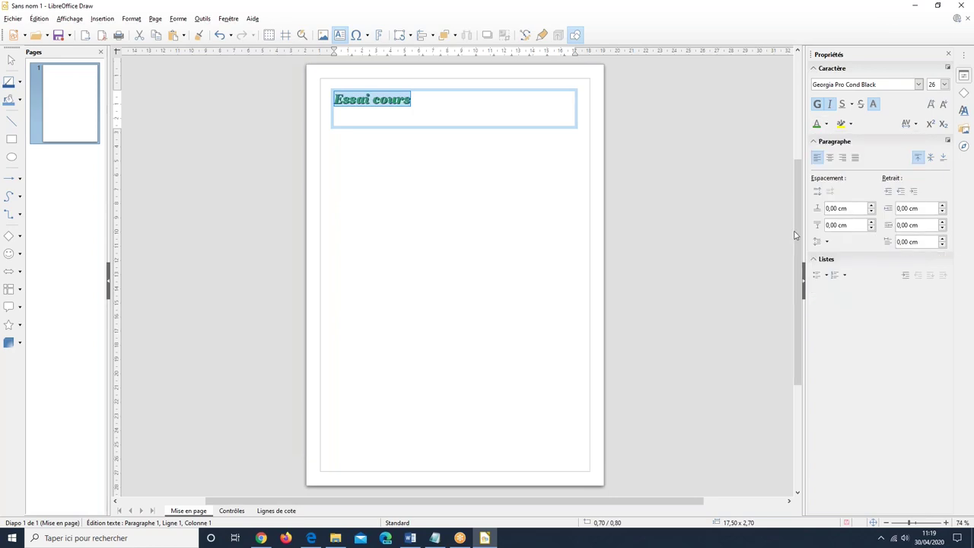
pyautogui.click(916, 127)
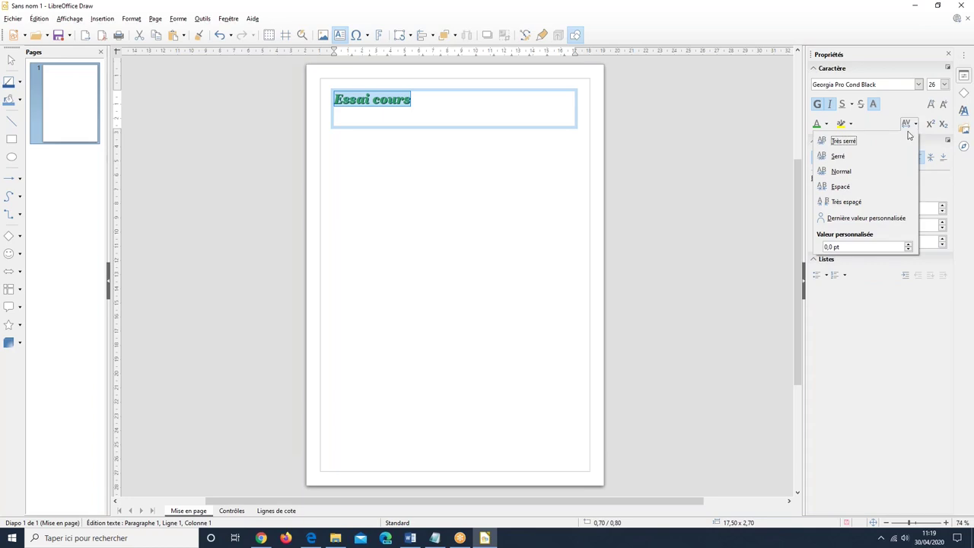
pyautogui.click(877, 204)
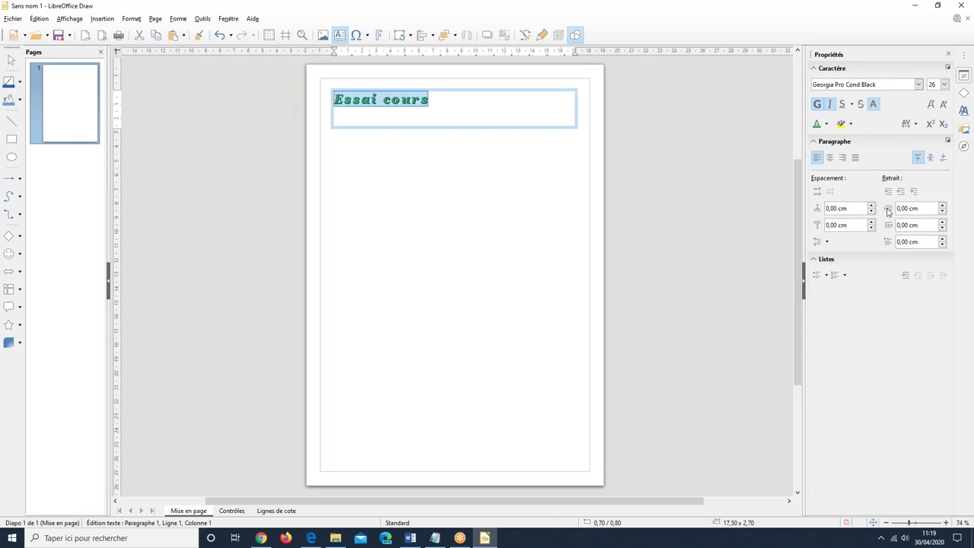
# Centre the title horizontally and vertically within its text box
pyautogui.click(831, 160)
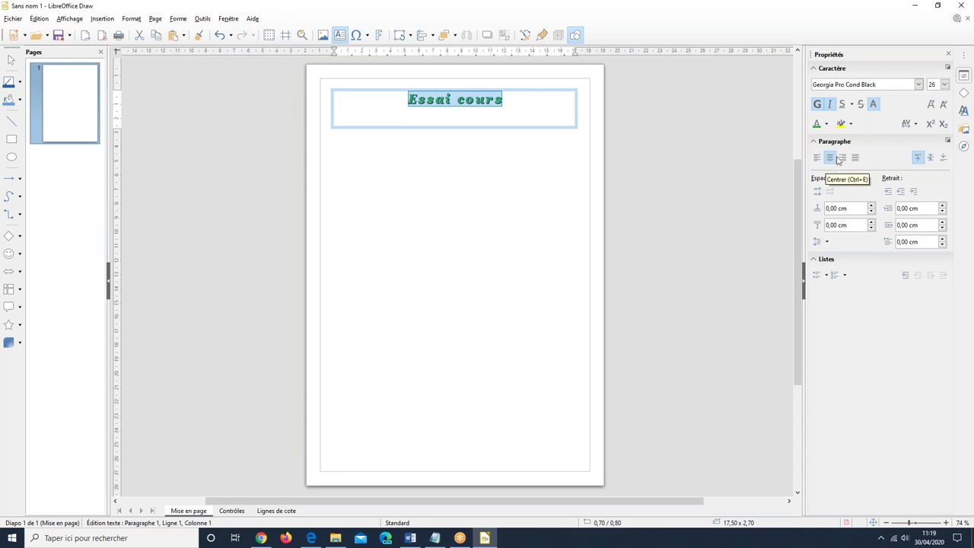
pyautogui.click(841, 157)
pyautogui.click(833, 160)
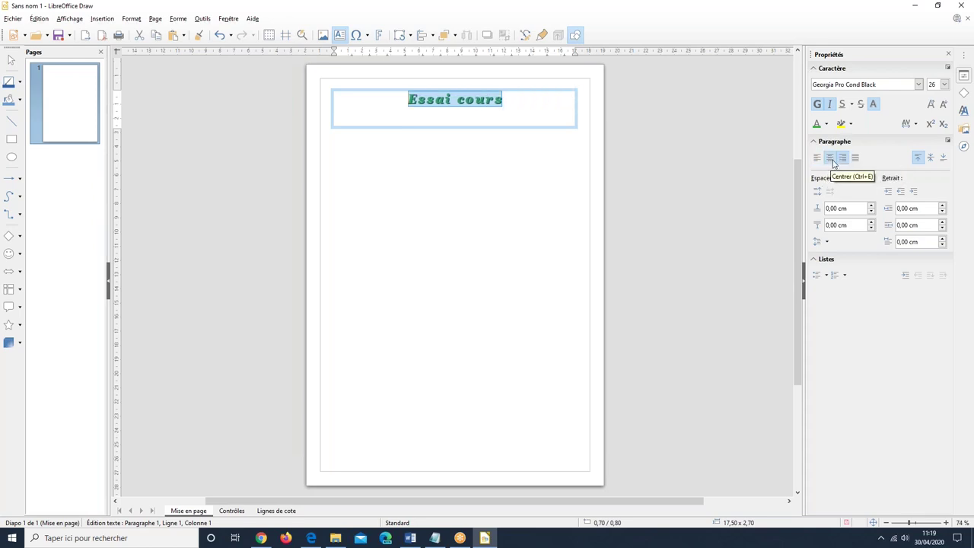
pyautogui.click(930, 158)
pyautogui.click(938, 158)
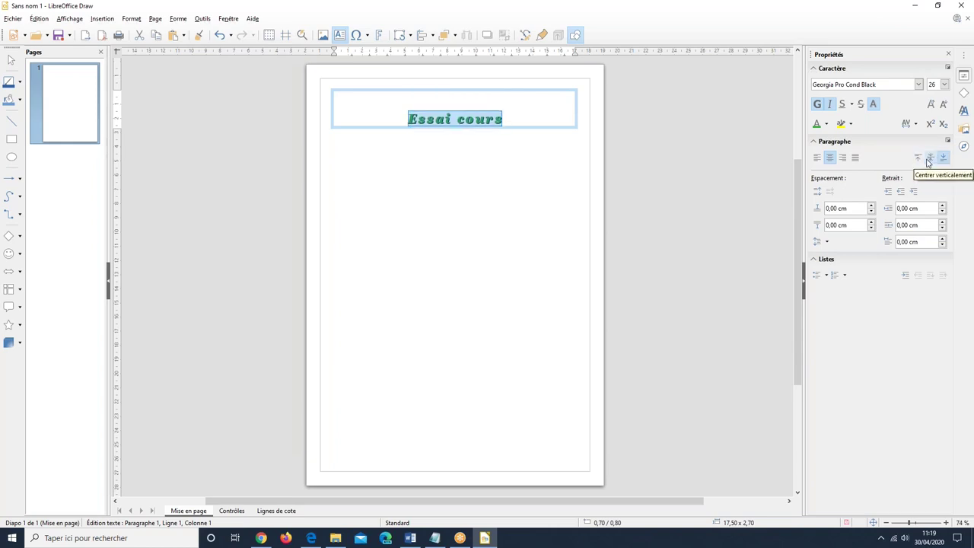
pyautogui.click(928, 159)
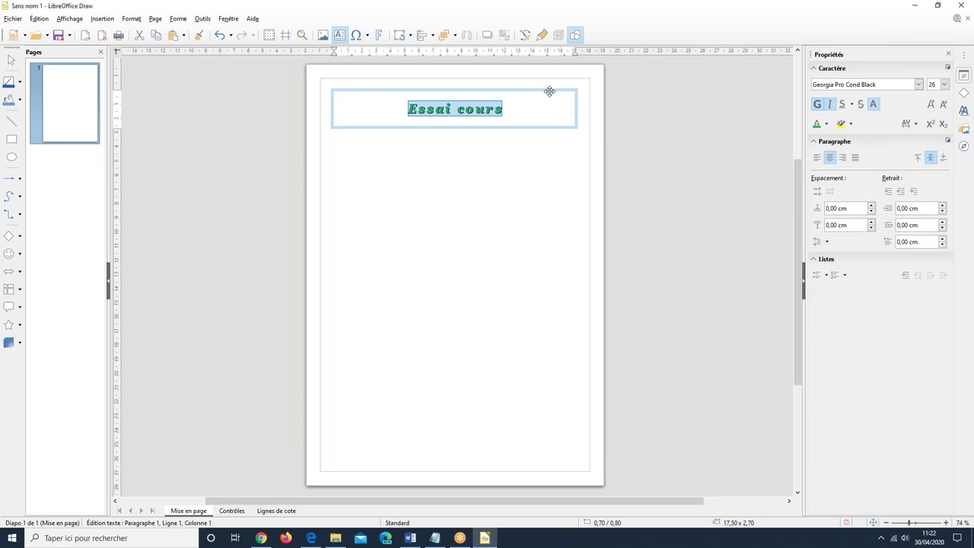
# Select the title's text box as an object and enlarge it to about 17.6 by 3.6 cm
pyautogui.click(549, 91)
pyautogui.click(366, 115)
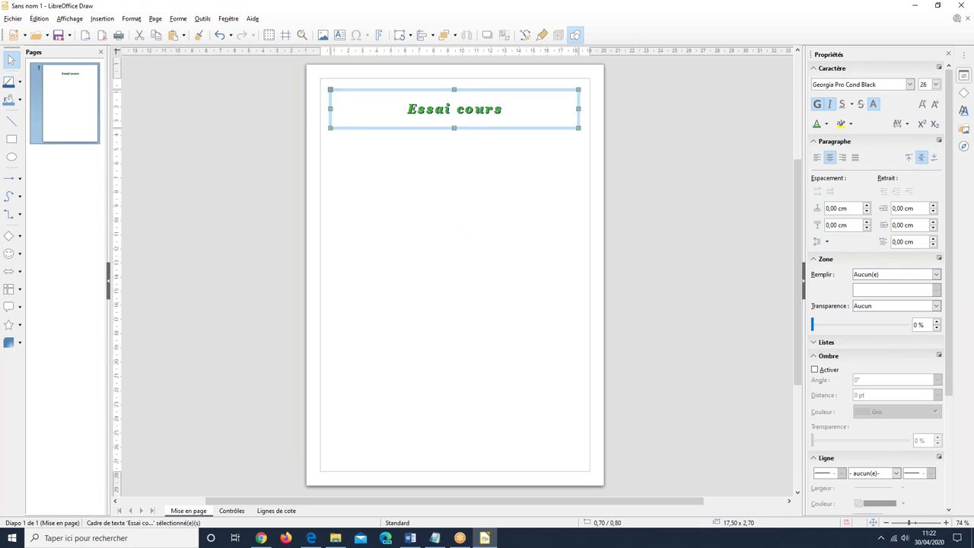
pyautogui.moveTo(336, 124)
pyautogui.mouseDown()
pyautogui.moveTo(374, 115)
pyautogui.moveTo(315, 132)
pyautogui.moveTo(363, 109)
pyautogui.moveTo(329, 129)
pyautogui.mouseUp()
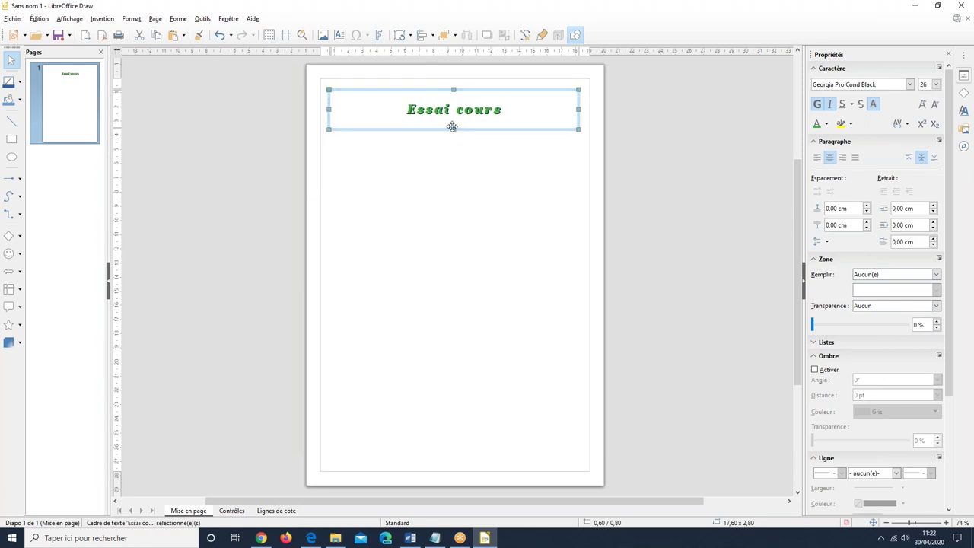
pyautogui.moveTo(454, 129)
pyautogui.mouseDown()
pyautogui.moveTo(441, 188)
pyautogui.moveTo(452, 140)
pyautogui.mouseUp()
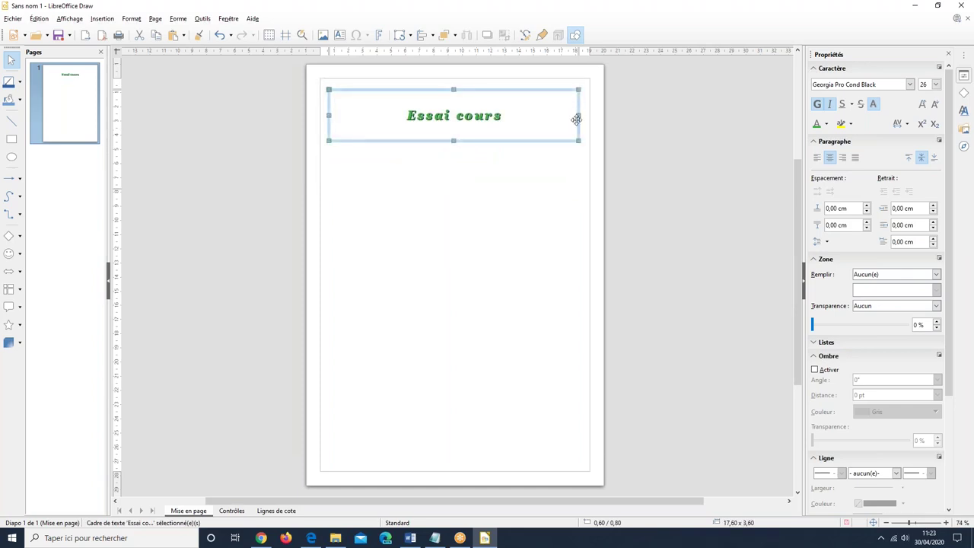
pyautogui.moveTo(578, 113)
pyautogui.mouseDown()
pyautogui.moveTo(510, 114)
pyautogui.moveTo(579, 118)
pyautogui.mouseUp()
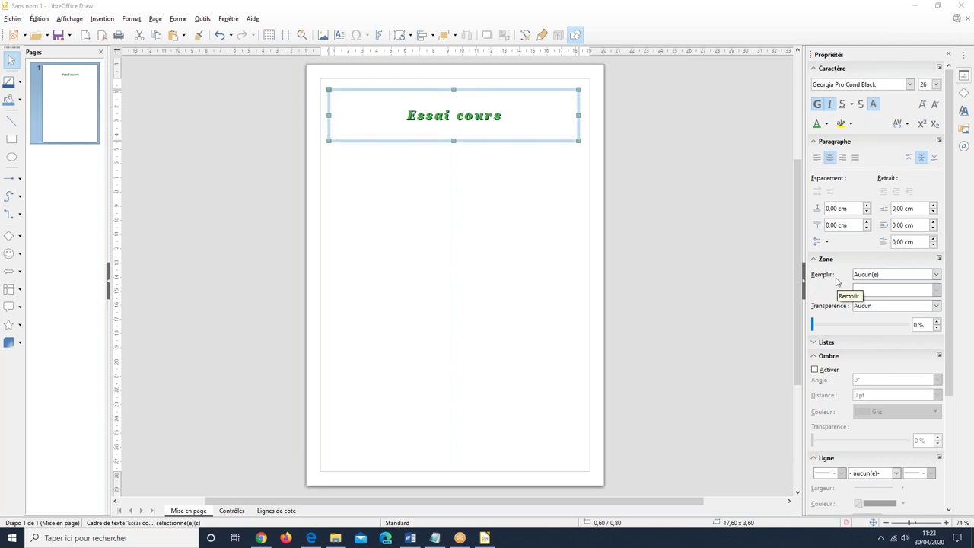
# Fill the title's text box with a solid muted purple colour
pyautogui.click(937, 275)
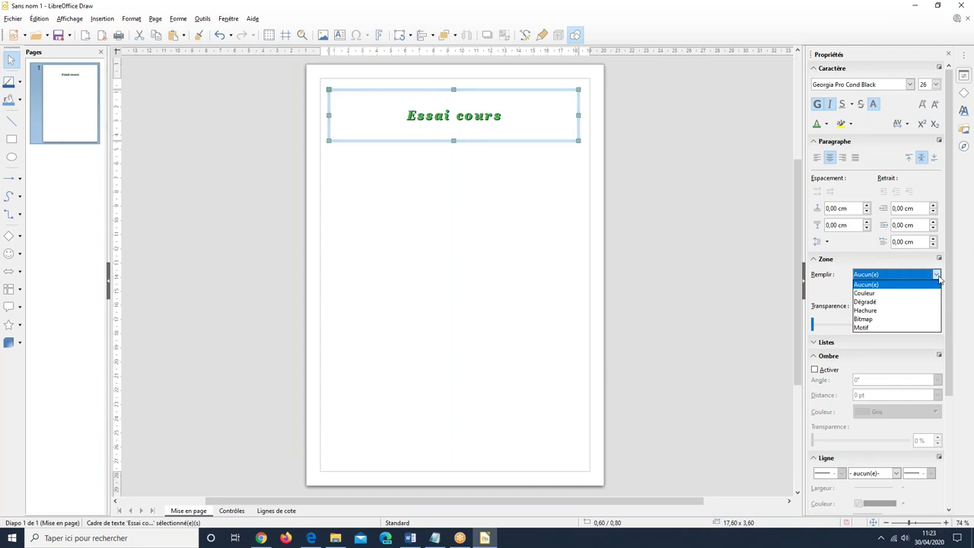
pyautogui.click(882, 295)
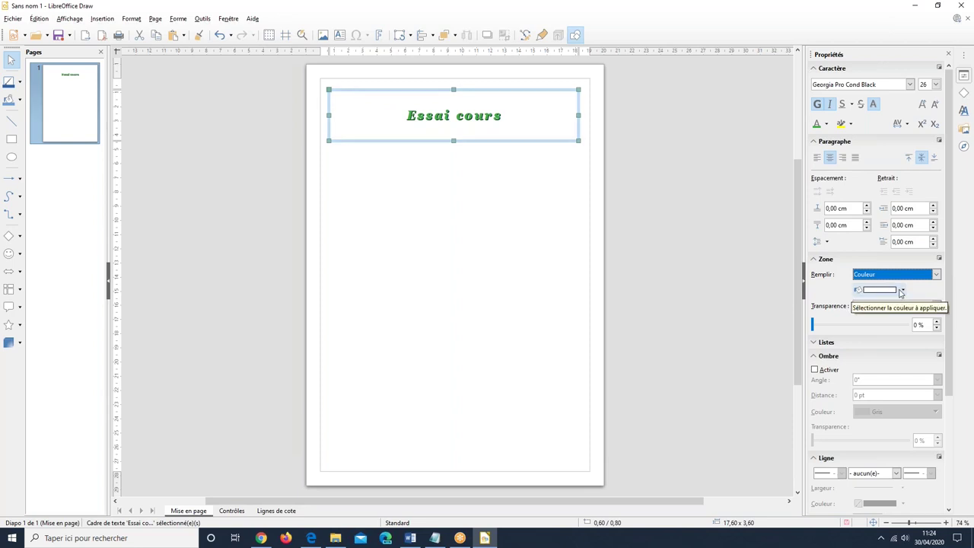
pyautogui.click(902, 289)
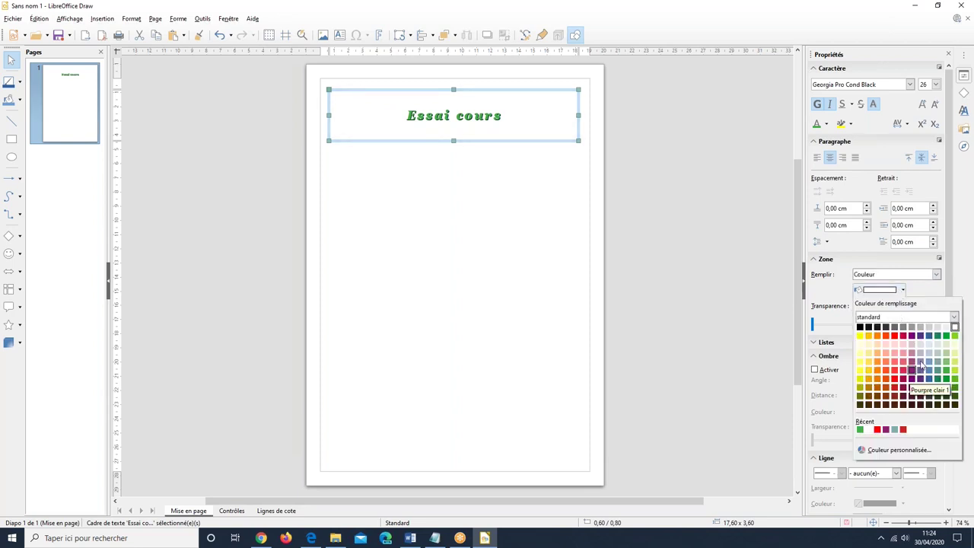
pyautogui.click(919, 364)
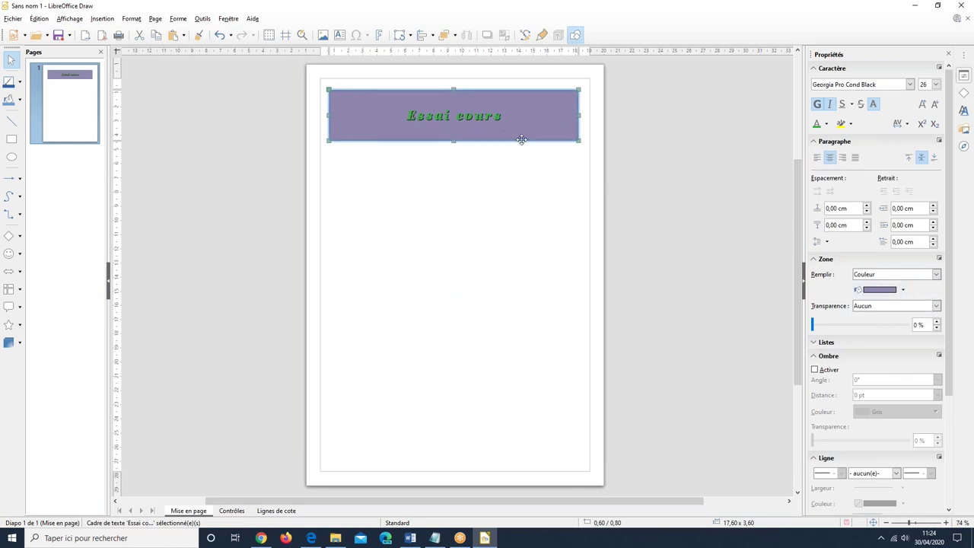
# Fill the title's text box with a gradient (Dégradé) running from Pourpre clair 2 to Or clair 1
pyautogui.click(891, 276)
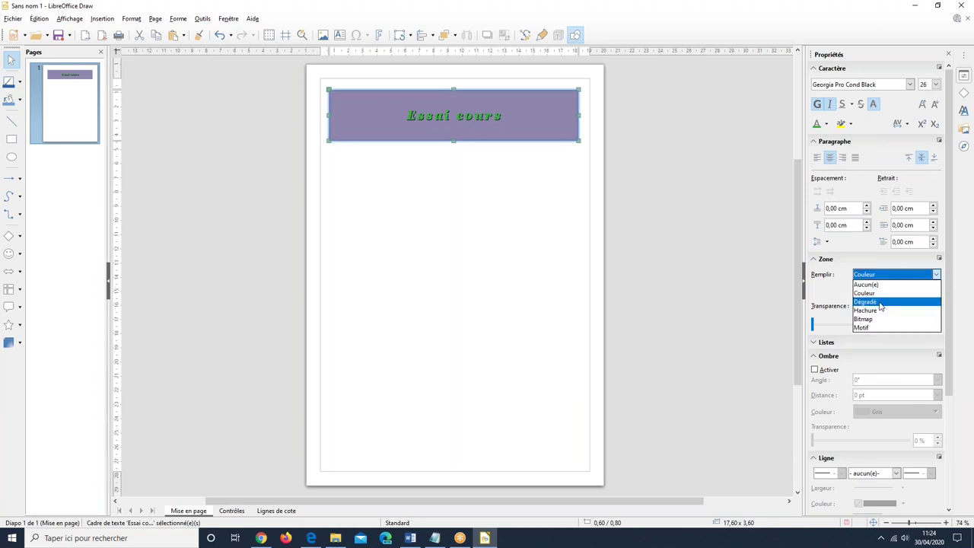
pyautogui.click(879, 302)
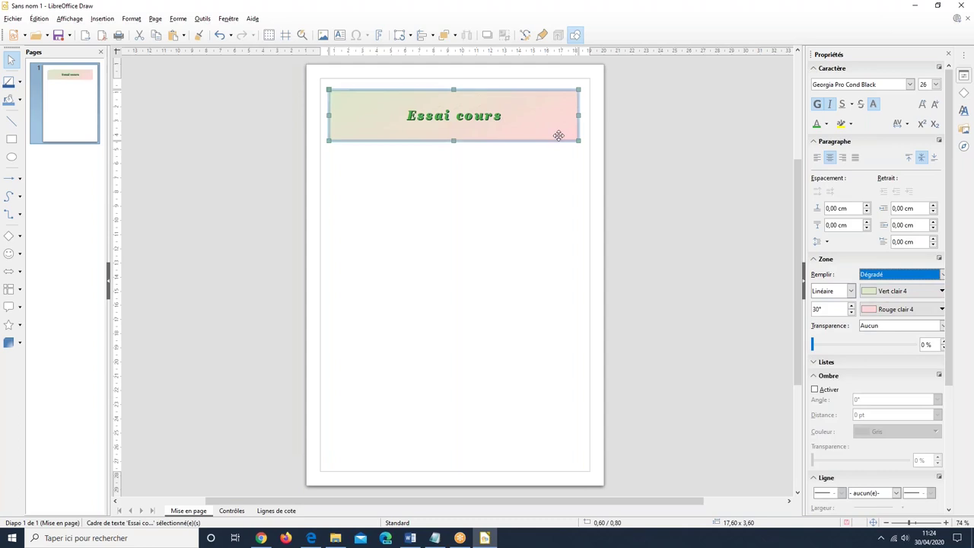
pyautogui.click(931, 290)
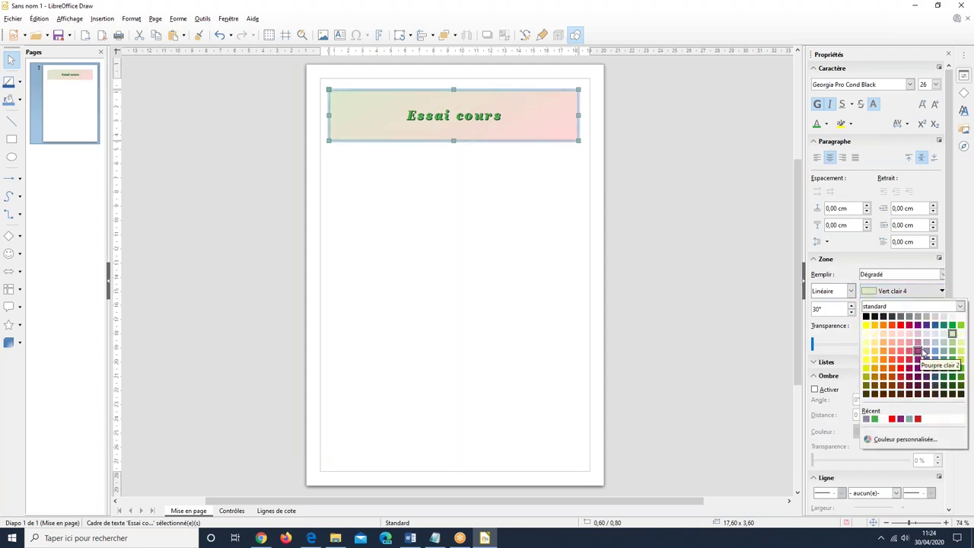
pyautogui.click(919, 351)
pyautogui.click(925, 310)
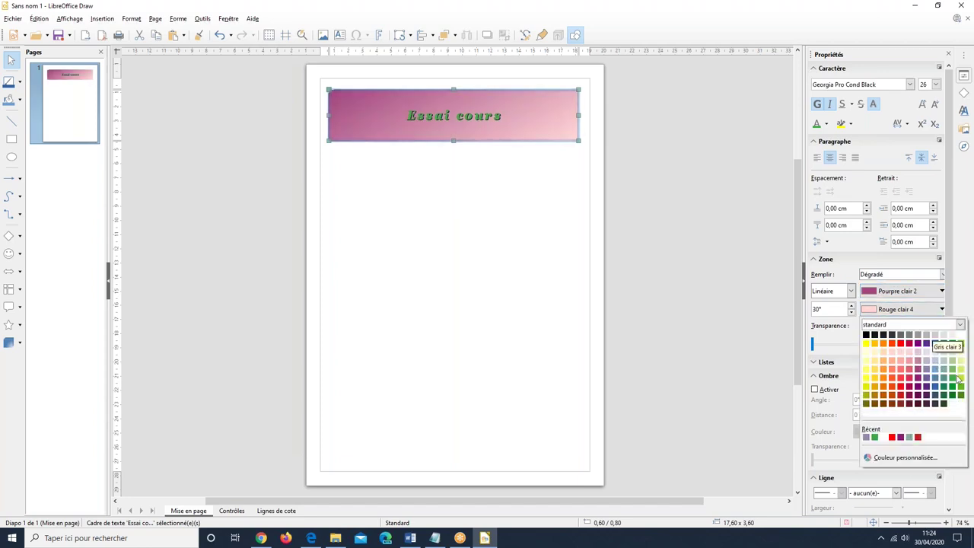
pyautogui.click(874, 378)
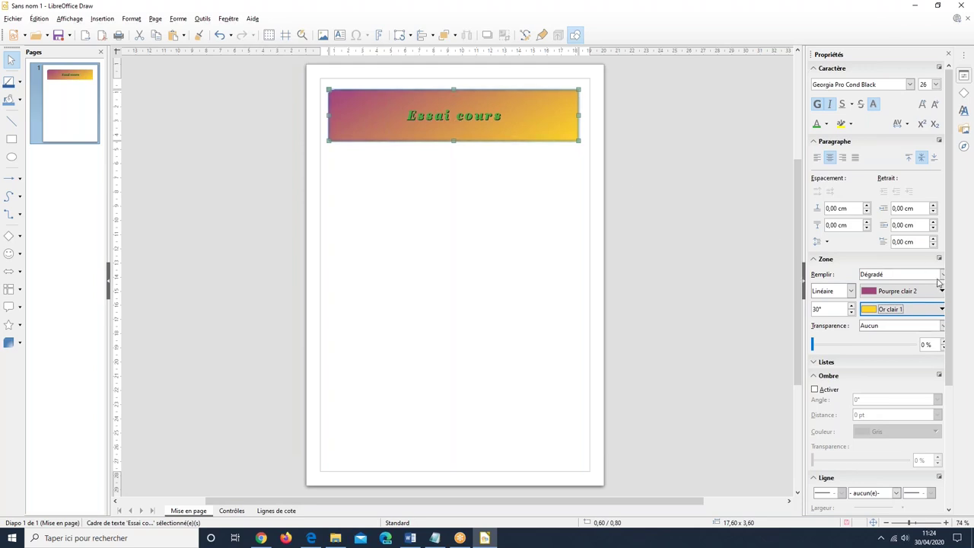
# Set the angle of the title box's linear gradient to 80°, and change the gradient type to Radial
pyautogui.click(851, 292)
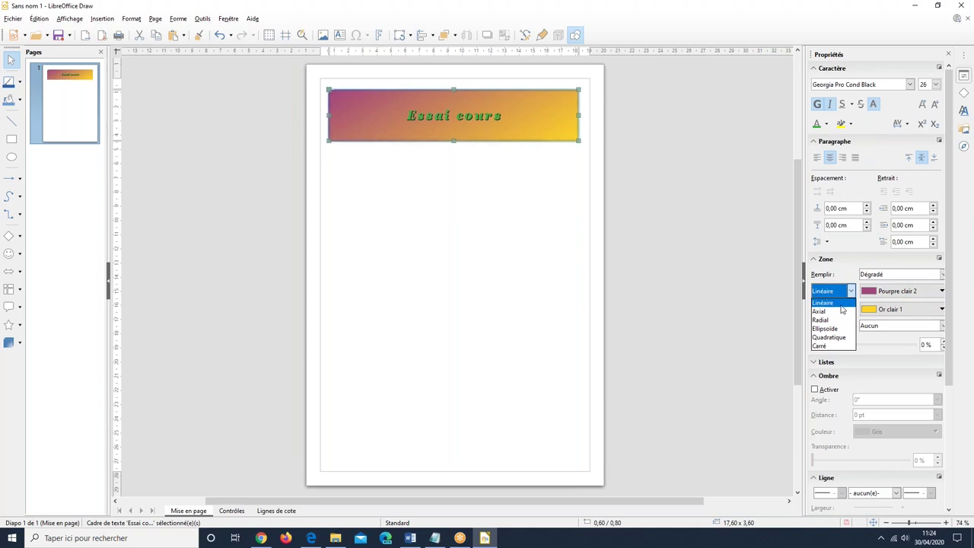
pyautogui.click(767, 218)
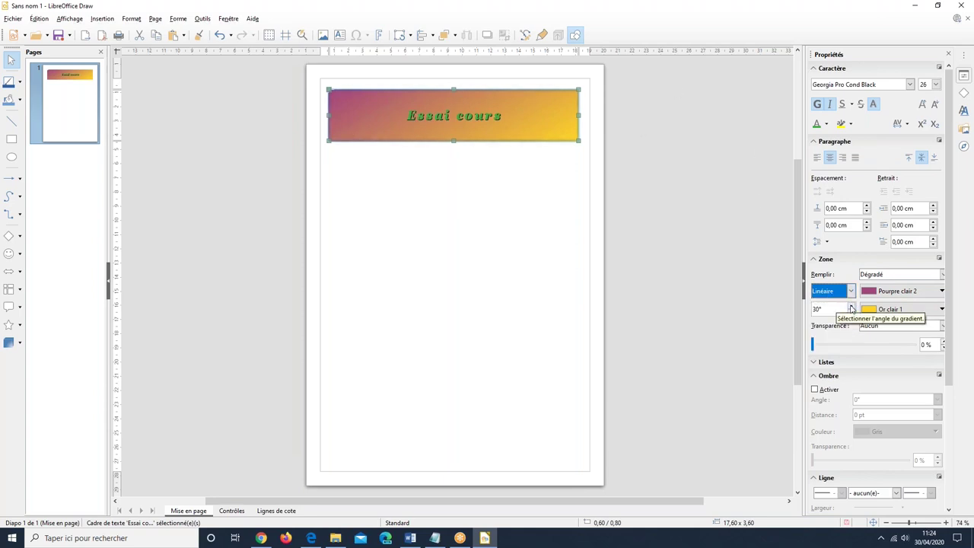
pyautogui.click(851, 307)
pyautogui.click(851, 307)
pyautogui.doubleClick(839, 308)
pyautogui.write('8')
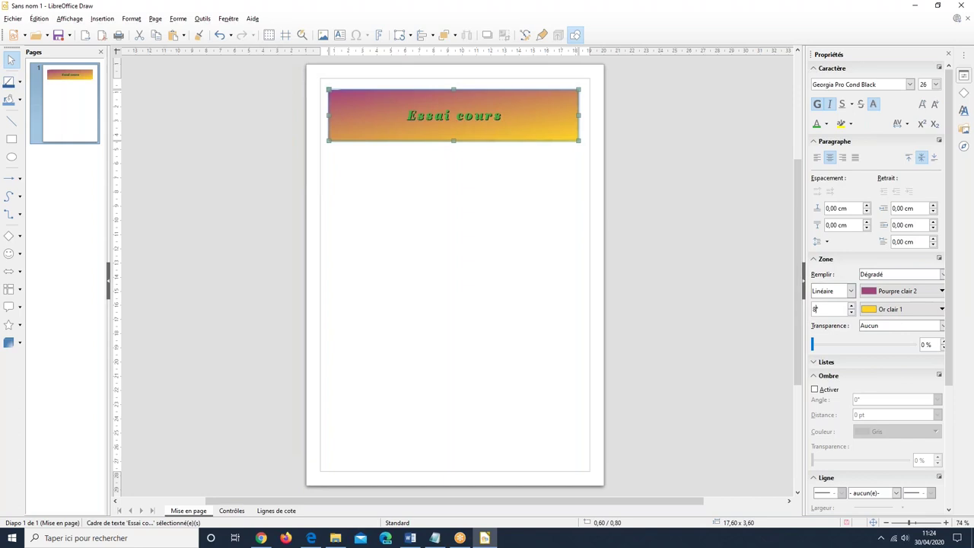
pyautogui.write('0')
pyautogui.click(834, 293)
pyautogui.click(841, 278)
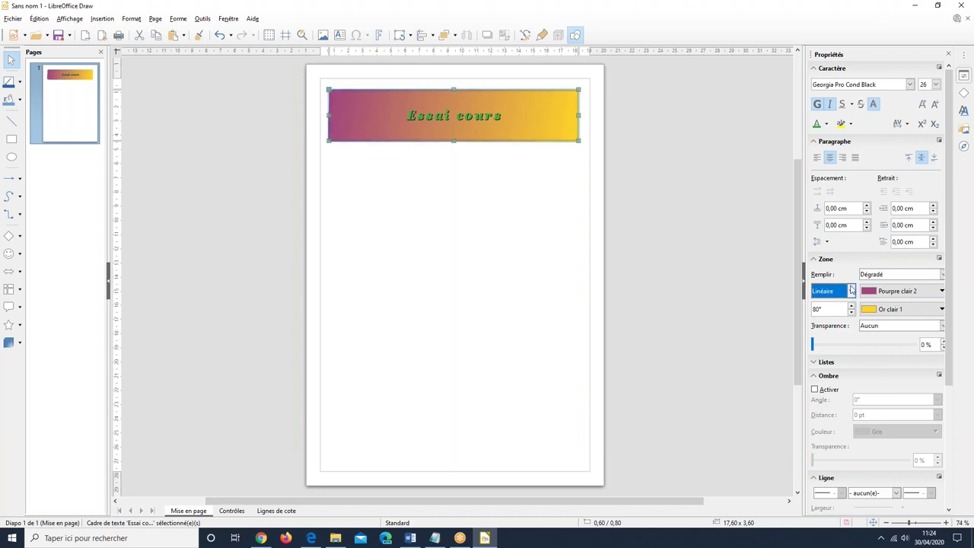
pyautogui.click(852, 291)
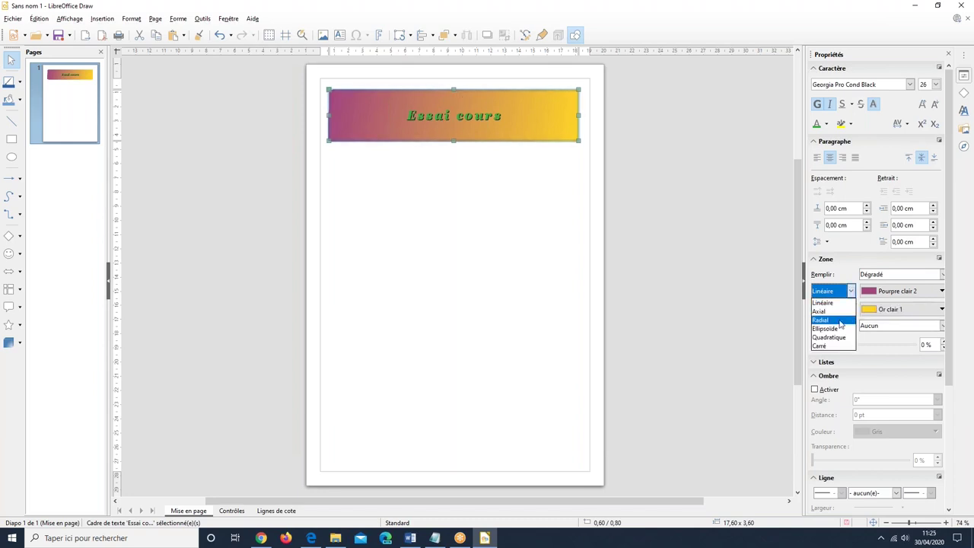
pyautogui.click(837, 320)
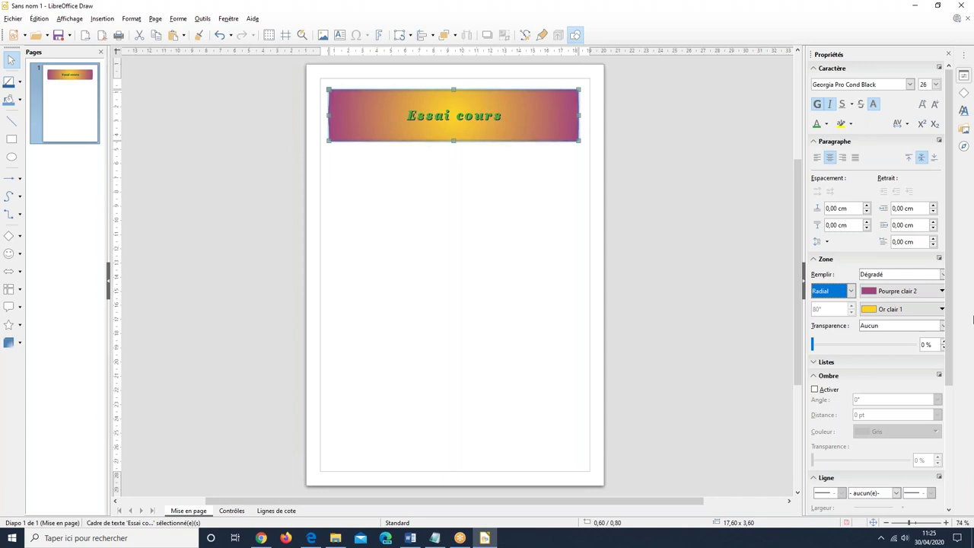
# Fill the title's text box with the hatching (Hachure) Bleu double incliné 45 degrés
pyautogui.click(901, 277)
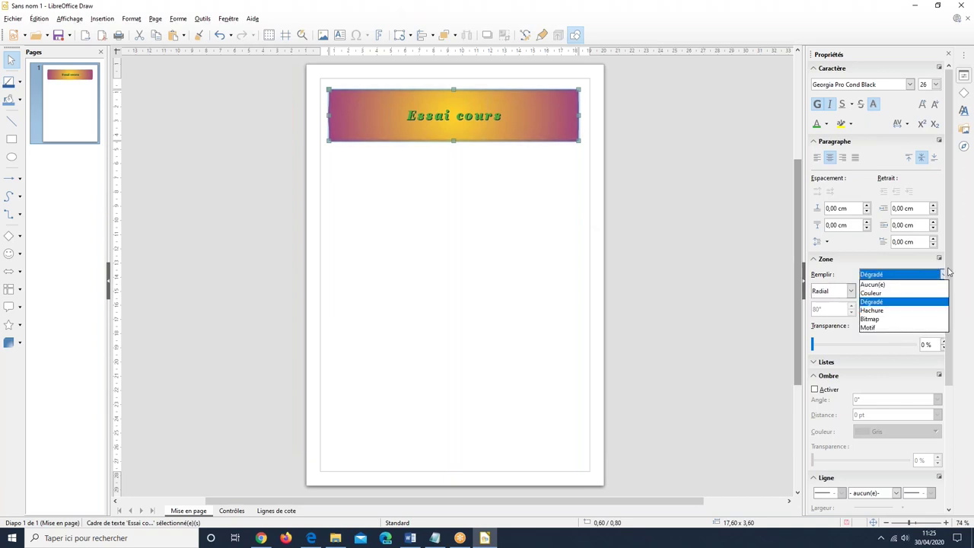
pyautogui.click(920, 311)
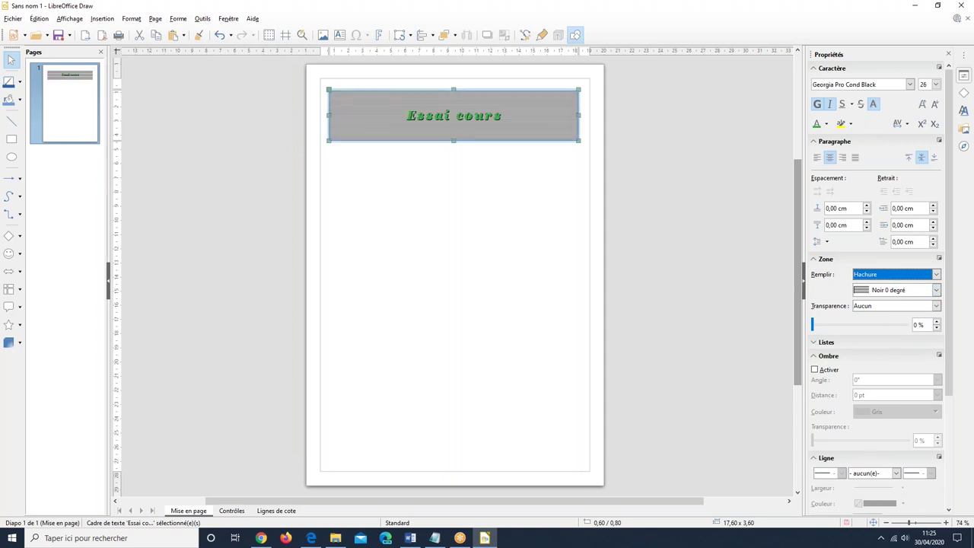
pyautogui.click(935, 289)
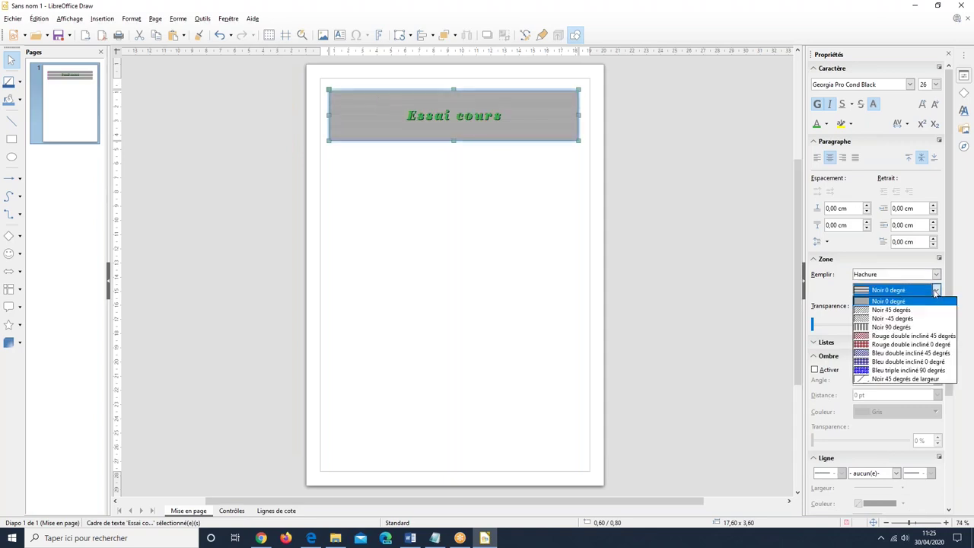
pyautogui.click(905, 353)
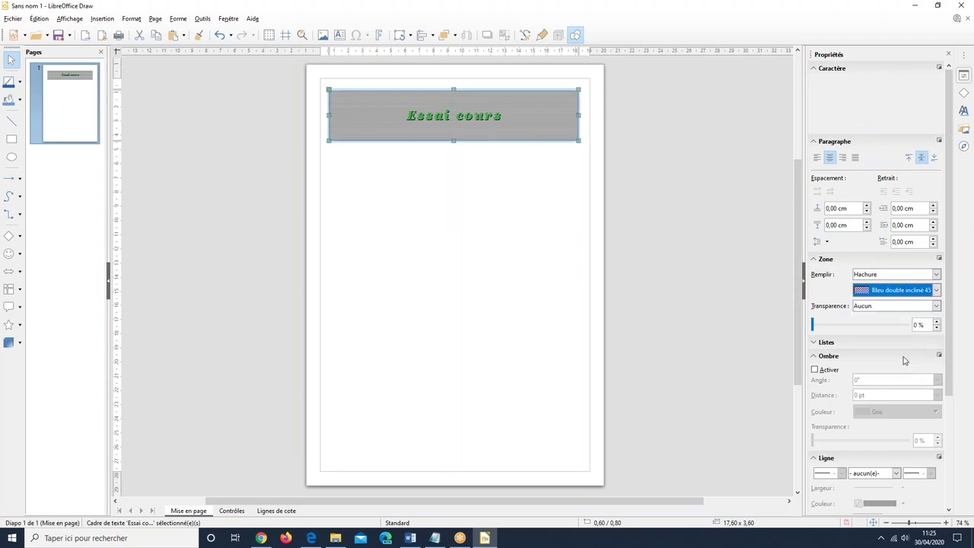
# Fill the title's text box with the Gazon bitmap texture
pyautogui.click(934, 277)
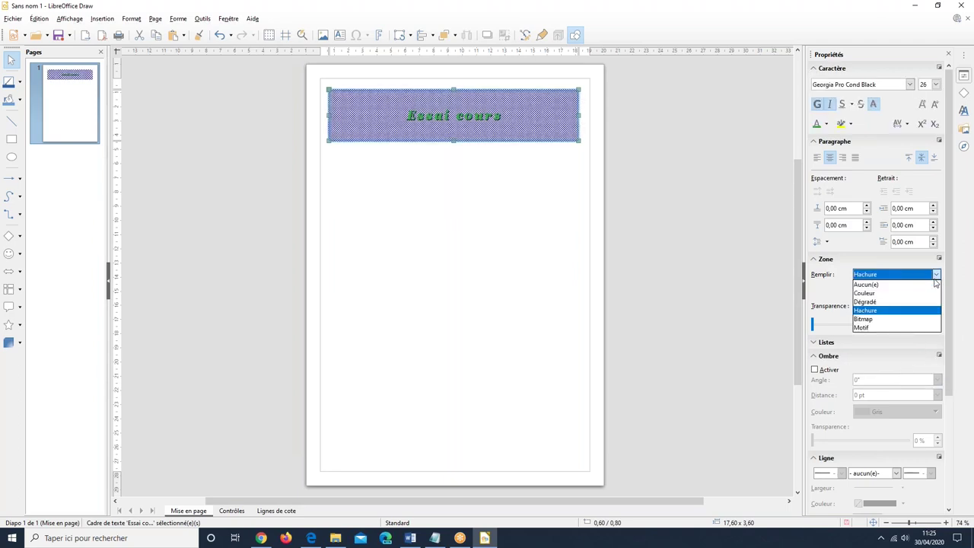
pyautogui.click(896, 310)
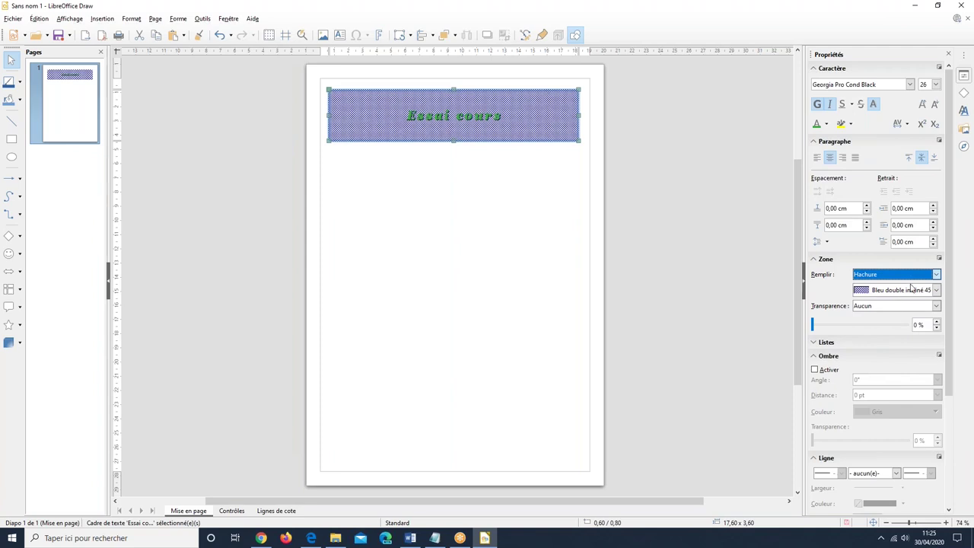
pyautogui.scroll(-1, 925, 276)
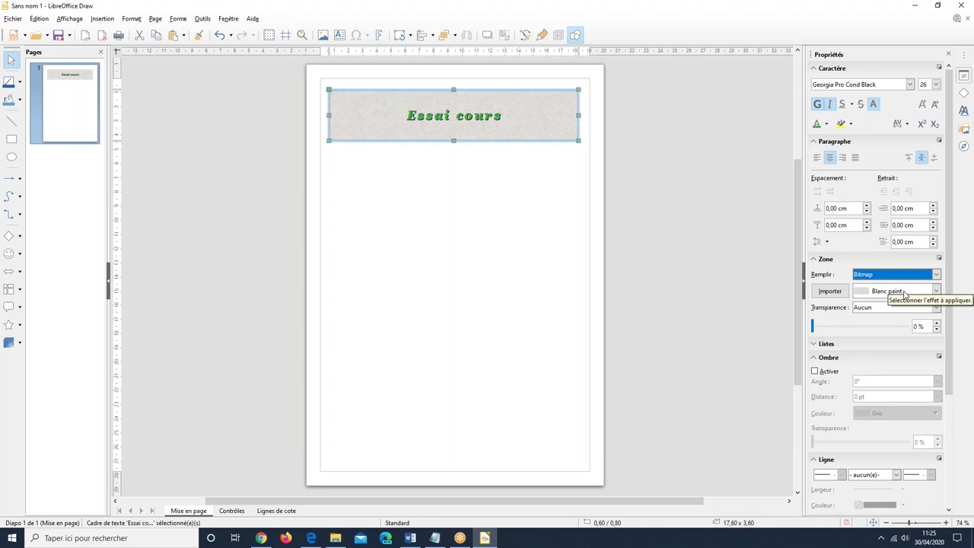
pyautogui.click(935, 291)
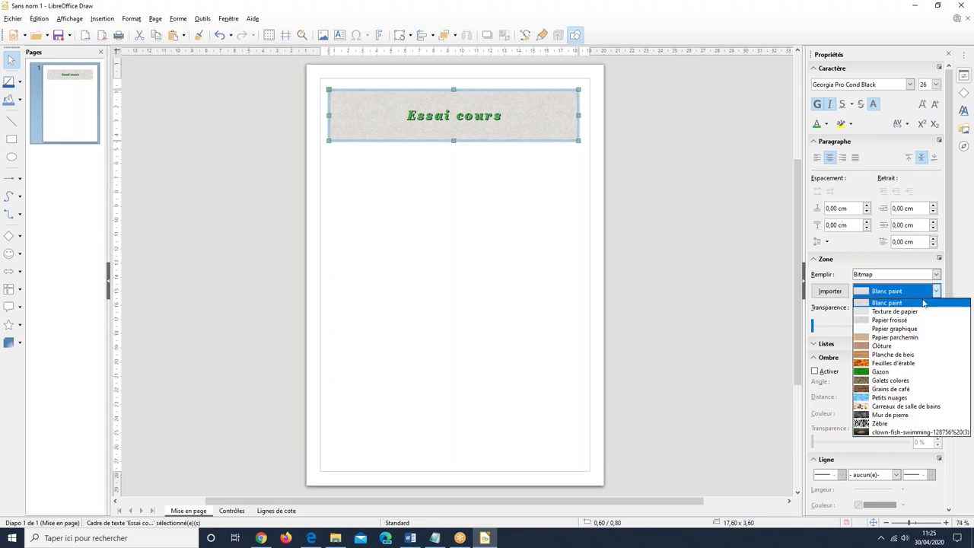
pyautogui.click(915, 376)
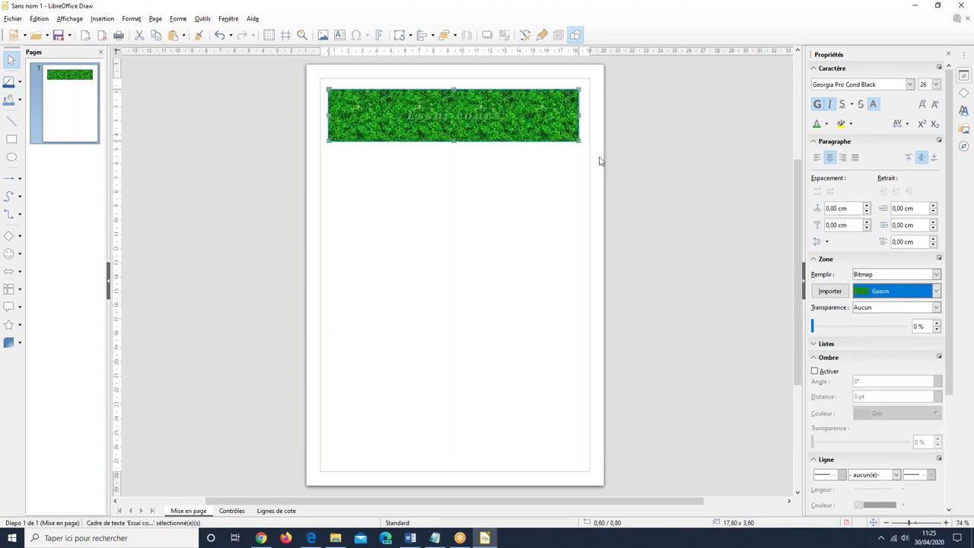
# Change the title box's bitmap texture to Papier parchemin
pyautogui.click(935, 291)
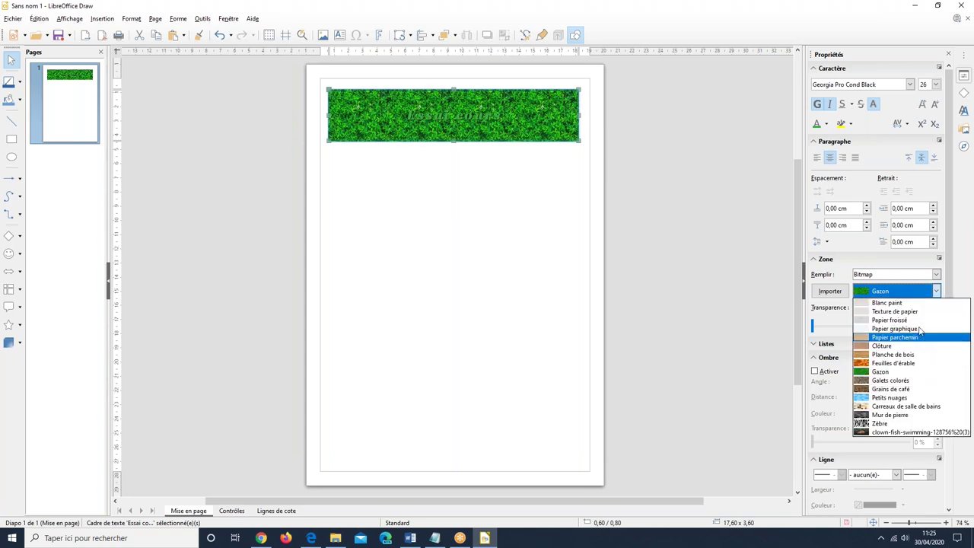
pyautogui.press('Escape')
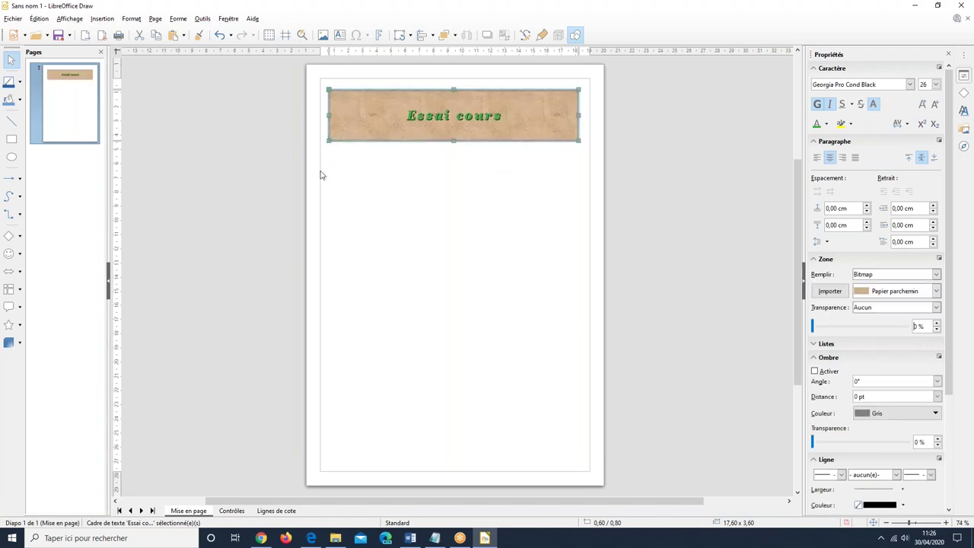
pyautogui.click(936, 291)
pyautogui.click(943, 278)
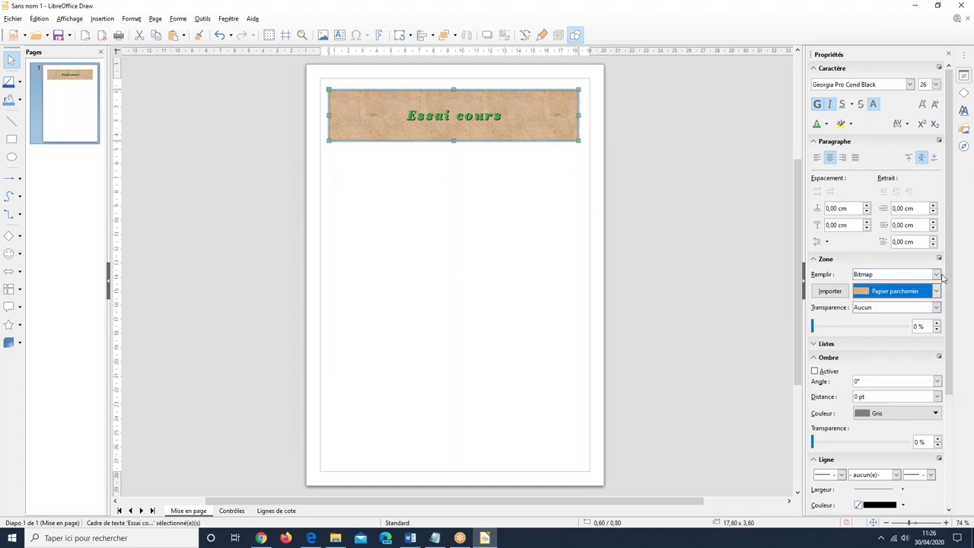
# Fill the title's text box with the pattern (Motif) Diagonale descendante large
pyautogui.click(936, 274)
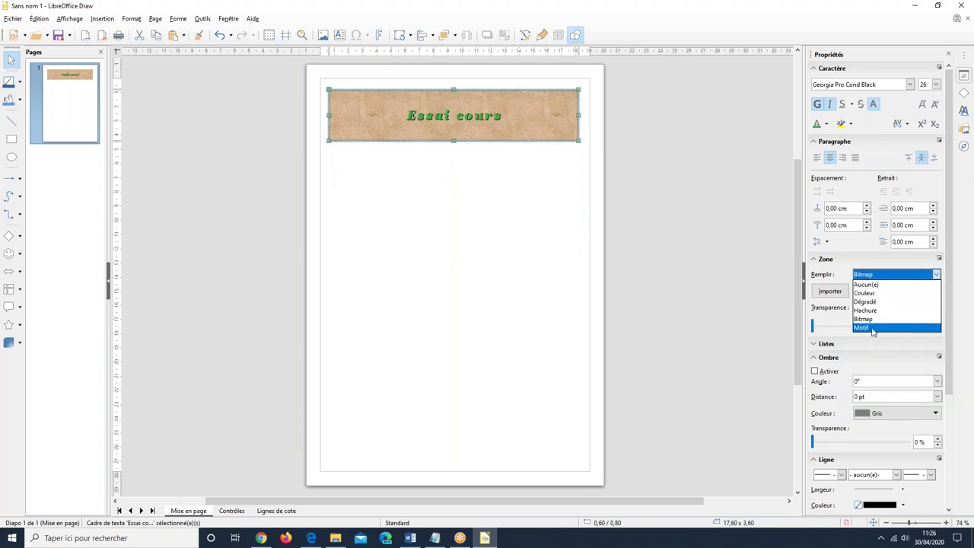
pyautogui.press('Escape')
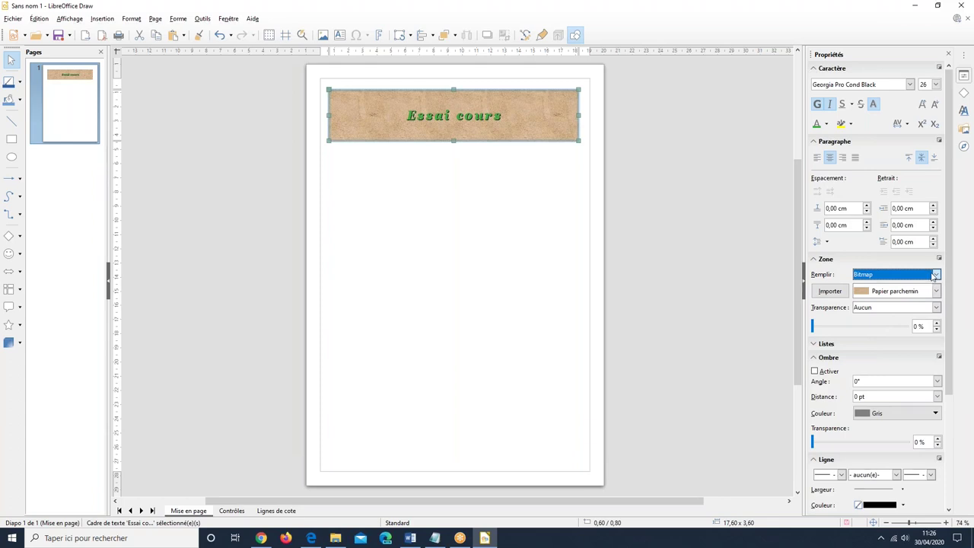
pyautogui.press('Down')
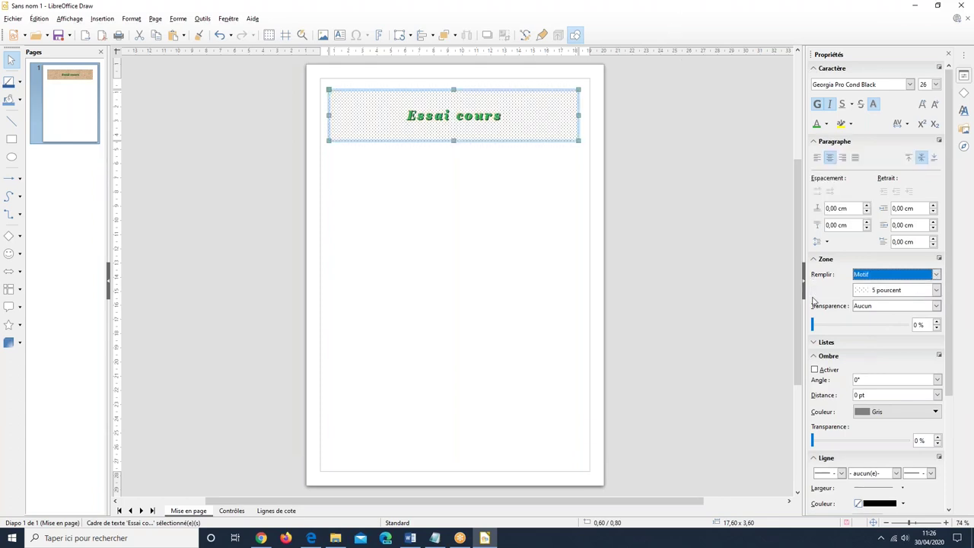
pyautogui.click(884, 292)
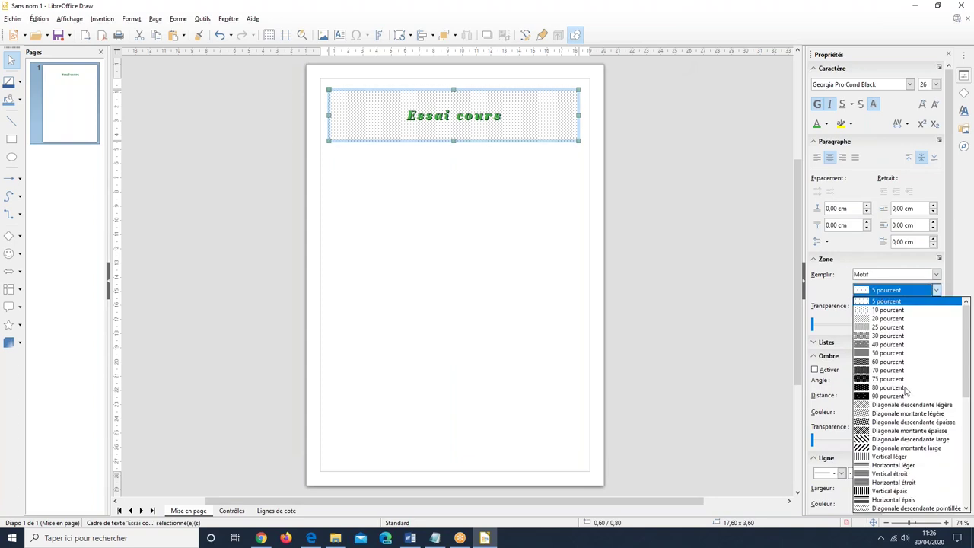
pyautogui.click(893, 441)
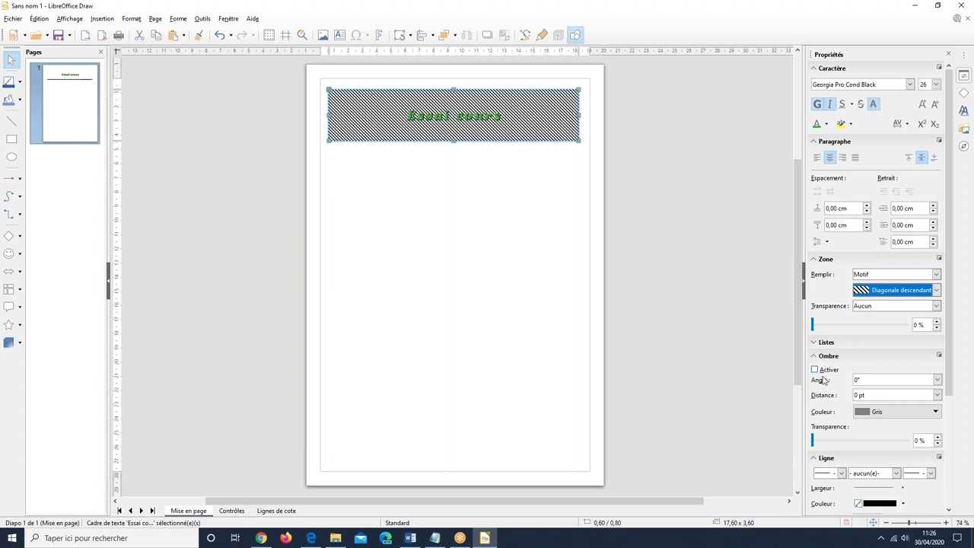
# Switch the title box's fill to a solid purple colour (Couleur) and activate the box's shadow
pyautogui.click(918, 279)
pyautogui.click(894, 293)
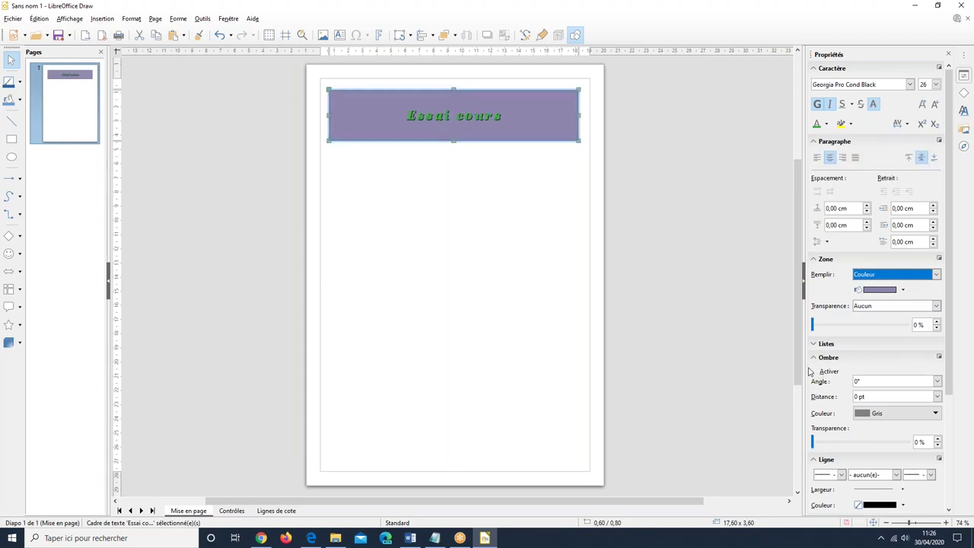
pyautogui.click(814, 371)
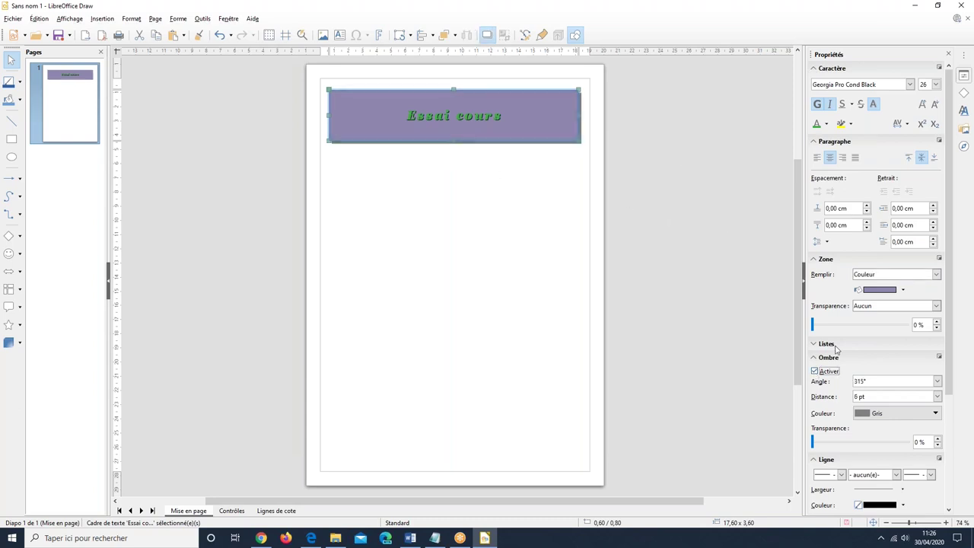
# Give the title box's shadow an angle of 180°, a distance of 20 pt and the colour Rouge foncé 1
pyautogui.click(937, 381)
pyautogui.click(885, 430)
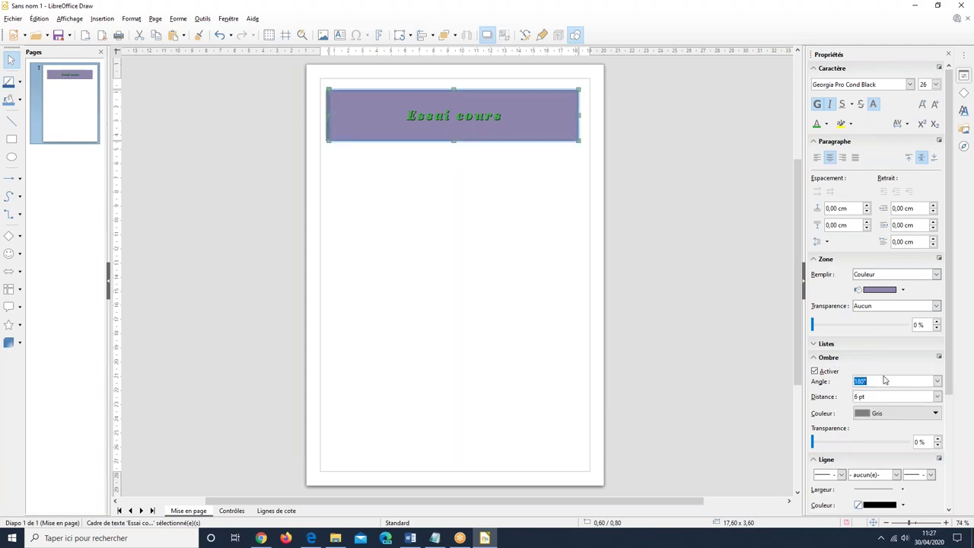
pyautogui.click(936, 397)
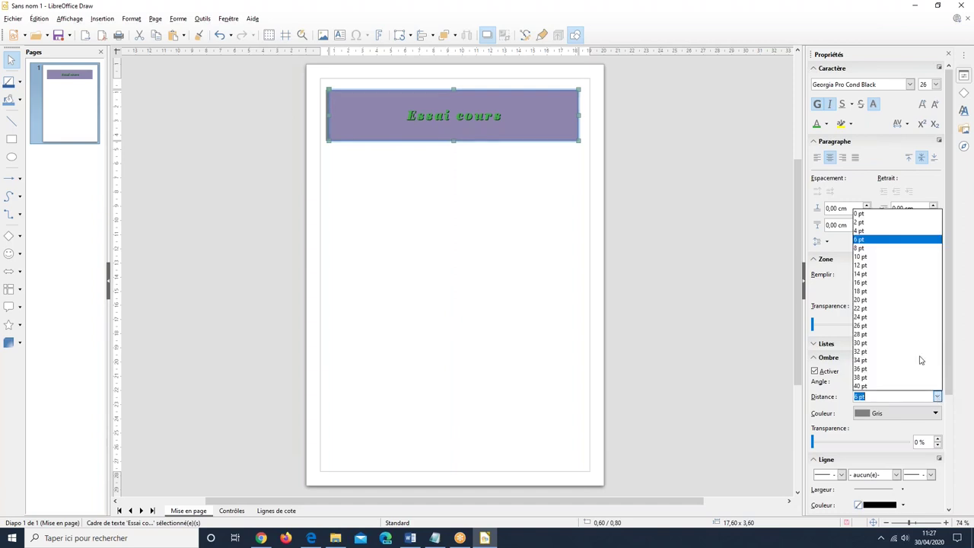
pyautogui.click(899, 299)
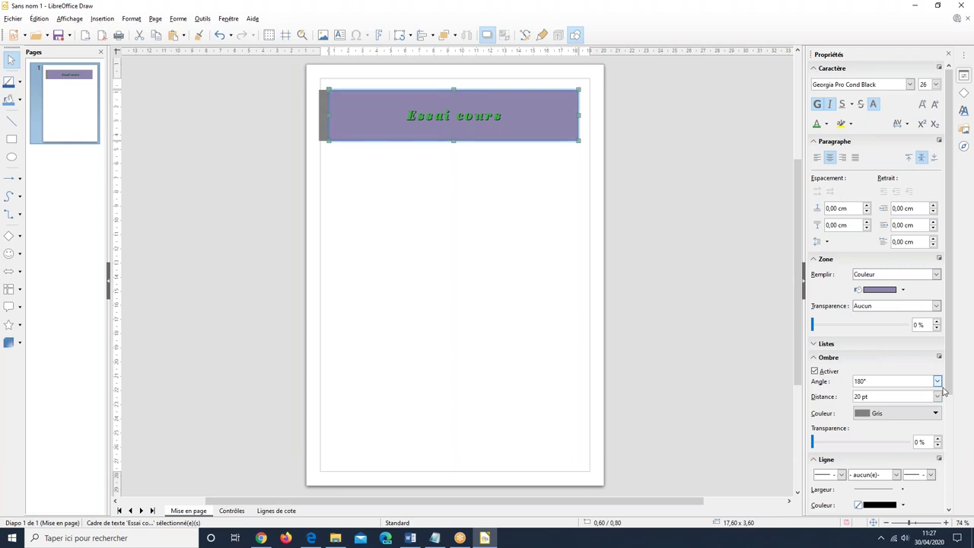
pyautogui.click(880, 418)
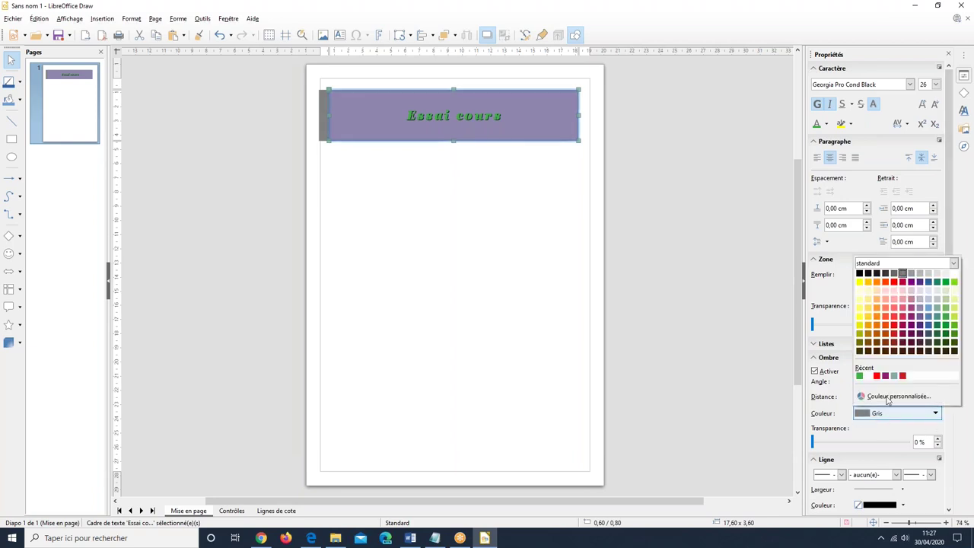
pyautogui.click(894, 325)
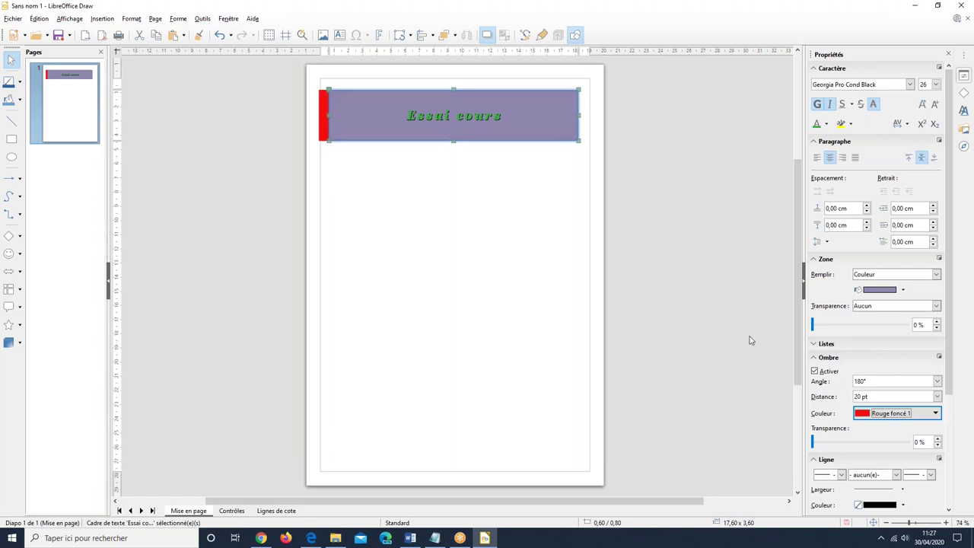
# Try a 270° angle for the title box's shadow and settle on 315°
pyautogui.click(936, 381)
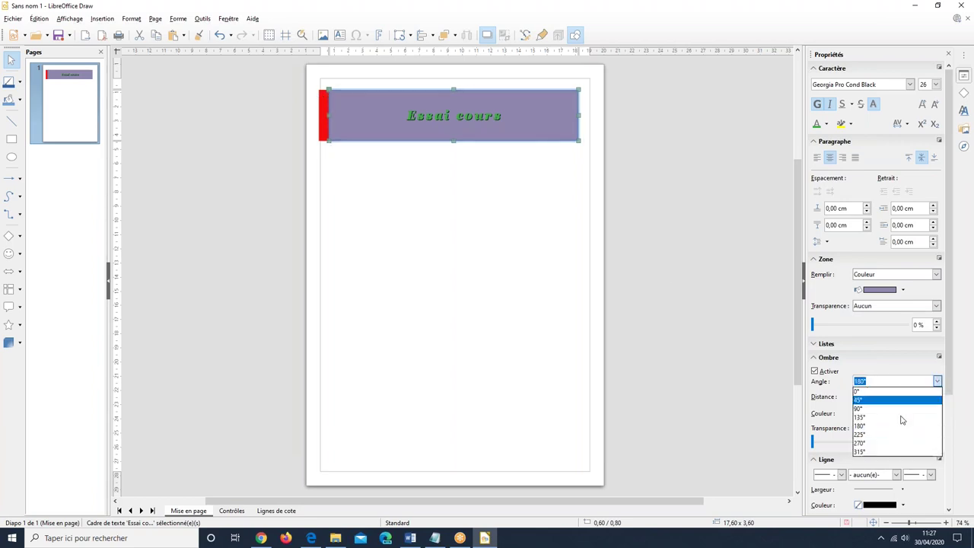
pyautogui.click(895, 442)
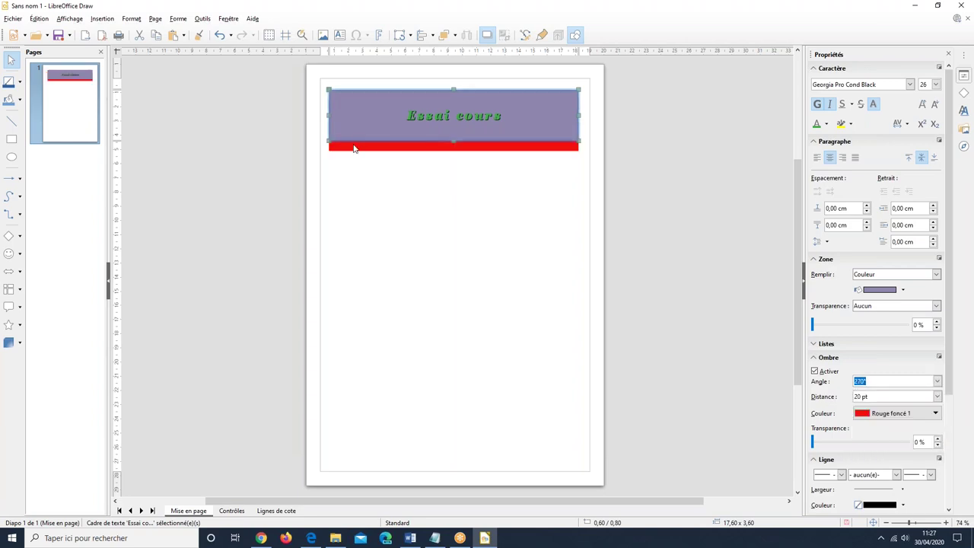
pyautogui.click(936, 380)
pyautogui.click(915, 451)
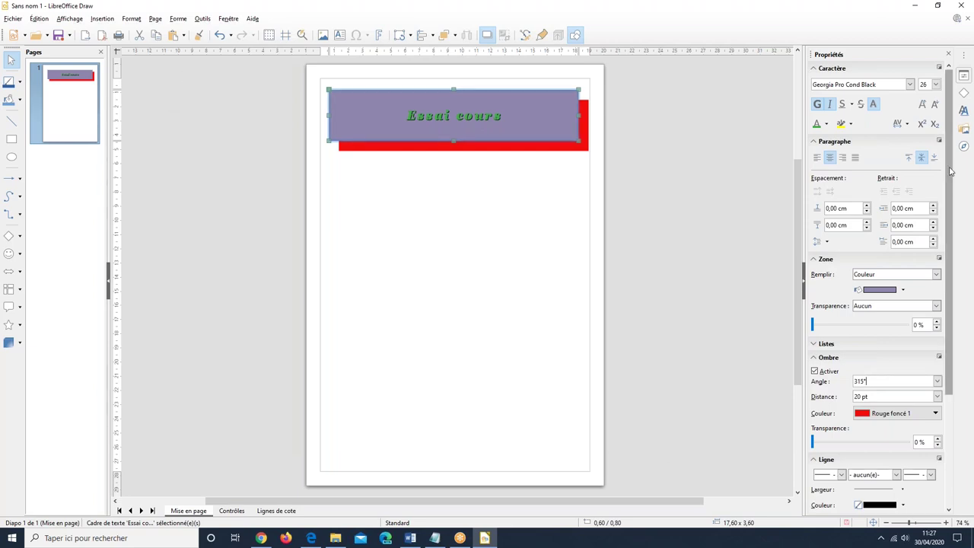
# Give the title box a continuous (Continu) border line 6,0 pt wide in the colour Bleu
pyautogui.scroll(-3, 953, 365)
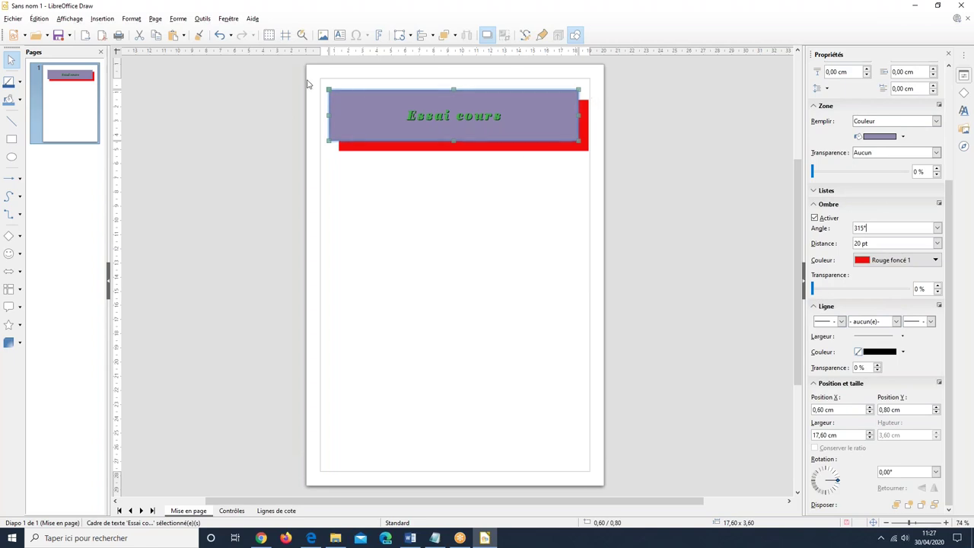
pyautogui.click(894, 322)
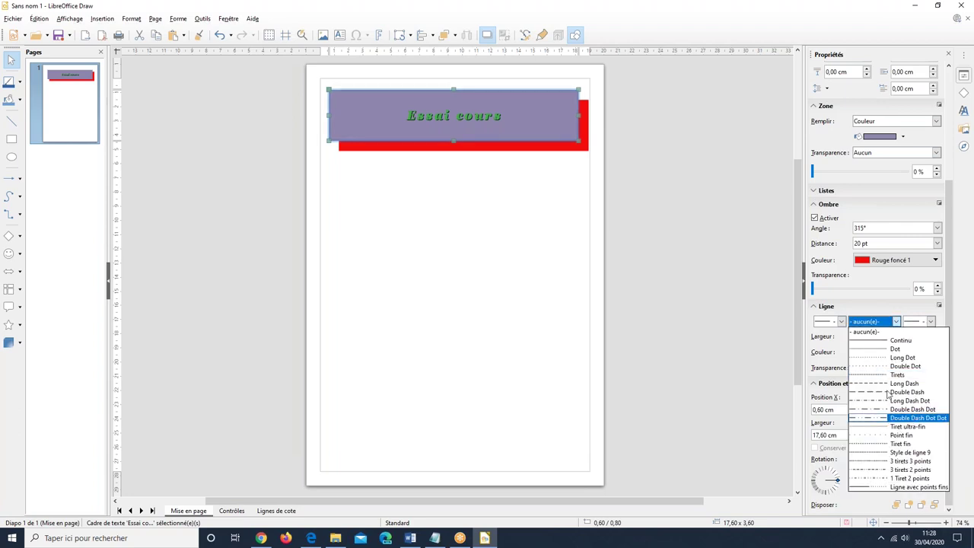
pyautogui.click(879, 332)
pyautogui.scroll(-1, 891, 321)
pyautogui.click(902, 335)
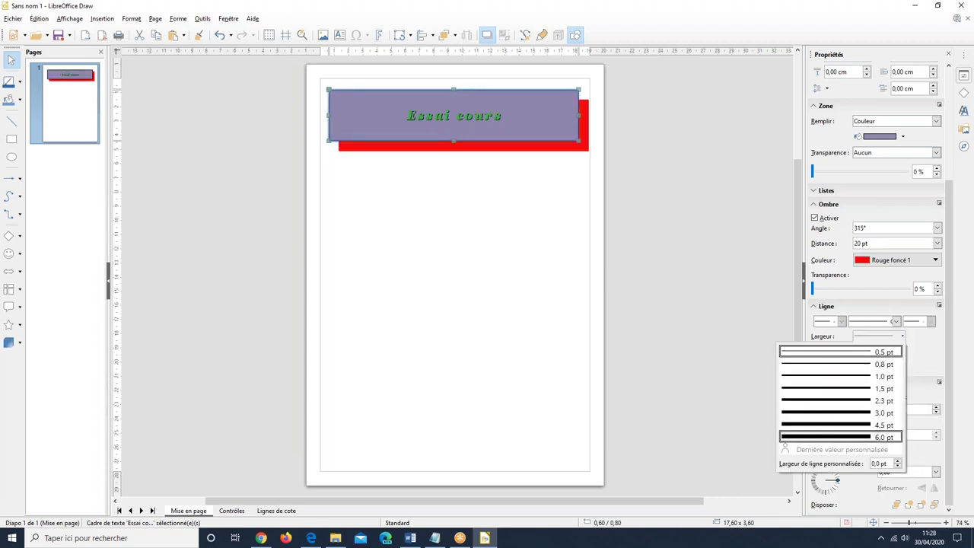
pyautogui.click(865, 437)
pyautogui.click(903, 353)
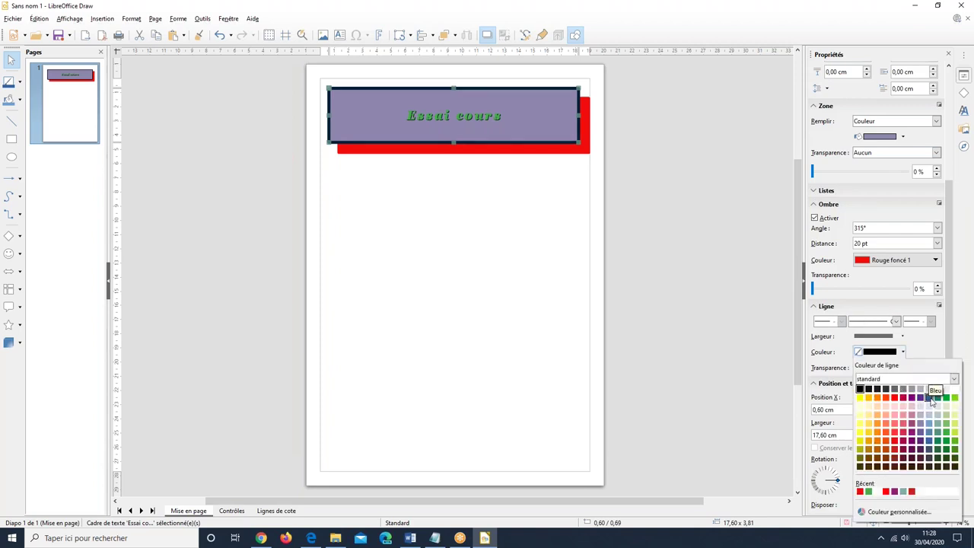
pyautogui.click(930, 398)
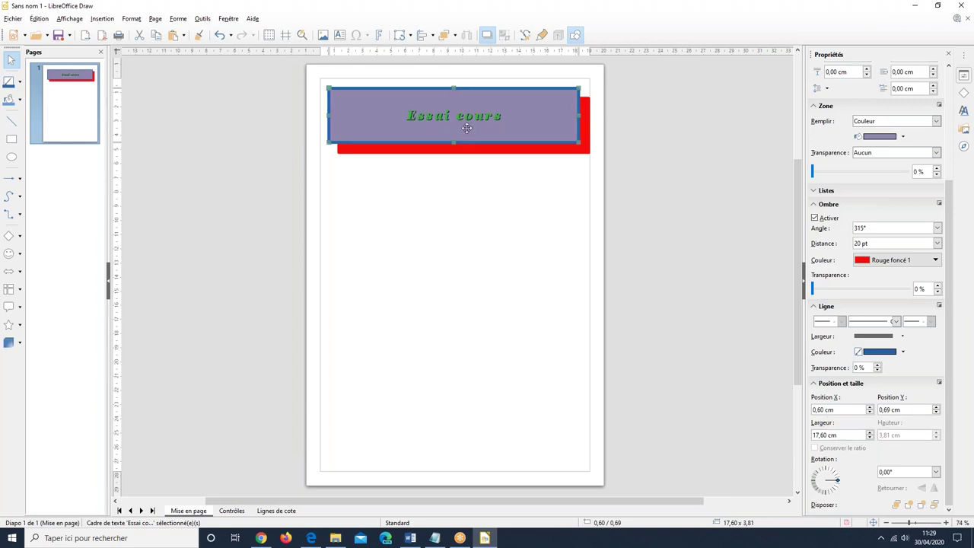
# Reduce the title box's width to 17,00 cm
pyautogui.click(869, 439)
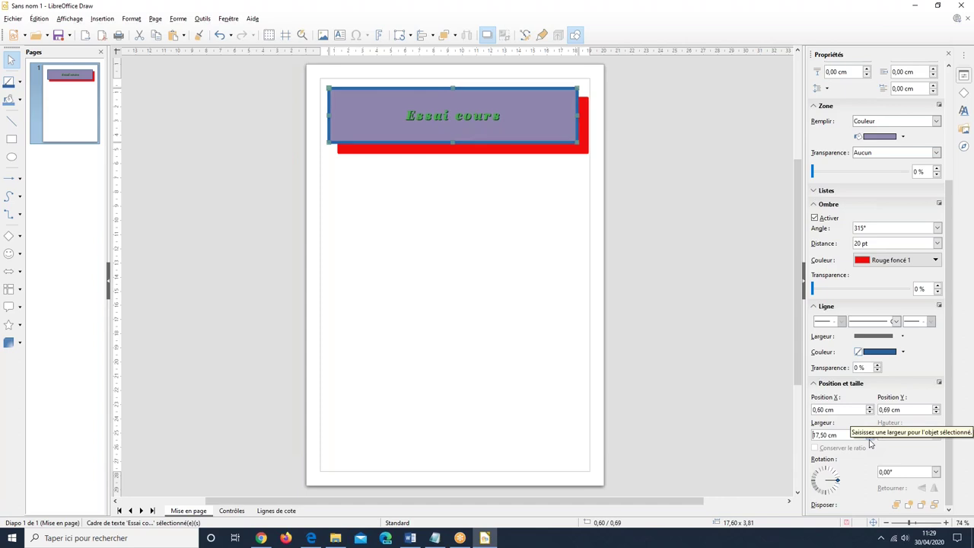
pyautogui.click(870, 439)
pyautogui.click(870, 439)
pyautogui.click(869, 439)
pyautogui.click(869, 439)
pyautogui.click(870, 439)
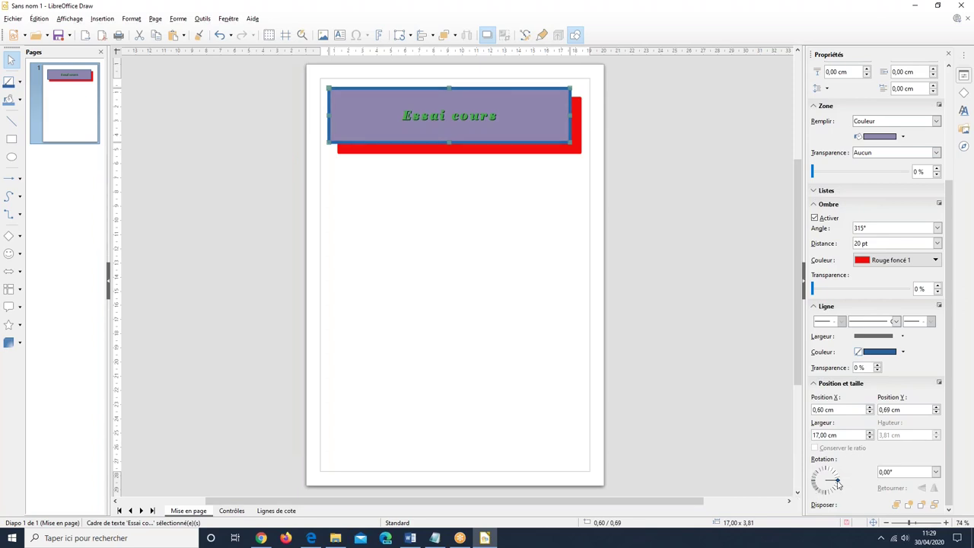
# Try rotating the title box by about 32° and set its rotation back to 0,00°
pyautogui.moveTo(835, 471)
pyautogui.mouseDown()
pyautogui.moveTo(844, 488)
pyautogui.moveTo(839, 473)
pyautogui.mouseUp()
pyautogui.moveTo(496, 132); pyautogui.dragTo(496, 132)
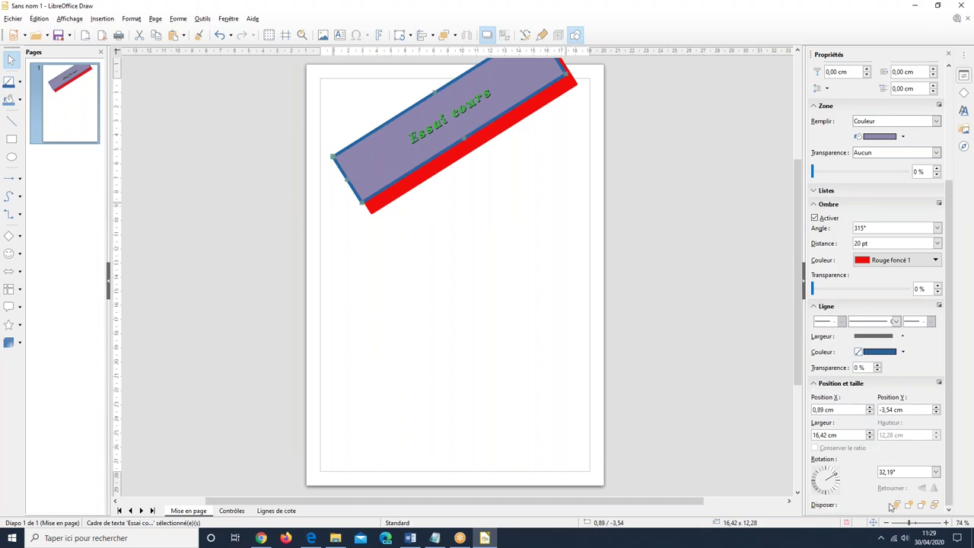
pyautogui.click(935, 472)
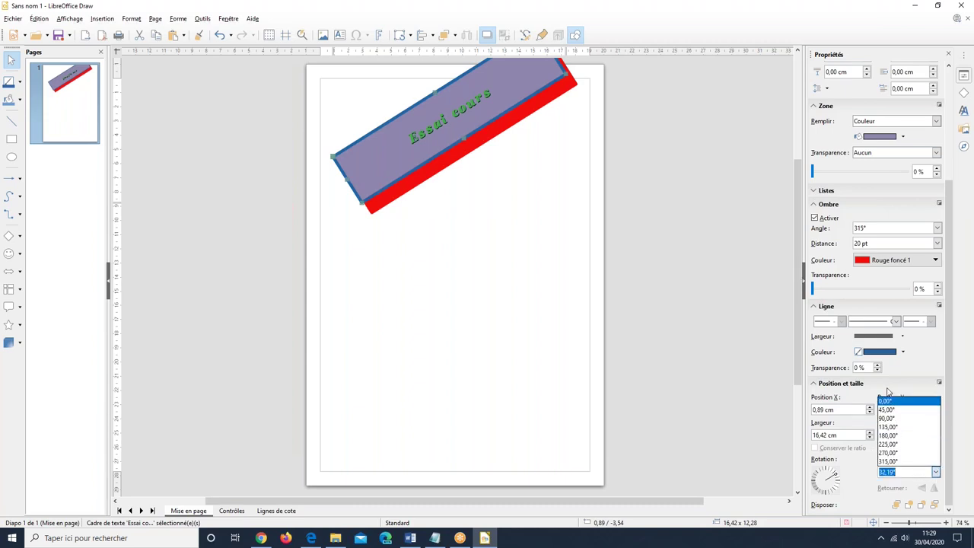
pyautogui.click(885, 401)
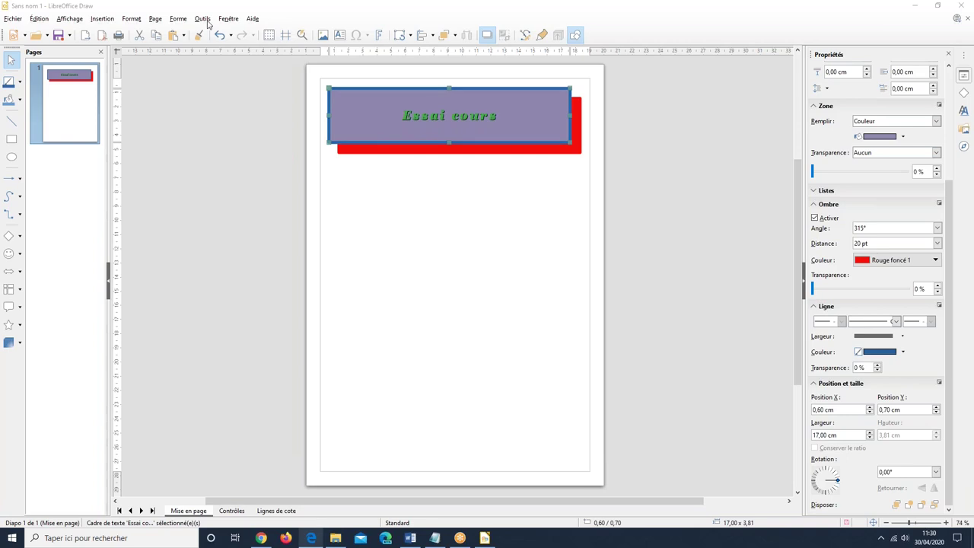
# Switch to the Edge browser, examine the shapes and lines in Insérer forme.pdf, and return to the drawing
pyautogui.hotkey('alt', 'Tab')
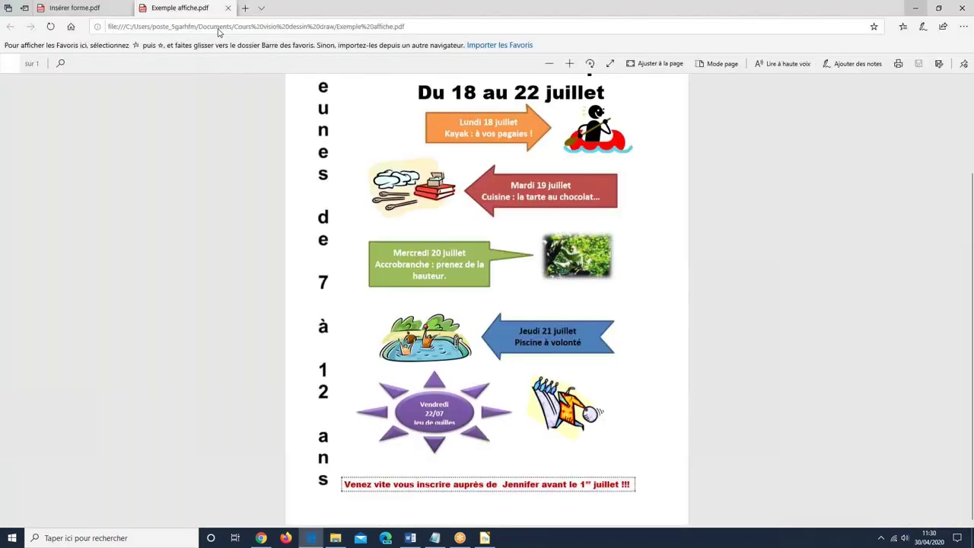
pyautogui.click(115, 10)
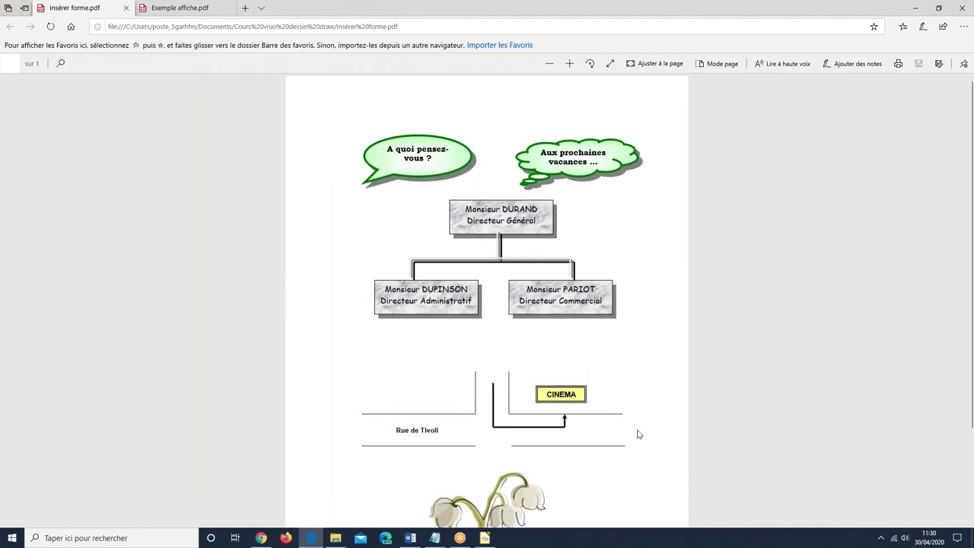
pyautogui.click(916, 9)
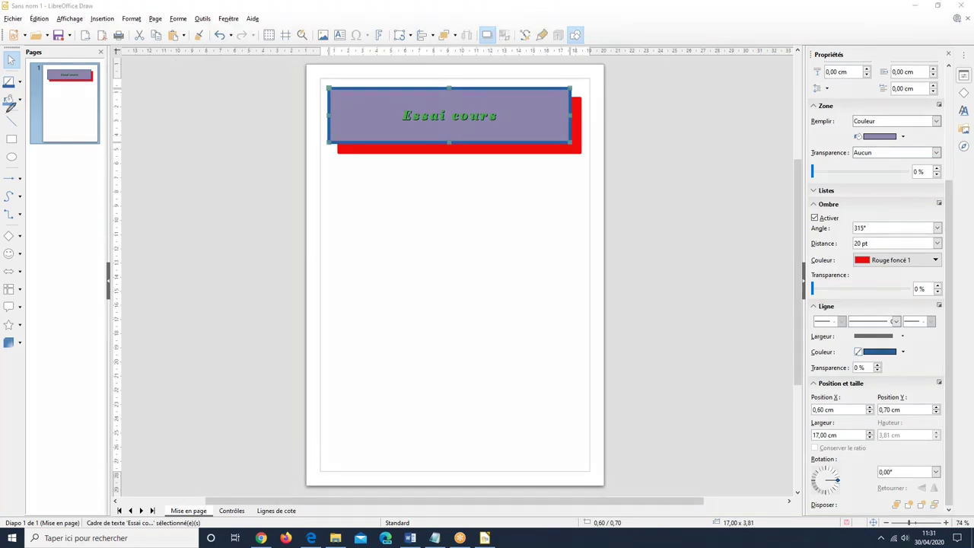
# Draw a horizontal line about 6,2 cm long below the left part of the title box
pyautogui.moveTo(11, 108); pyautogui.dragTo(25, 127)
pyautogui.click(11, 120)
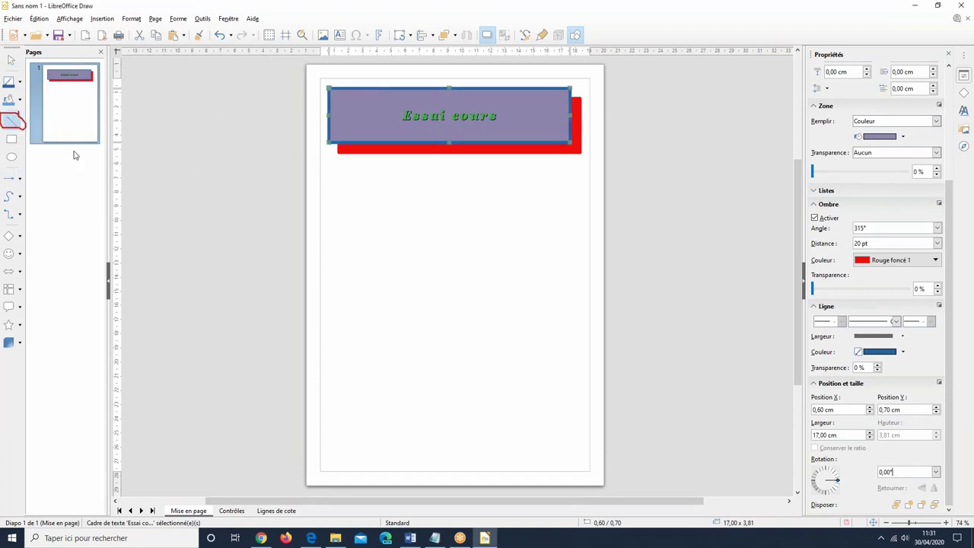
pyautogui.click(343, 197)
pyautogui.moveTo(388, 197); pyautogui.dragTo(430, 196)
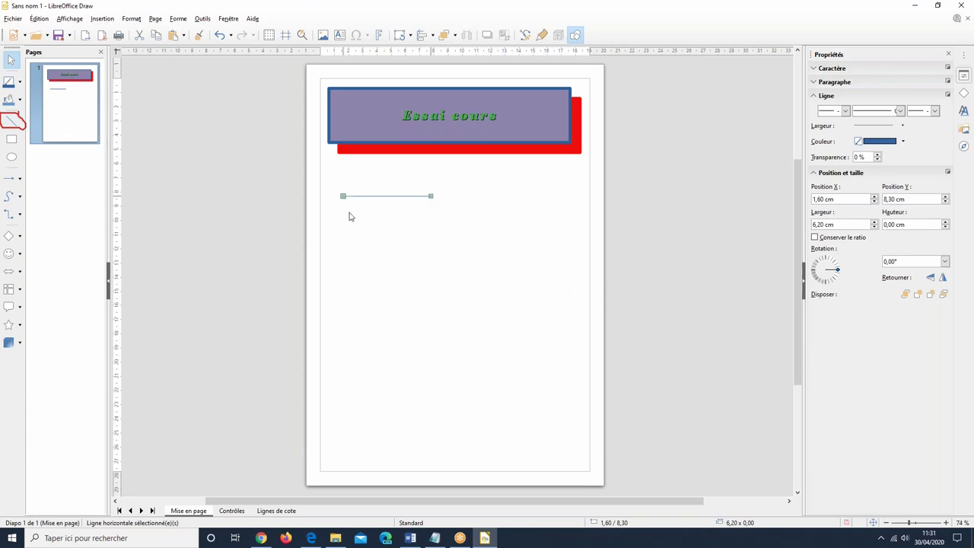
# Draw a second line about 7,7 cm long below the first and set its rotation to 0,00°
pyautogui.click(11, 120)
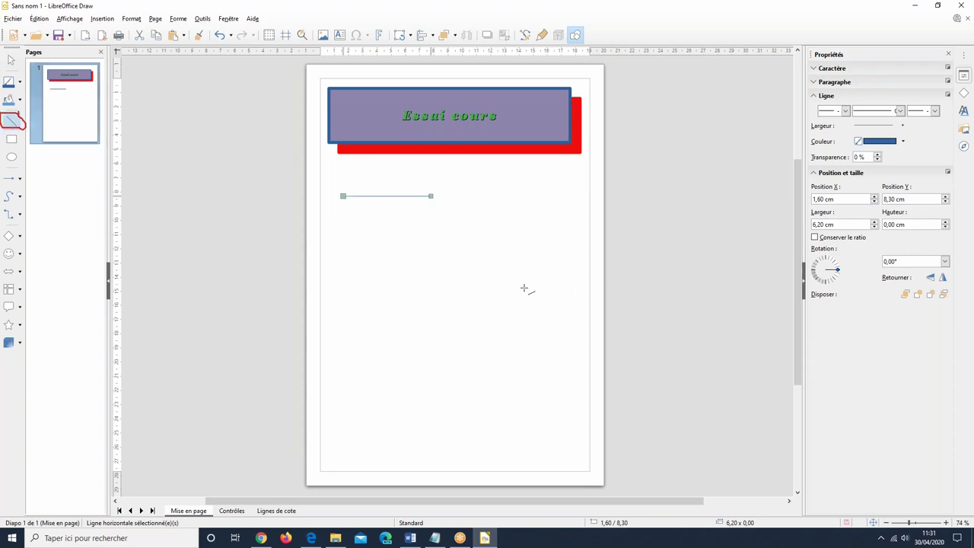
pyautogui.moveTo(342, 265)
pyautogui.mouseDown()
pyautogui.moveTo(444, 239)
pyautogui.moveTo(451, 252)
pyautogui.mouseUp()
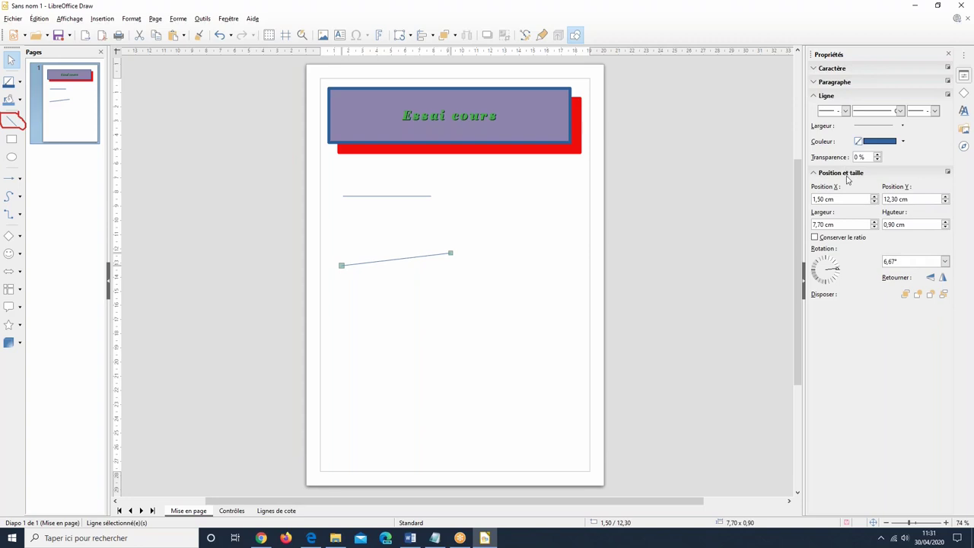
pyautogui.click(944, 264)
pyautogui.click(896, 279)
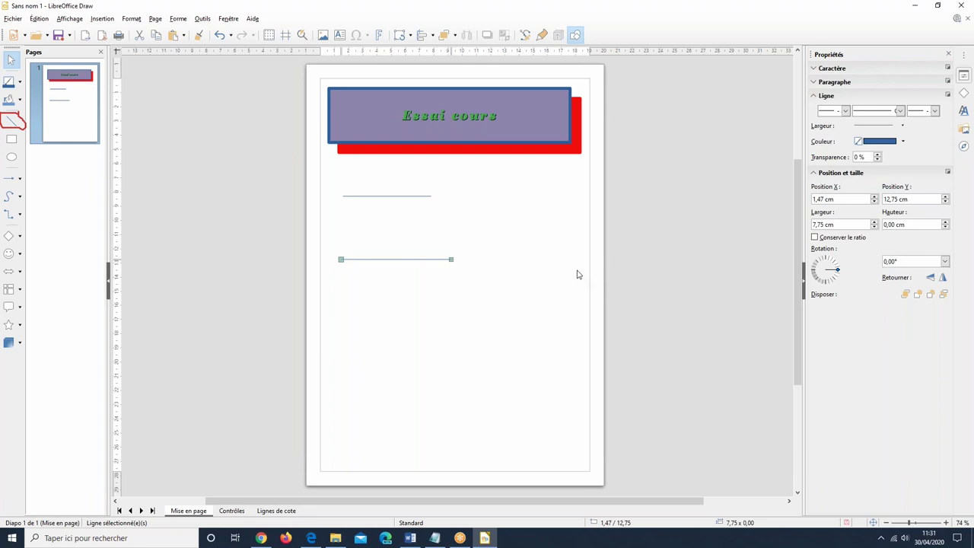
# Set the lower line's X position to 1,60 cm to align its start with the upper line
pyautogui.click(370, 196)
pyautogui.click(369, 195)
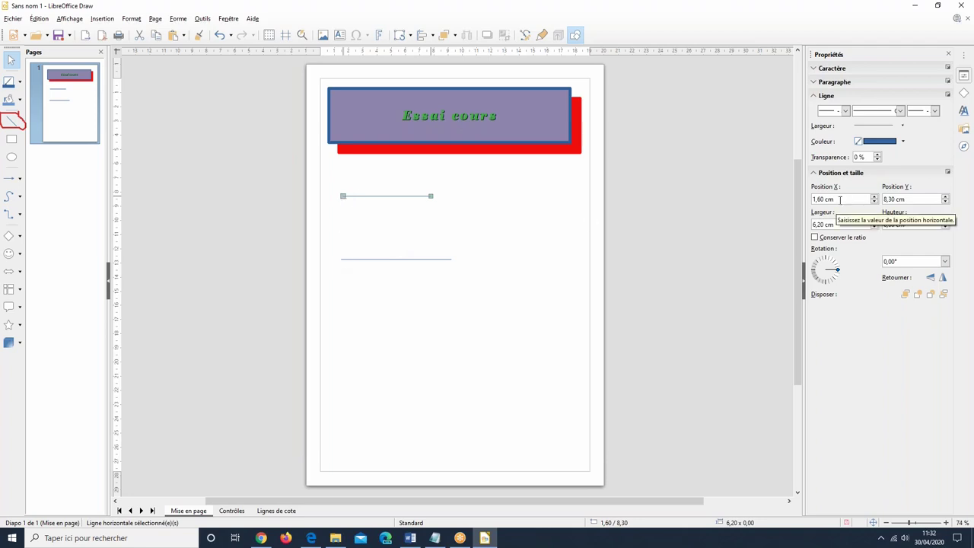
pyautogui.click(379, 258)
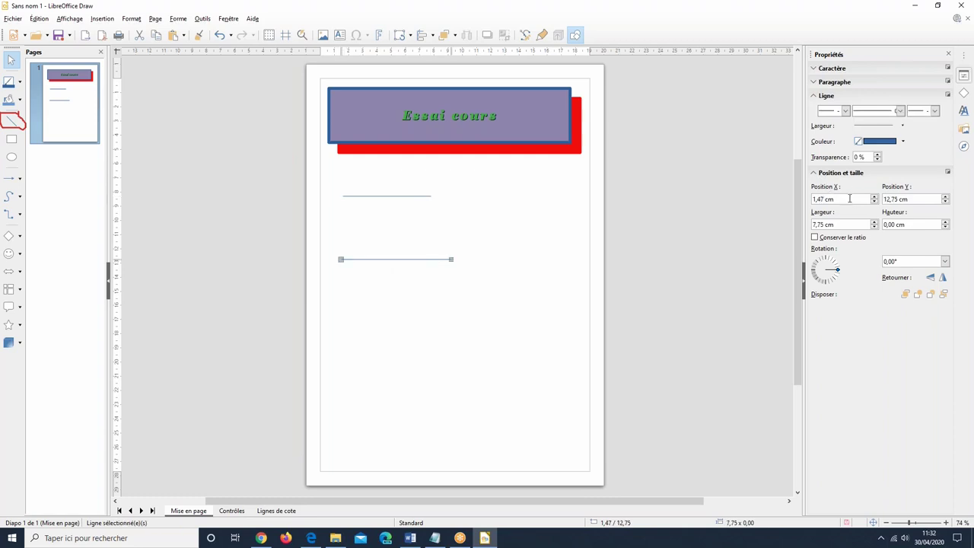
pyautogui.click(873, 196)
pyautogui.click(874, 196)
pyautogui.click(874, 196)
pyautogui.click(873, 196)
pyautogui.click(873, 202)
pyautogui.click(873, 201)
# Set the lower line's width to 6,20 cm to match the upper line, and deselect it
pyautogui.click(386, 196)
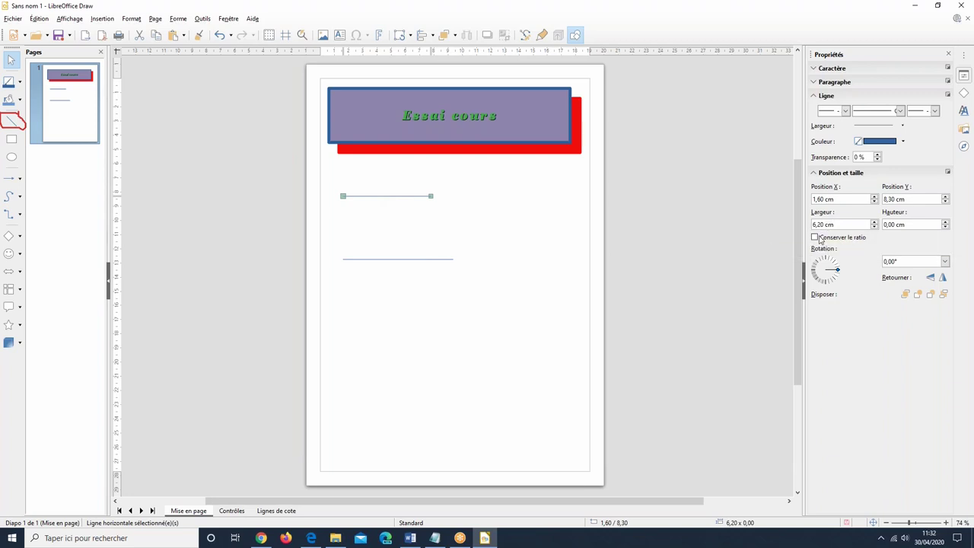
pyautogui.click(399, 259)
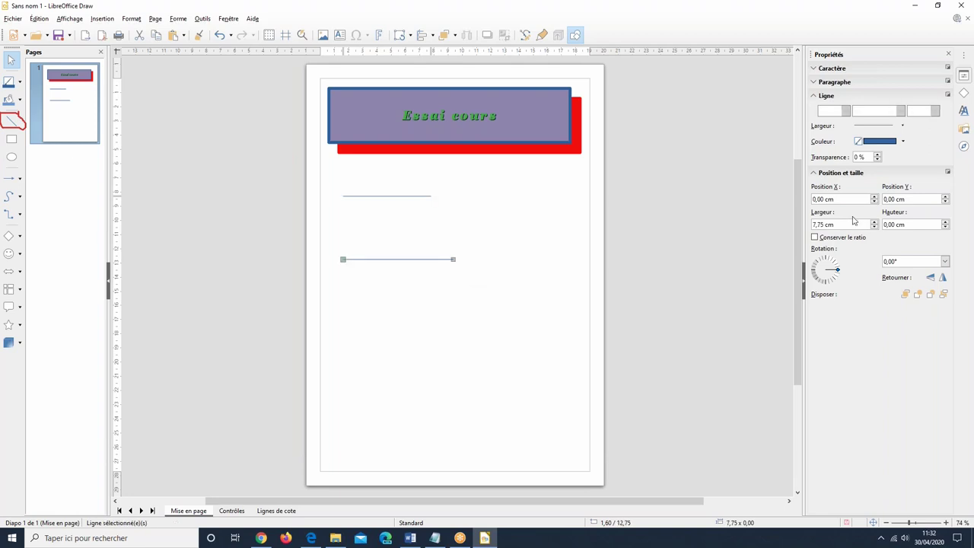
pyautogui.moveTo(873, 228); pyautogui.dragTo(873, 228)
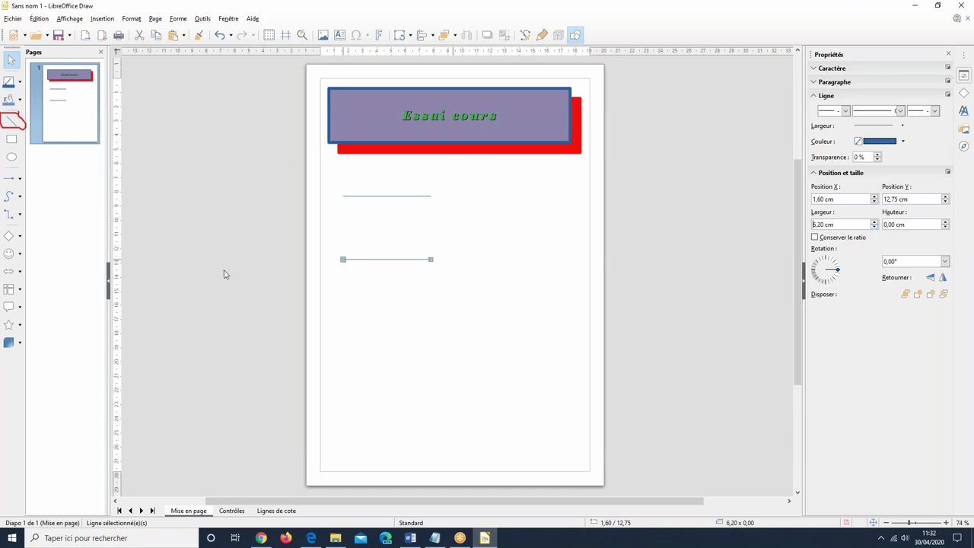
pyautogui.click(454, 312)
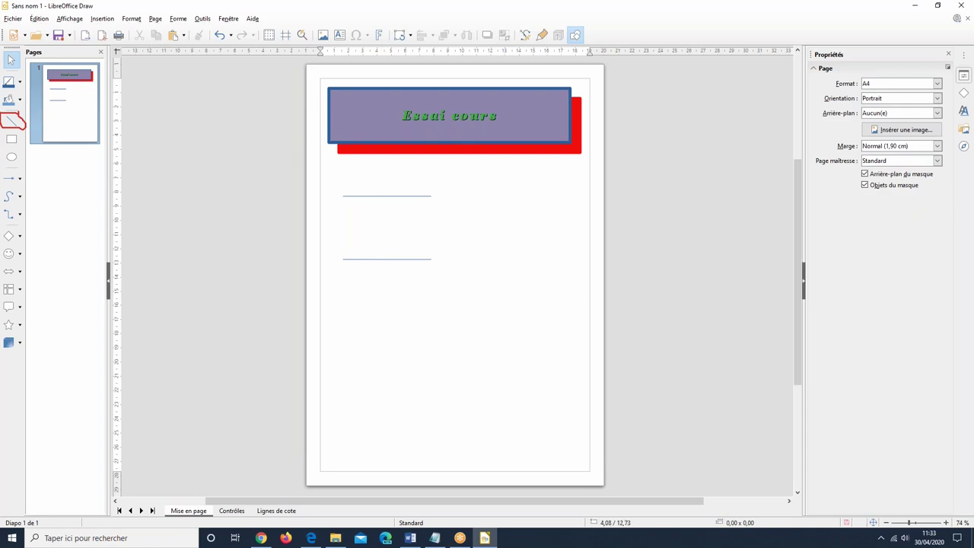
# Display the grid on the page and hide it again
pyautogui.click(387, 259)
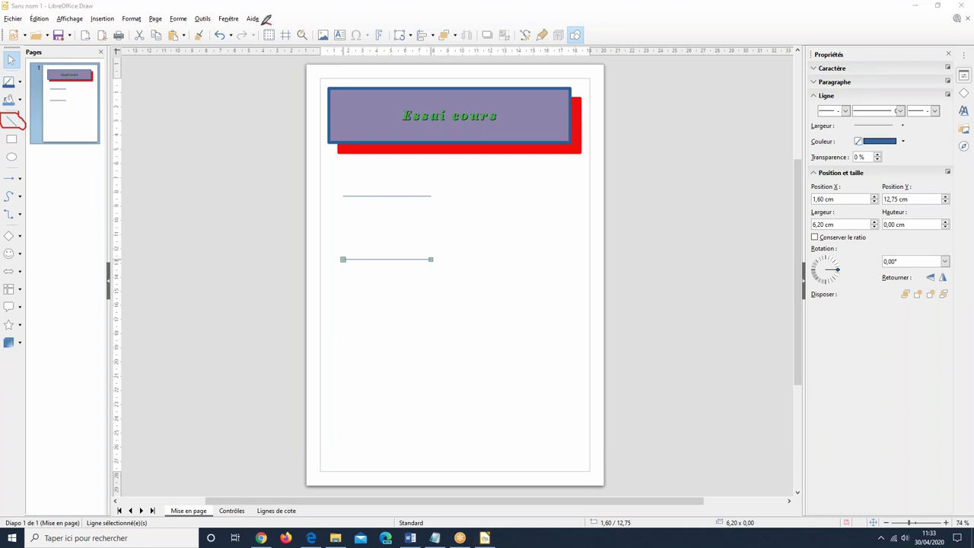
pyautogui.moveTo(266, 19)
pyautogui.mouseDown()
pyautogui.moveTo(278, 40)
pyautogui.moveTo(271, 17)
pyautogui.mouseUp()
pyautogui.click(268, 35)
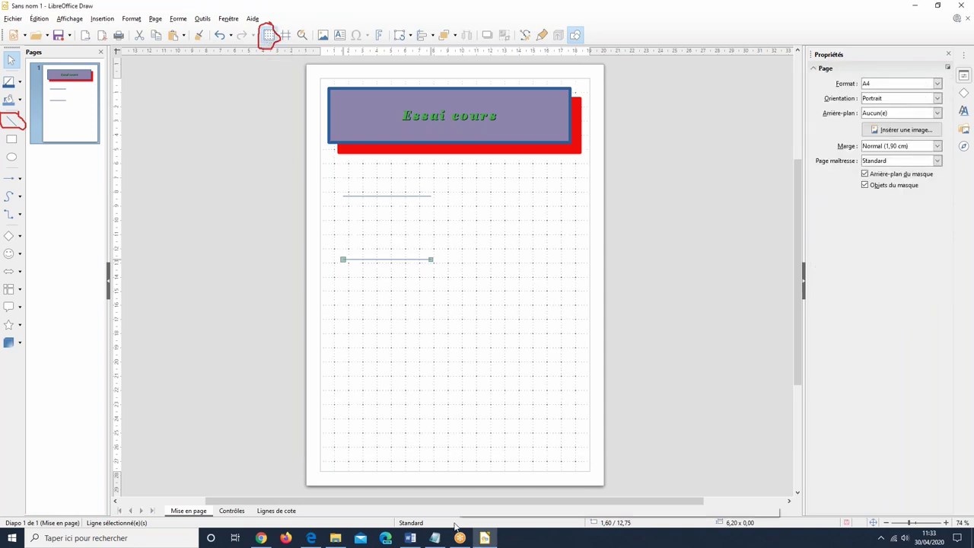
pyautogui.click(500, 308)
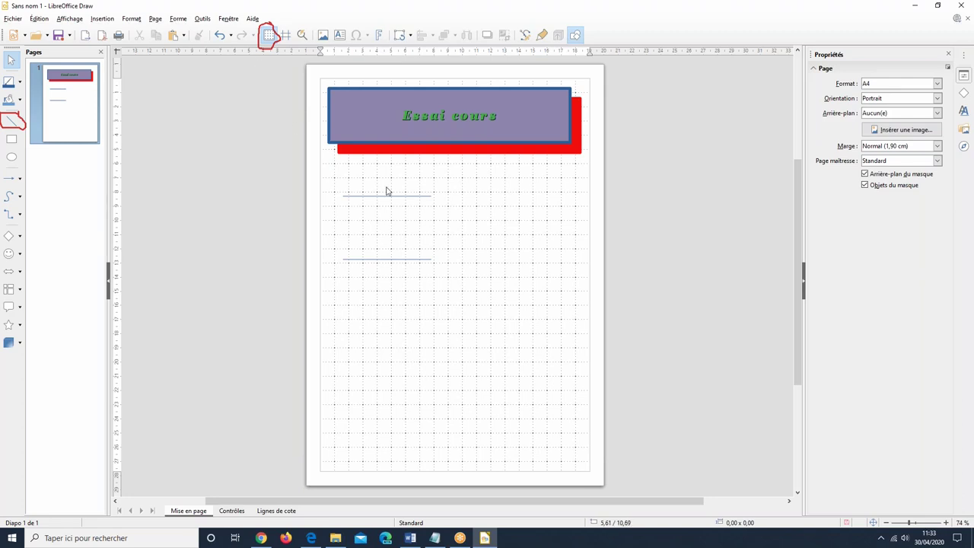
pyautogui.click(270, 37)
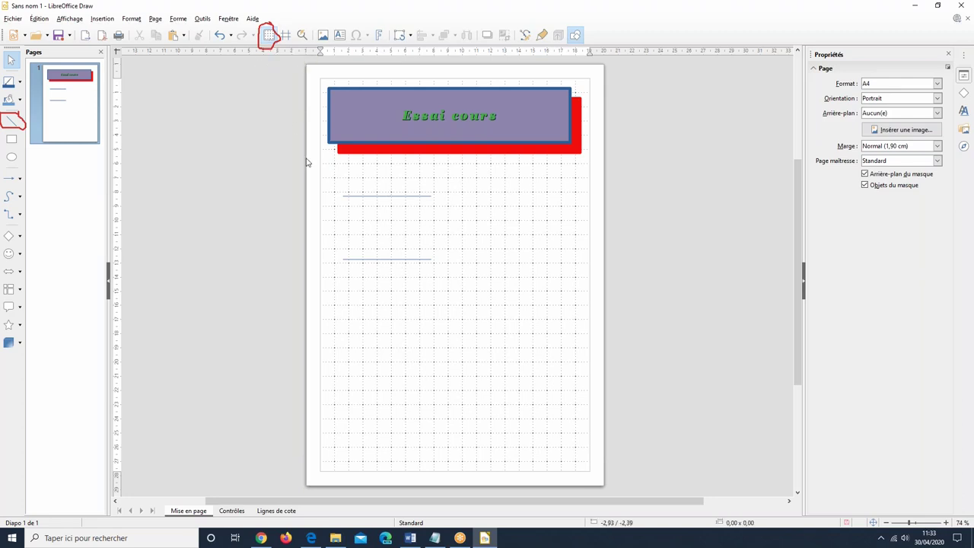
pyautogui.click(270, 37)
pyautogui.click(270, 36)
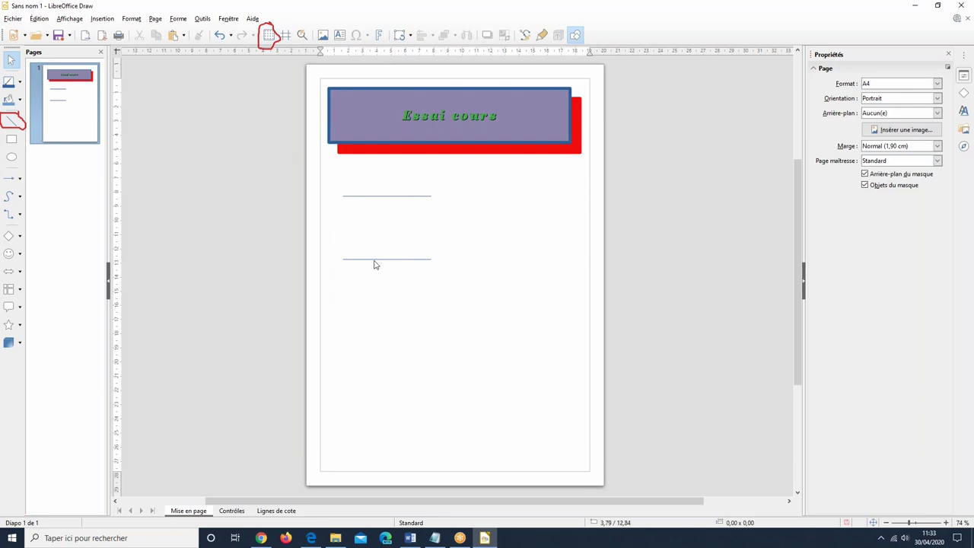
# Draw a vertical line about 5,3 cm long downward from the right end of the lower horizontal line
pyautogui.click(14, 121)
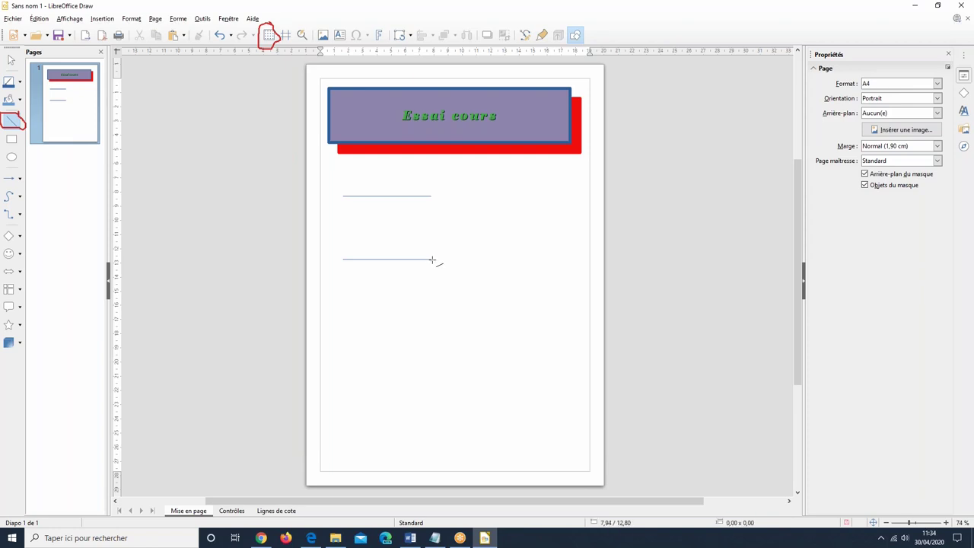
pyautogui.moveTo(430, 260); pyautogui.dragTo(431, 333)
pyautogui.moveTo(458, 473); pyautogui.dragTo(458, 473)
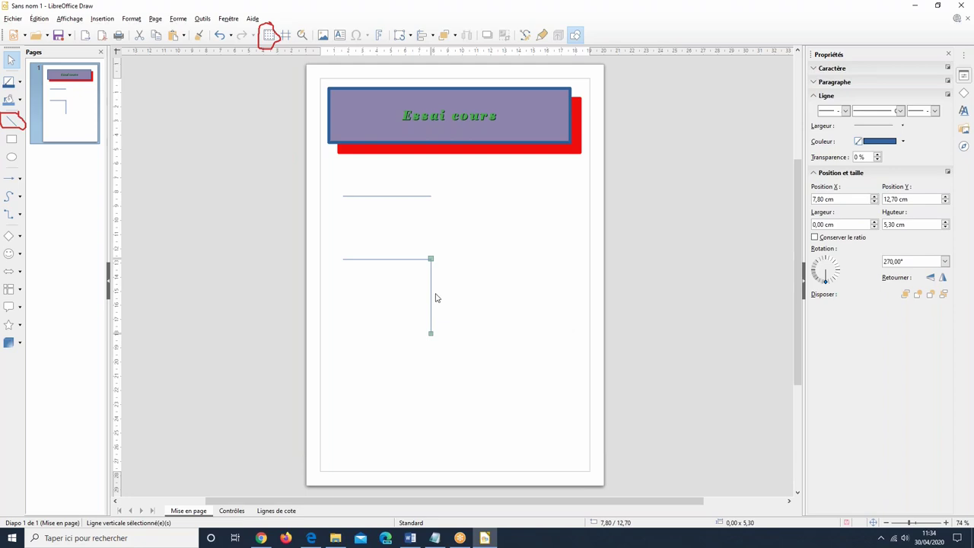
# Set the vertical line's Y position to 12,75 cm so its upper end meets the lower horizontal line, and deselect it
pyautogui.click(947, 523)
pyautogui.click(947, 522)
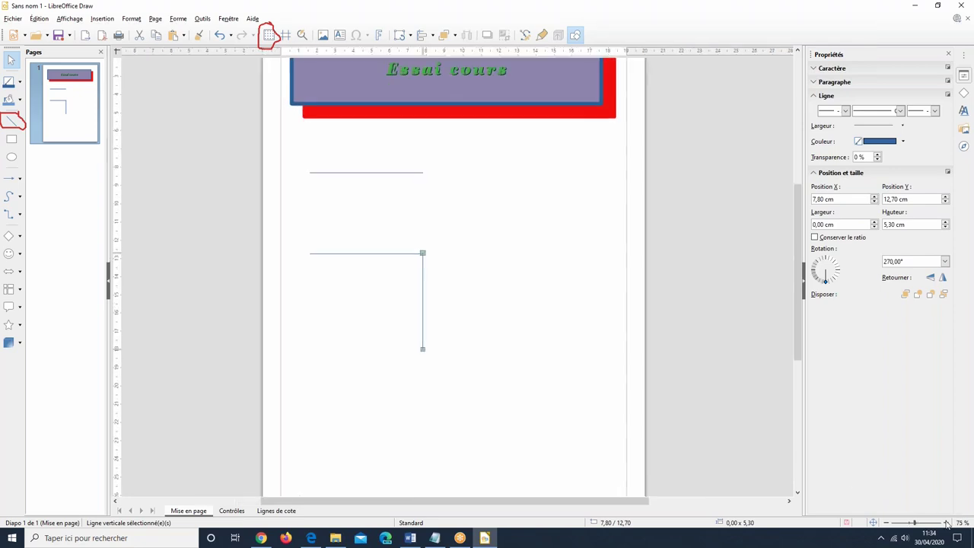
pyautogui.click(947, 523)
pyautogui.click(947, 522)
pyautogui.click(947, 522)
pyautogui.click(947, 522)
pyautogui.click(458, 289)
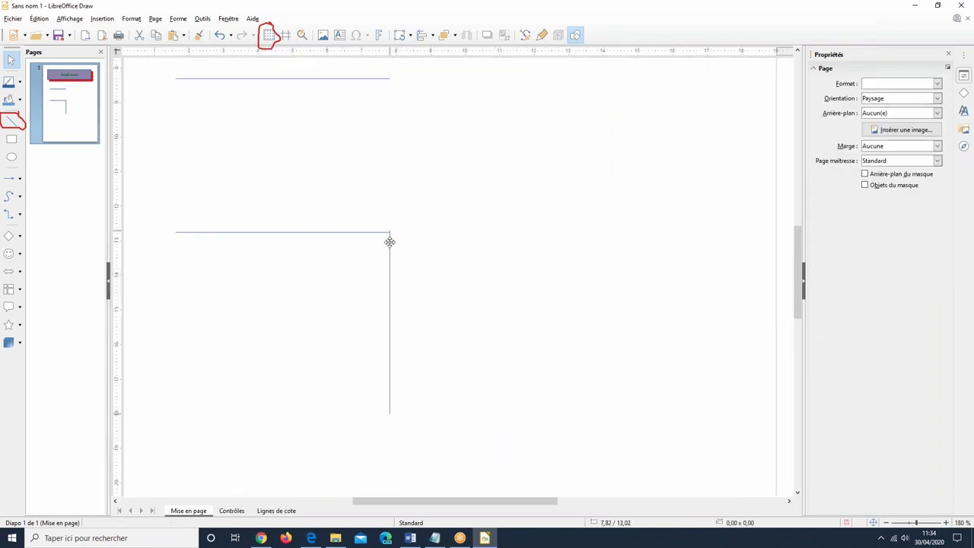
pyautogui.click(389, 254)
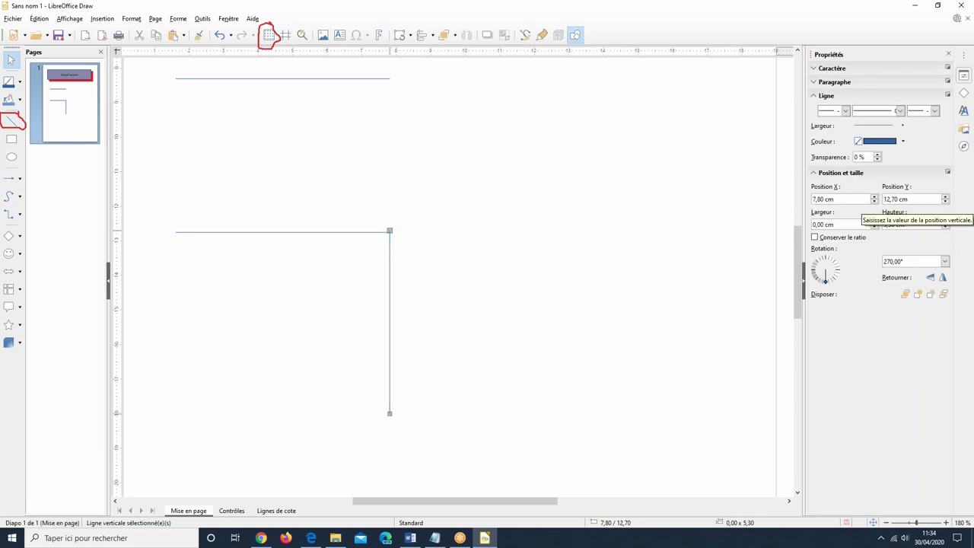
pyautogui.click(945, 202)
pyautogui.click(945, 196)
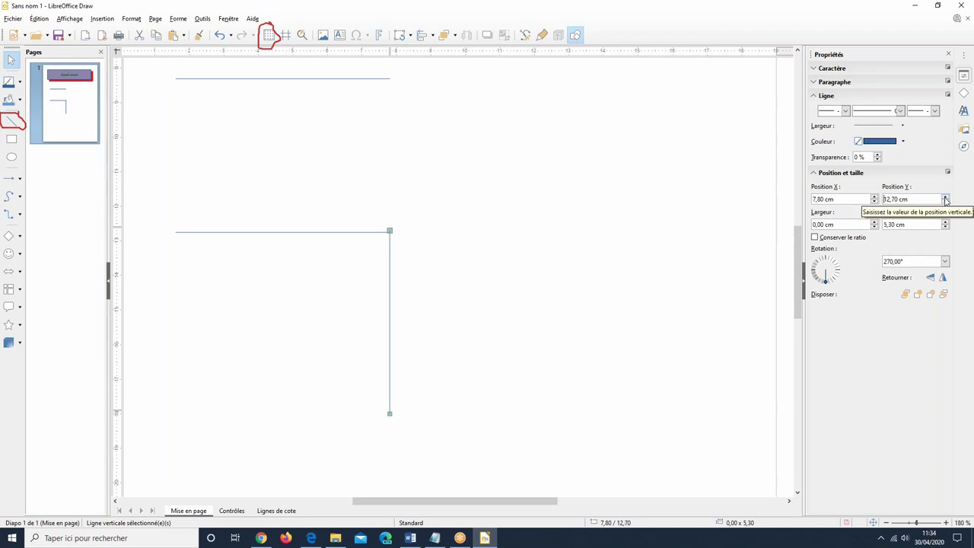
pyautogui.click(945, 197)
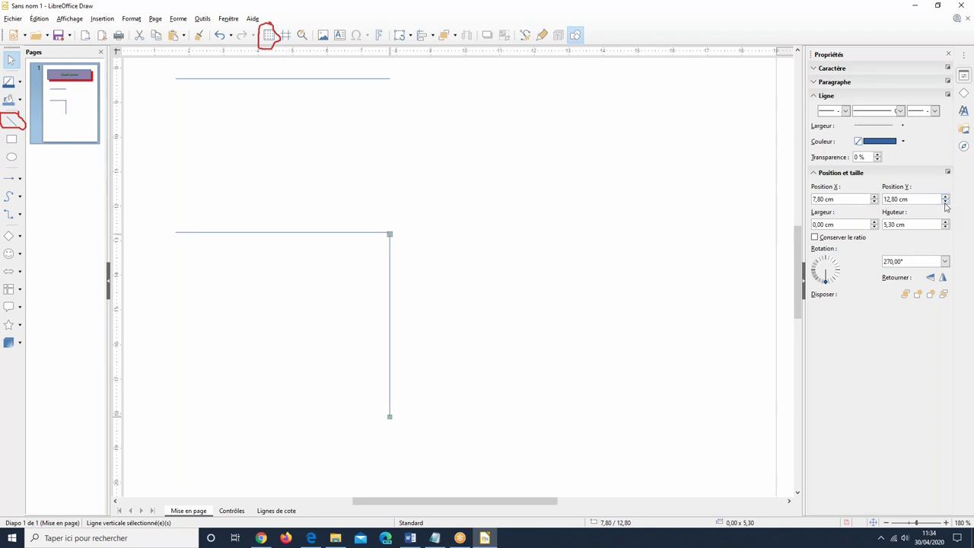
pyautogui.click(945, 203)
pyautogui.moveTo(898, 199); pyautogui.dragTo(895, 198)
pyautogui.click(601, 359)
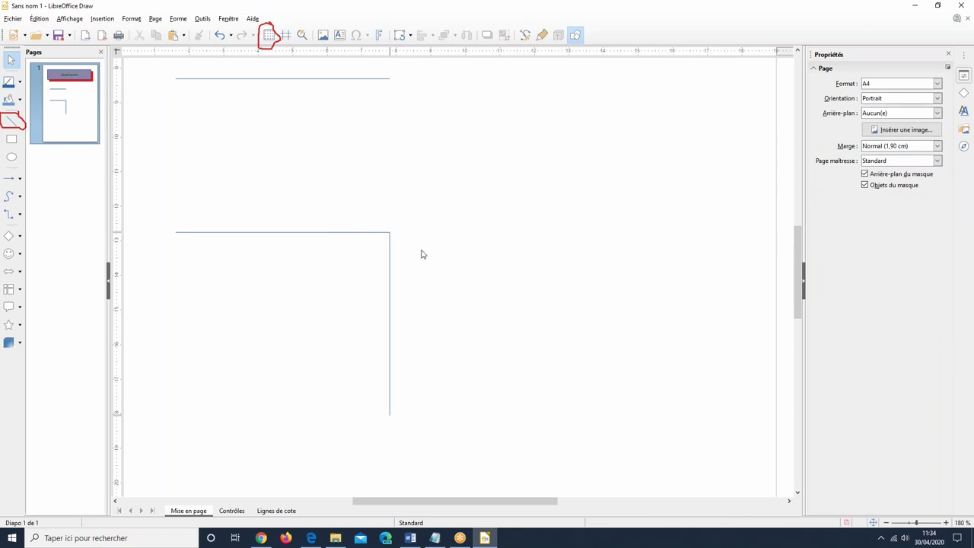
# Select the vertical line alone, practise selecting it together with the lower horizontal line using a selection rectangle, and deselect both
pyautogui.click(886, 523)
pyautogui.click(886, 523)
pyautogui.click(885, 524)
pyautogui.click(886, 523)
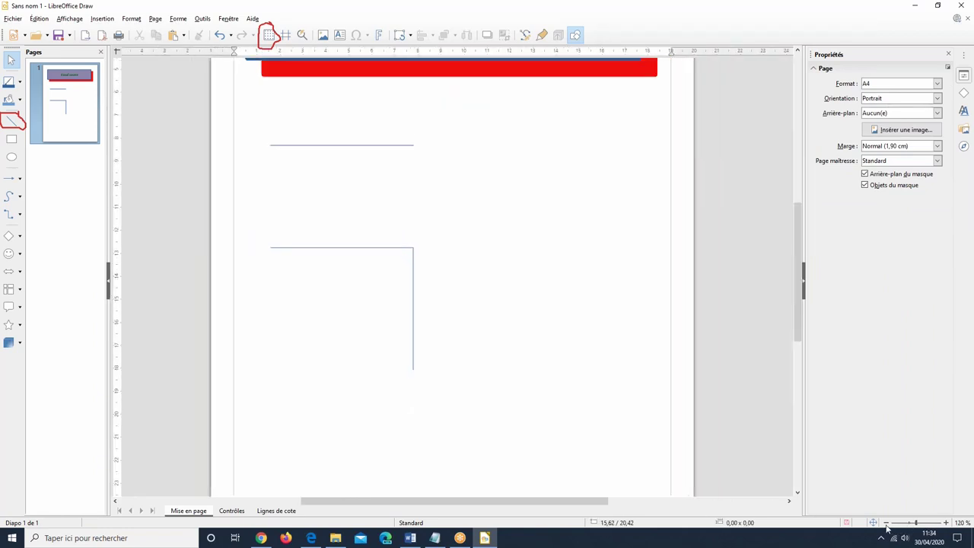
pyautogui.click(886, 523)
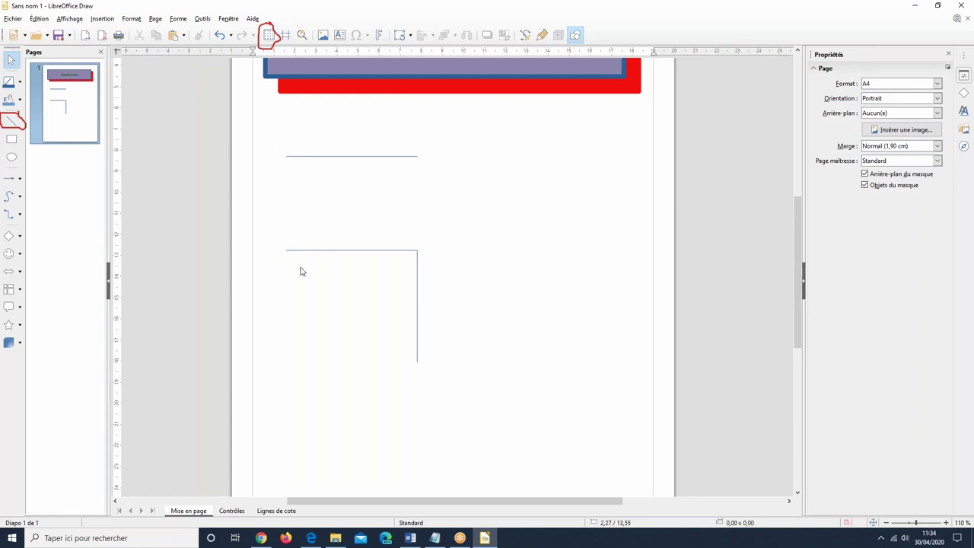
pyautogui.click(417, 266)
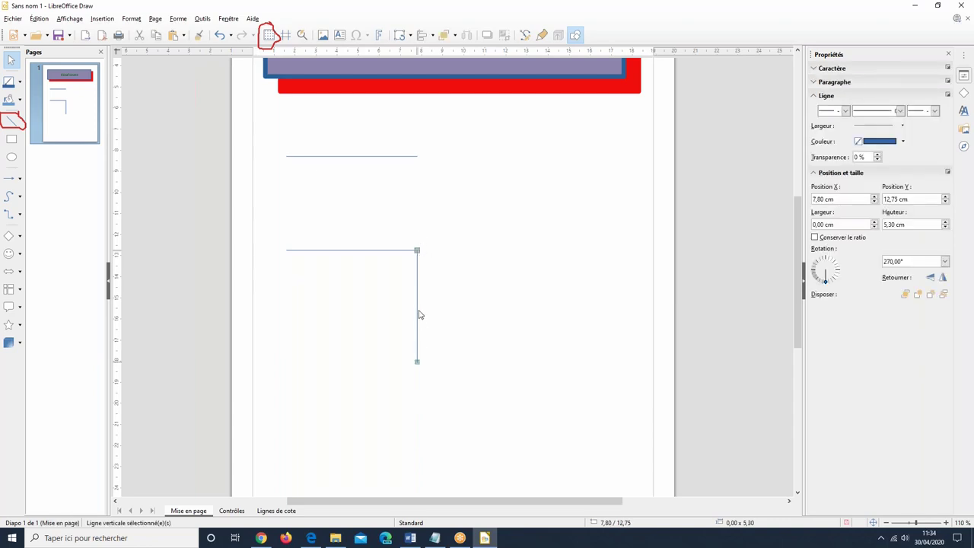
pyautogui.click(536, 304)
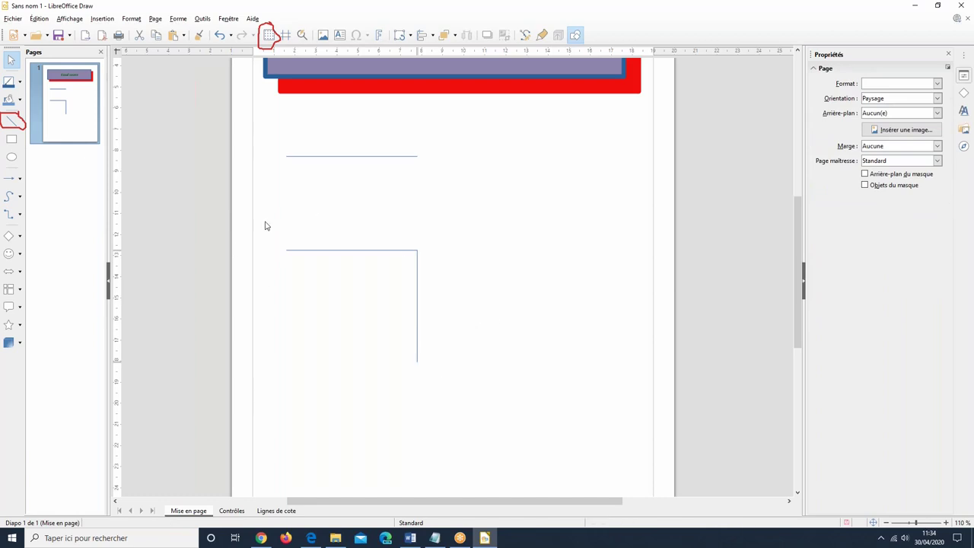
pyautogui.moveTo(465, 383); pyautogui.dragTo(491, 400)
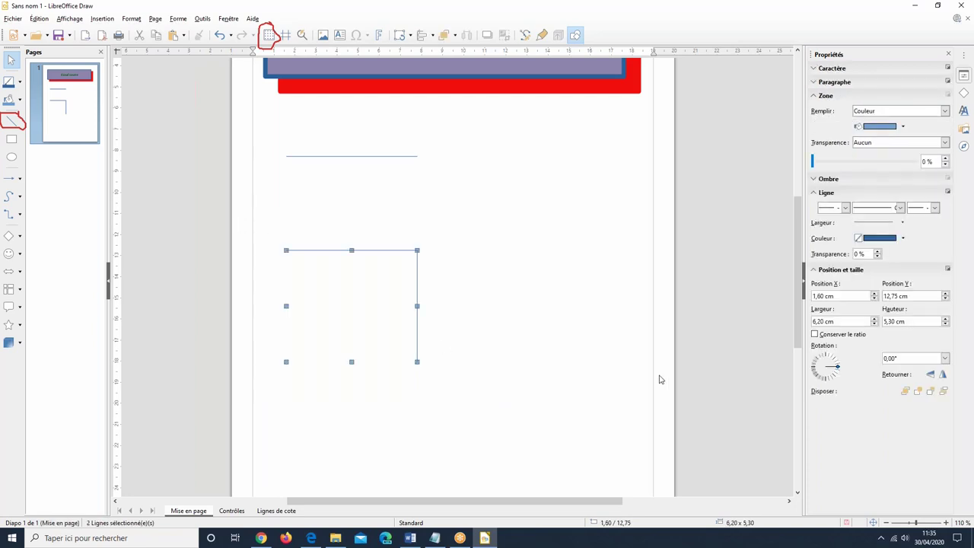
pyautogui.click(259, 200)
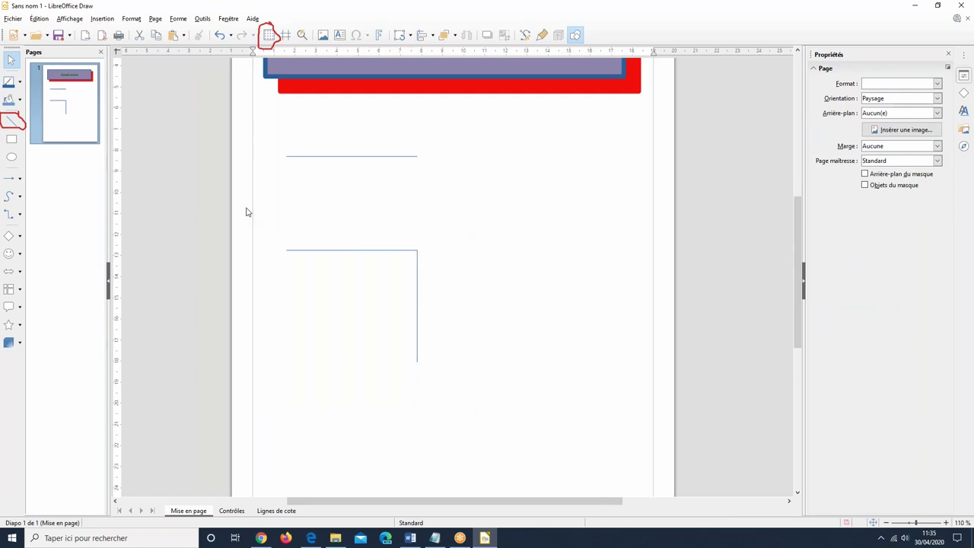
pyautogui.moveTo(256, 206)
pyautogui.mouseDown()
pyautogui.moveTo(291, 250)
pyautogui.moveTo(485, 418)
pyautogui.mouseUp()
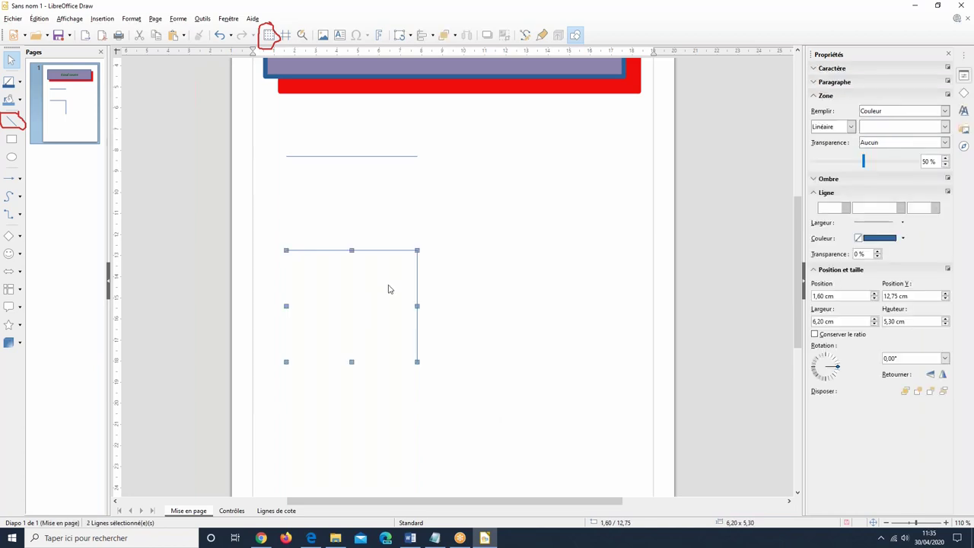
pyautogui.click(360, 311)
pyautogui.moveTo(509, 260); pyautogui.dragTo(521, 250)
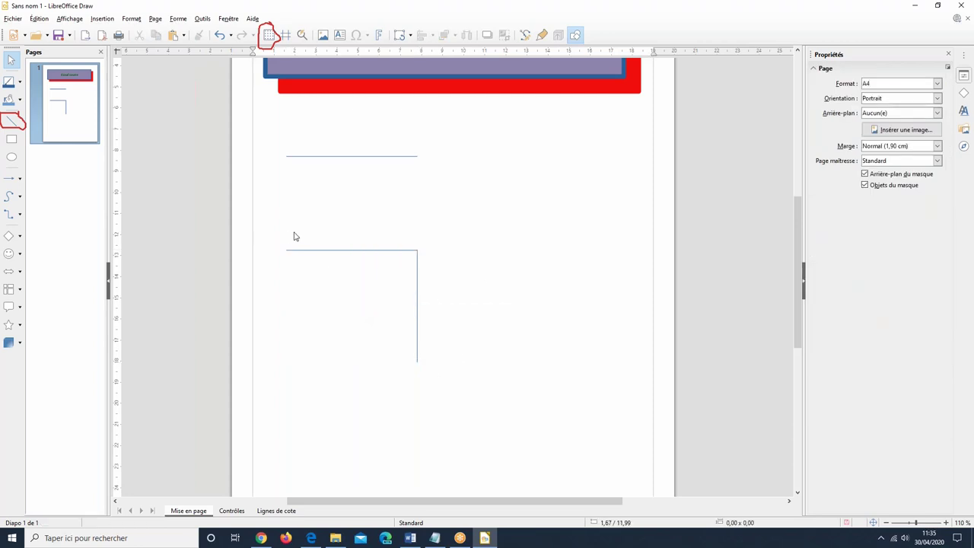
# Select the lower horizontal line and the vertical line together, move them straight up to about Y 9,90 cm, and deselect them
pyautogui.moveTo(251, 217); pyautogui.dragTo(462, 413)
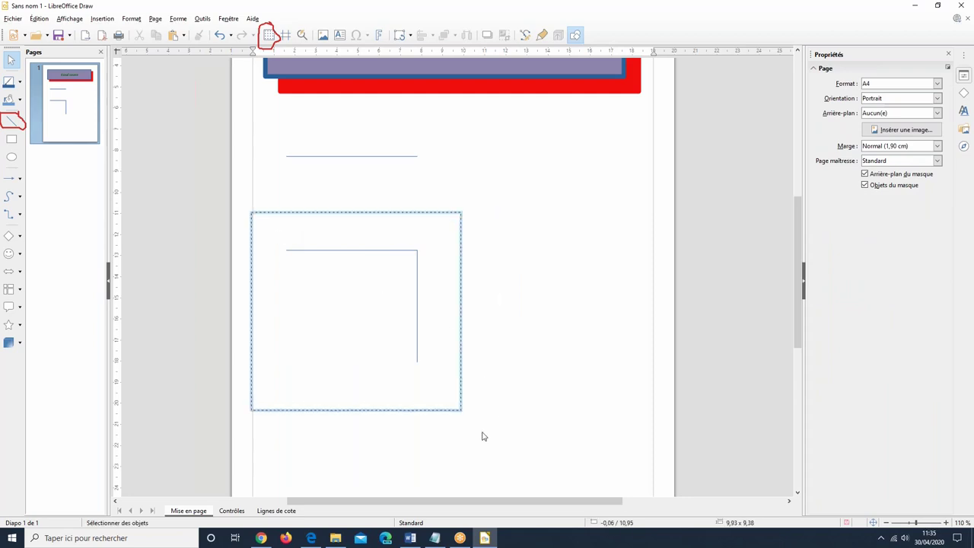
pyautogui.moveTo(469, 376); pyautogui.dragTo(468, 376)
pyautogui.moveTo(418, 284); pyautogui.dragTo(426, 223)
pyautogui.moveTo(417, 211); pyautogui.dragTo(417, 211)
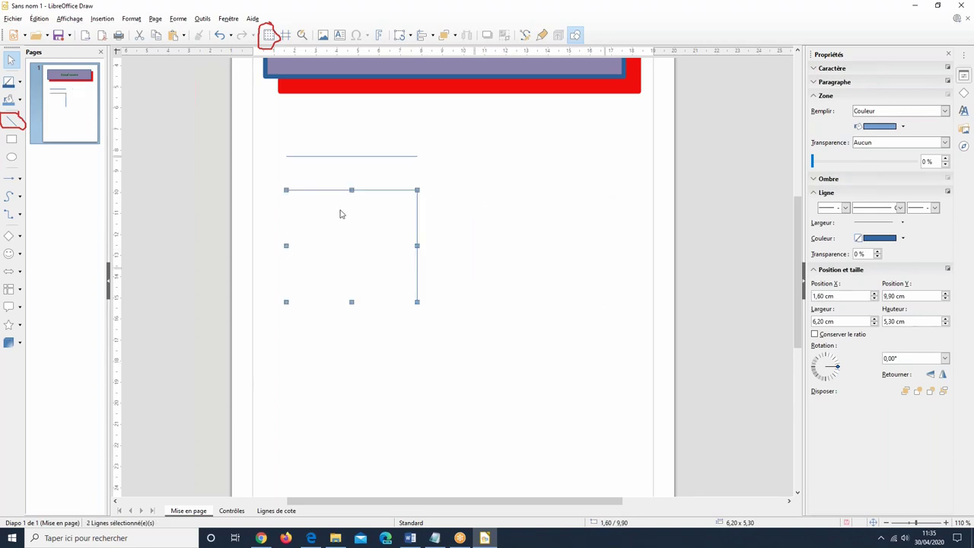
pyautogui.click(434, 366)
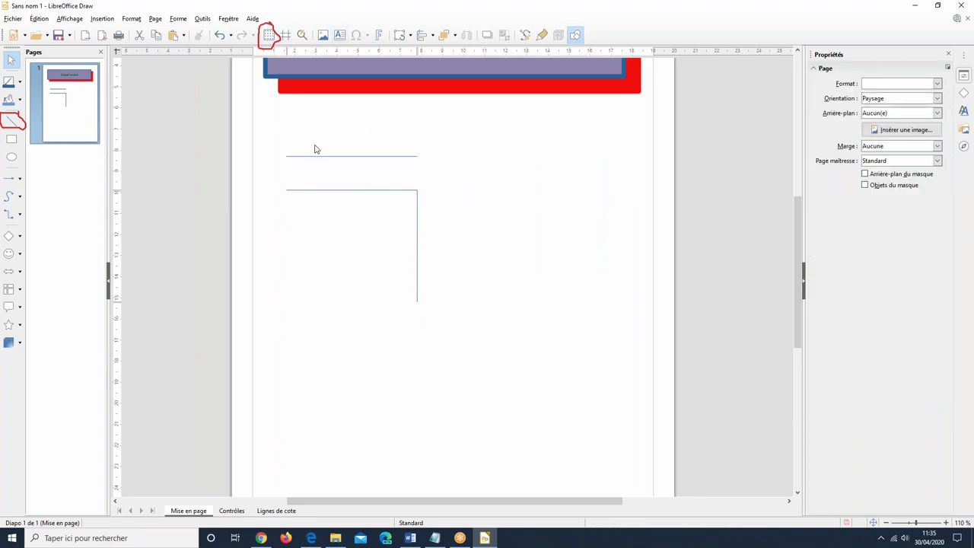
# Draw a second vertical line about 6,9 cm long to the right of the corner, starting at about X 10,10 and Y 8,20 cm
pyautogui.click(12, 123)
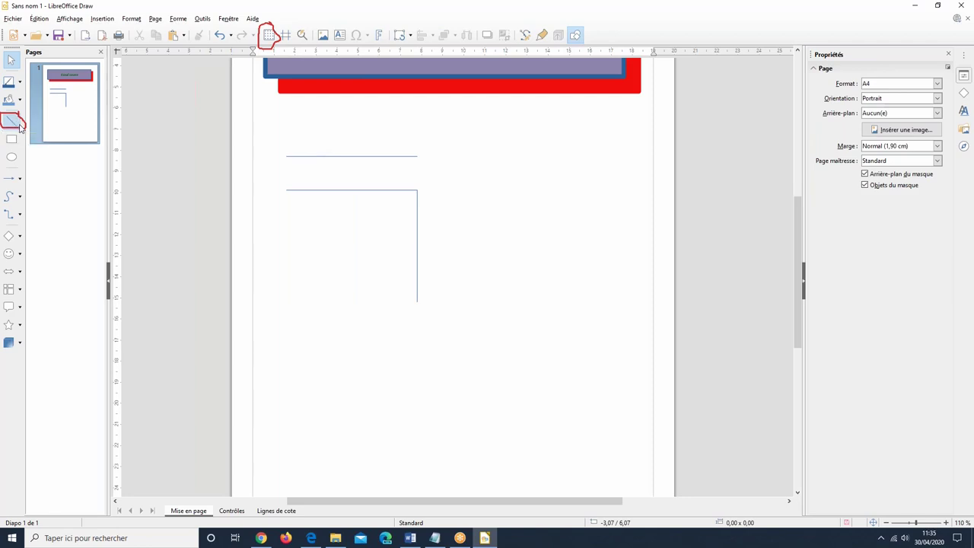
pyautogui.moveTo(466, 154); pyautogui.dragTo(465, 299)
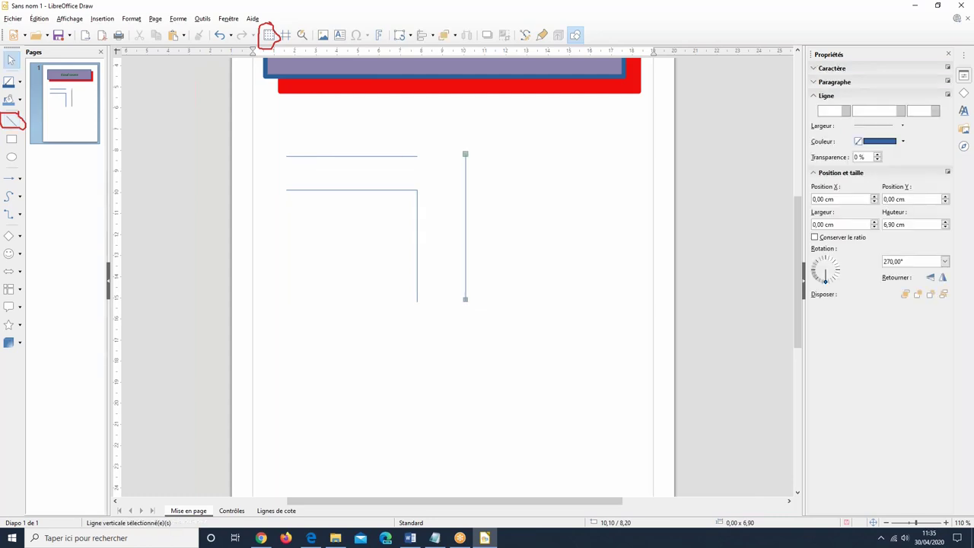
pyautogui.click(515, 378)
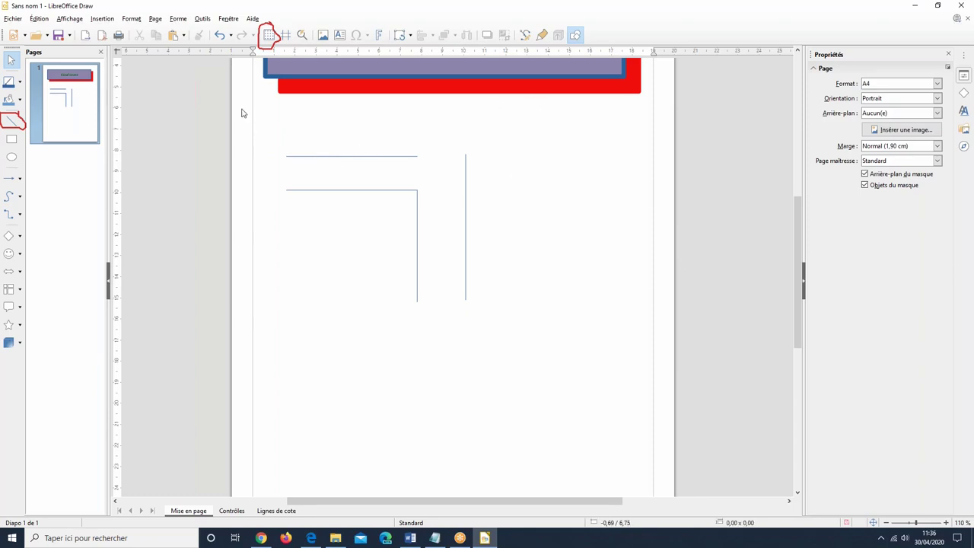
# Select all four street lines together, group them into one object, and deselect the group
pyautogui.moveTo(242, 105); pyautogui.dragTo(547, 363)
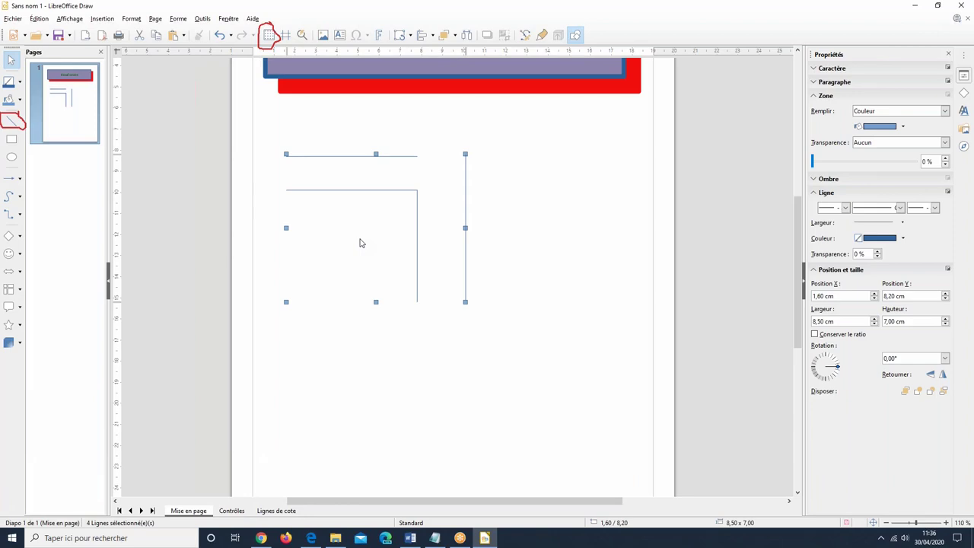
pyautogui.click(132, 18)
pyautogui.moveTo(102, 18)
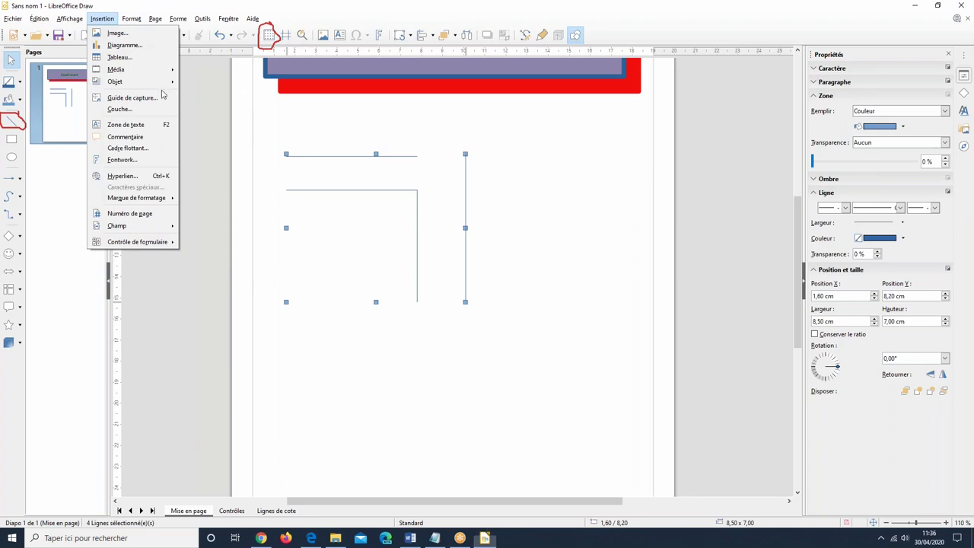
pyautogui.press('Escape')
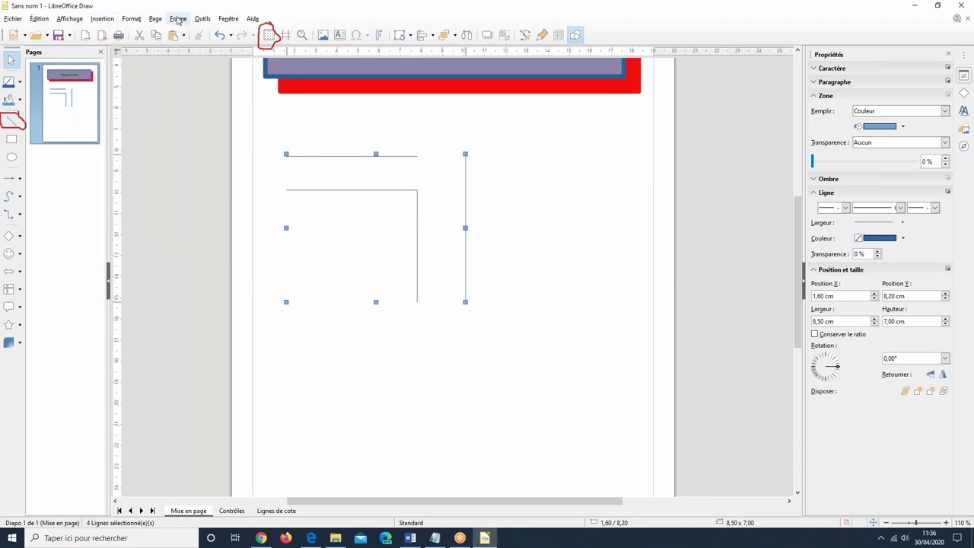
pyautogui.click(177, 22)
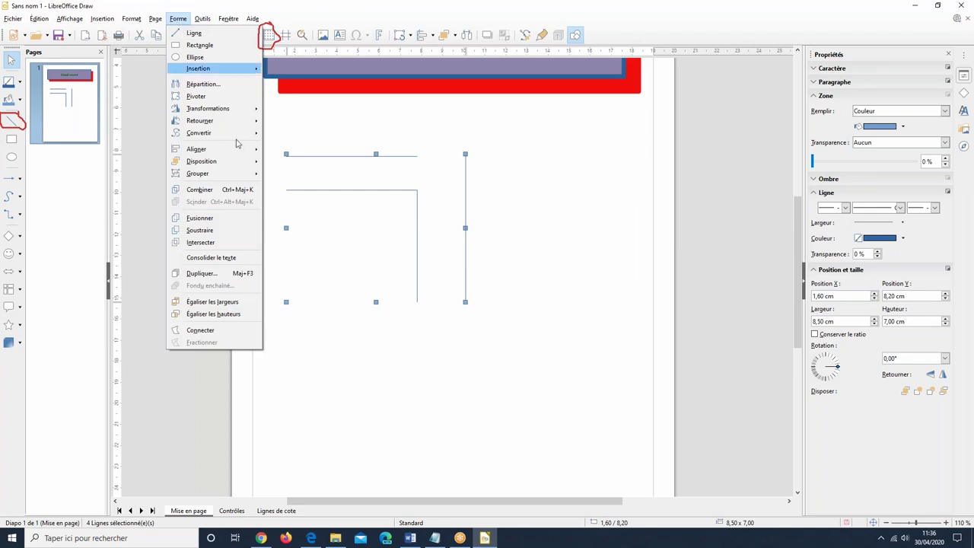
pyautogui.moveTo(205, 175)
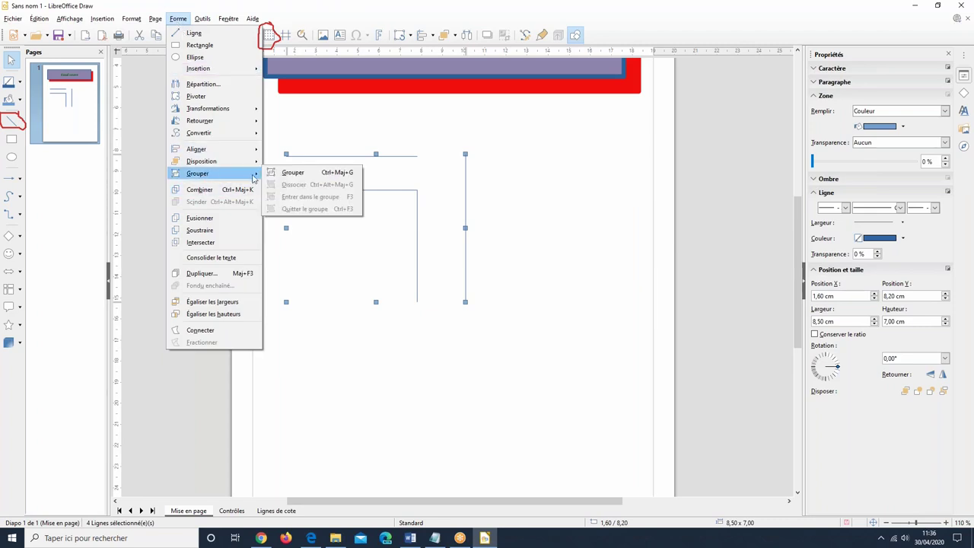
pyautogui.click(293, 173)
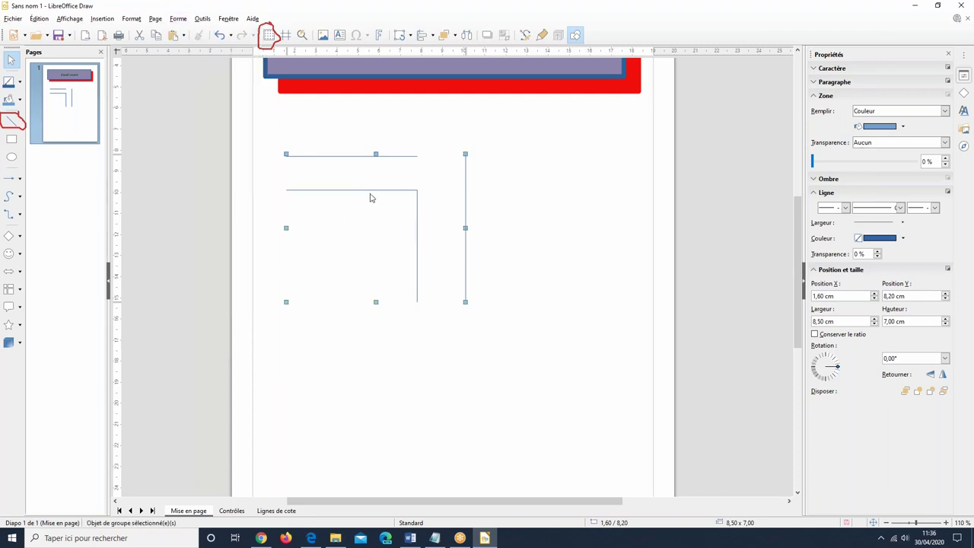
pyautogui.click(386, 220)
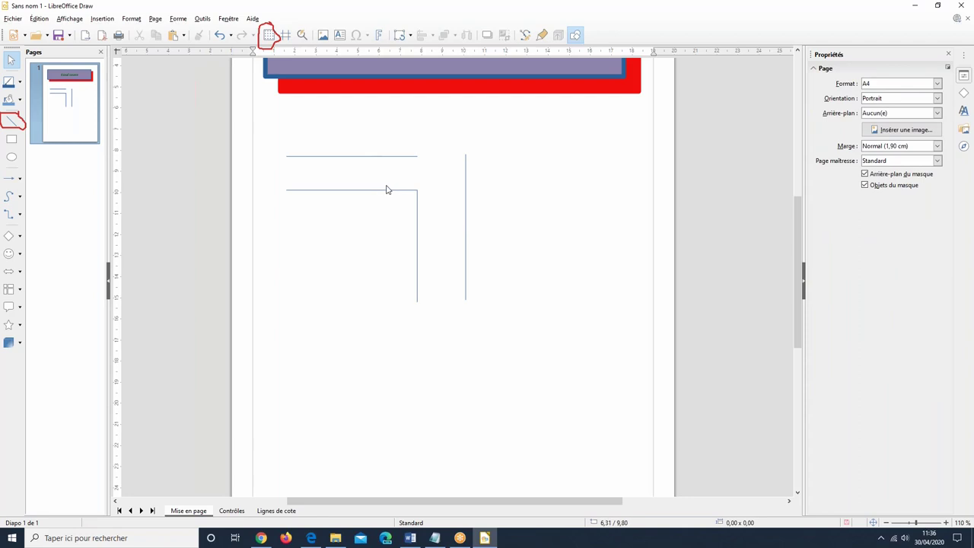
# Move the grouped street lines to the page's upper right, at about X 10,20 cm and Y 5,60 cm, and deselect them
pyautogui.click(391, 191)
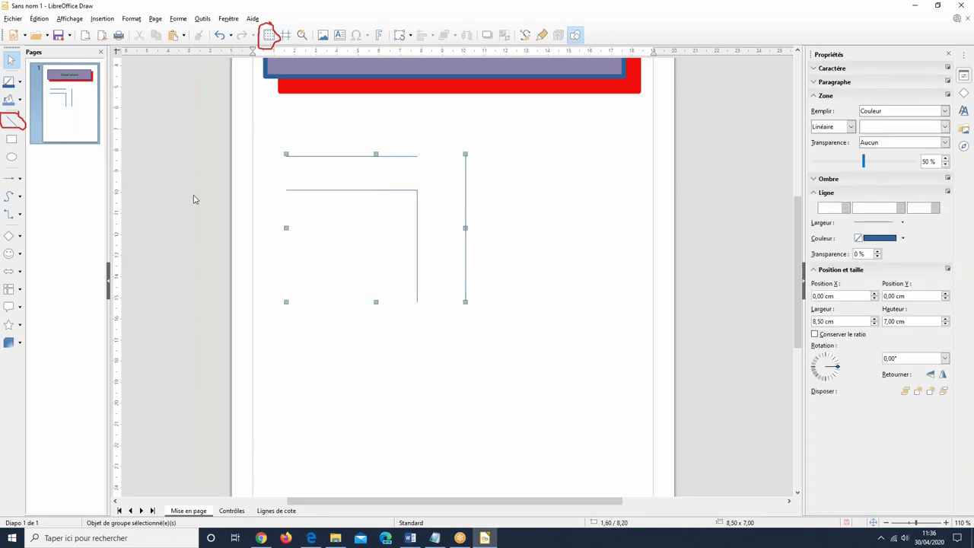
pyautogui.moveTo(378, 188); pyautogui.dragTo(559, 136)
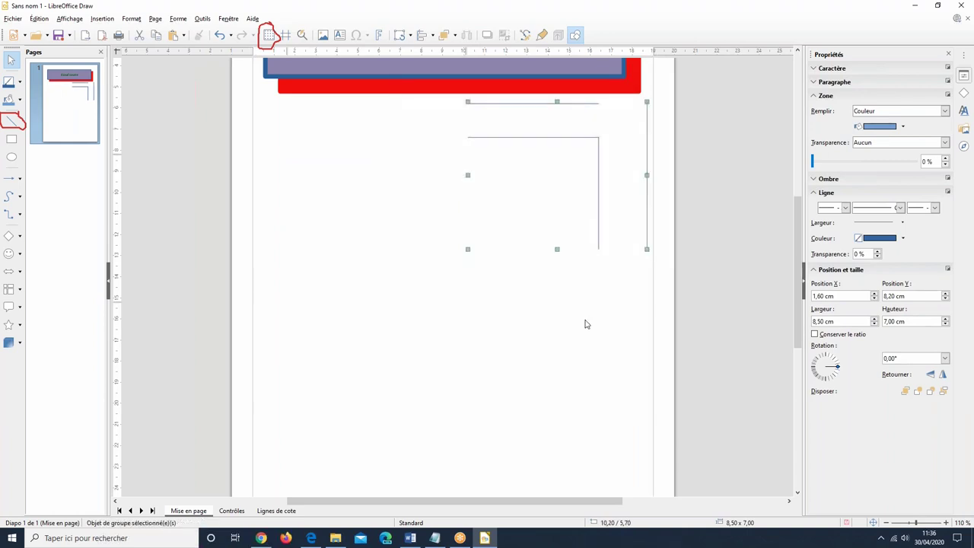
pyautogui.click(511, 415)
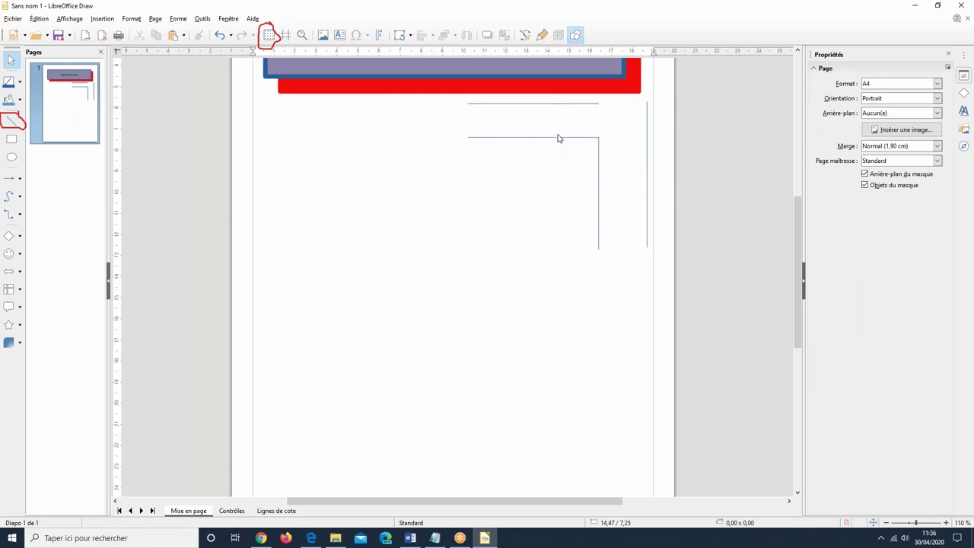
pyautogui.moveTo(518, 135); pyautogui.dragTo(558, 135)
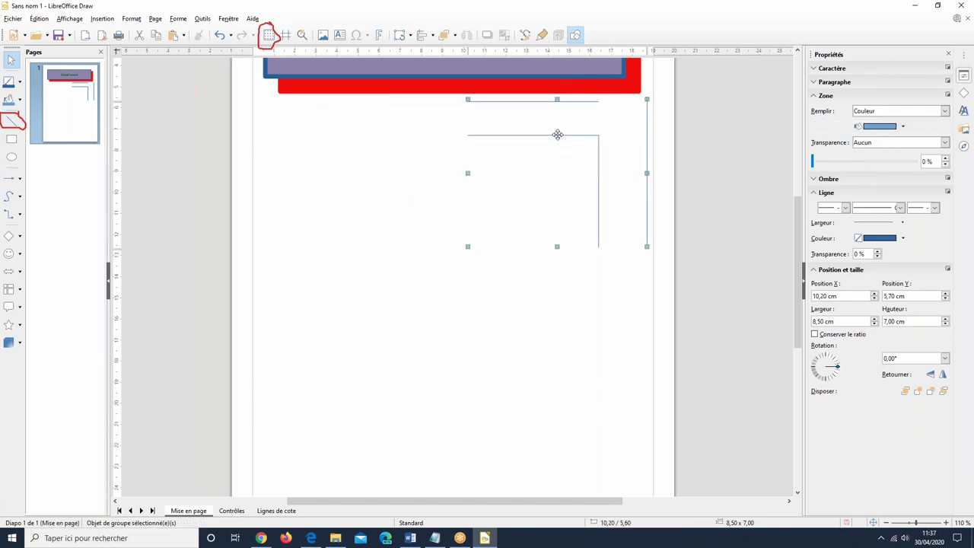
pyautogui.click(548, 349)
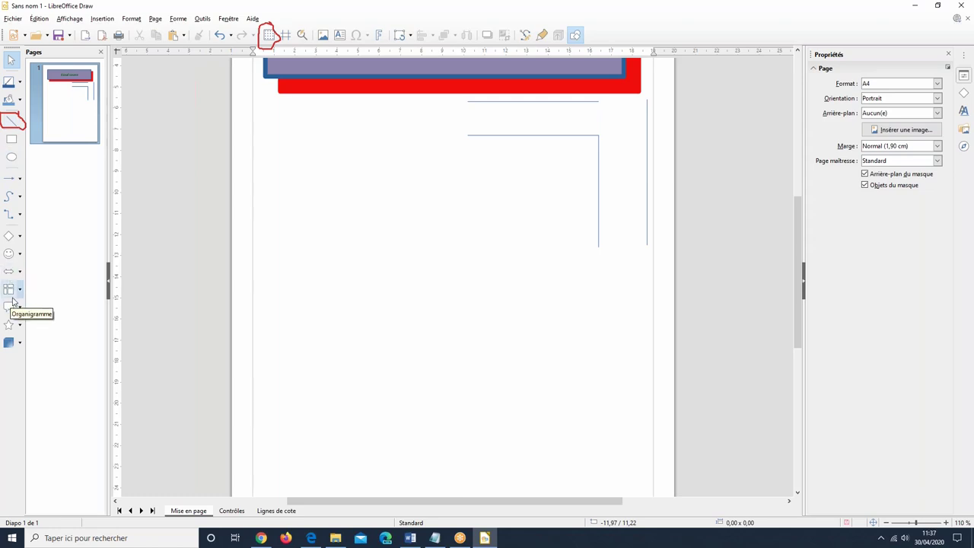
# Draw a smiley face shape about 7,50 cm wide and 7,80 cm high to the left of the grouped lines
pyautogui.click(21, 257)
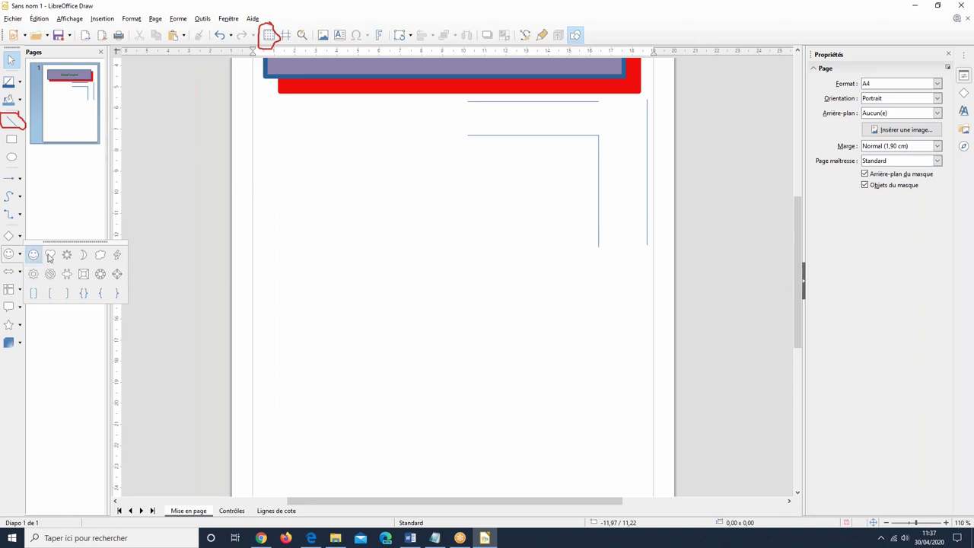
pyautogui.click(33, 258)
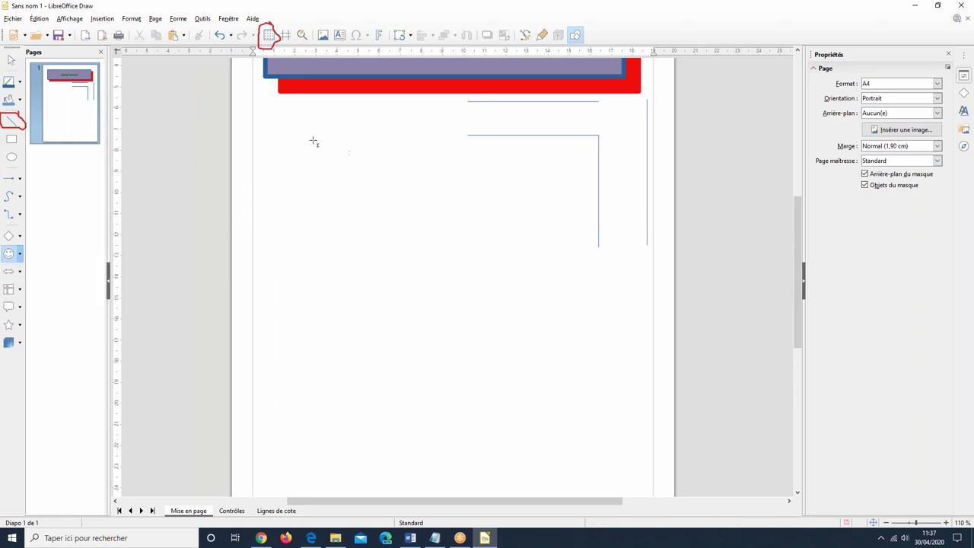
pyautogui.moveTo(298, 134); pyautogui.dragTo(457, 299)
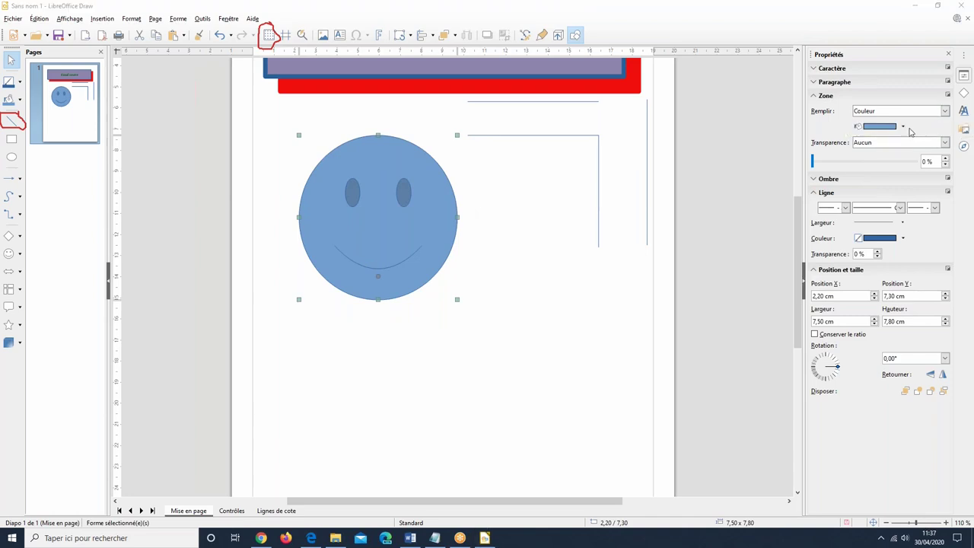
# Fill the smiley face with yellow (Jaune) and shrink it to about 5,60 cm wide and 5,50 cm high
pyautogui.click(903, 127)
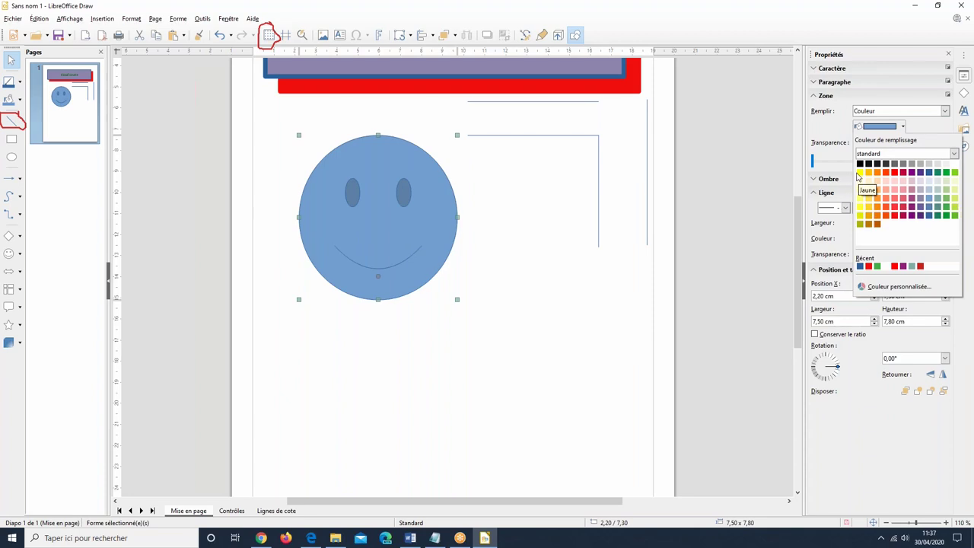
pyautogui.click(860, 172)
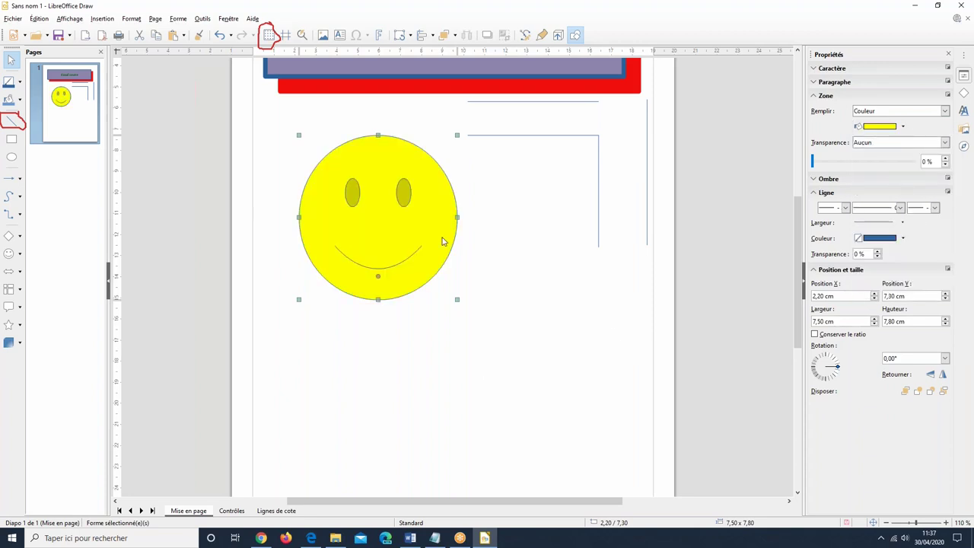
pyautogui.moveTo(446, 147); pyautogui.dragTo(407, 195)
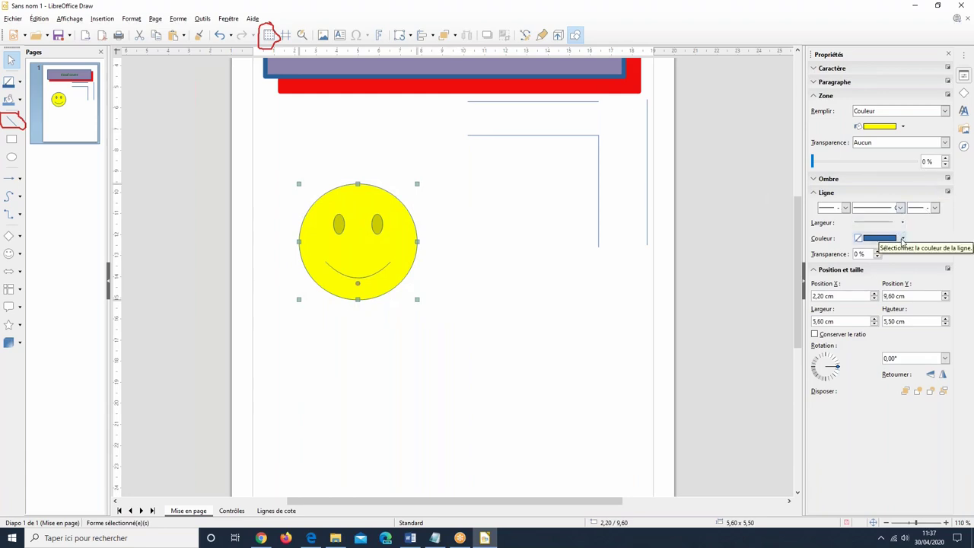
# Give the smiley face a mauve outline and add the text "Coucou" inside it
pyautogui.click(902, 239)
pyautogui.click(912, 301)
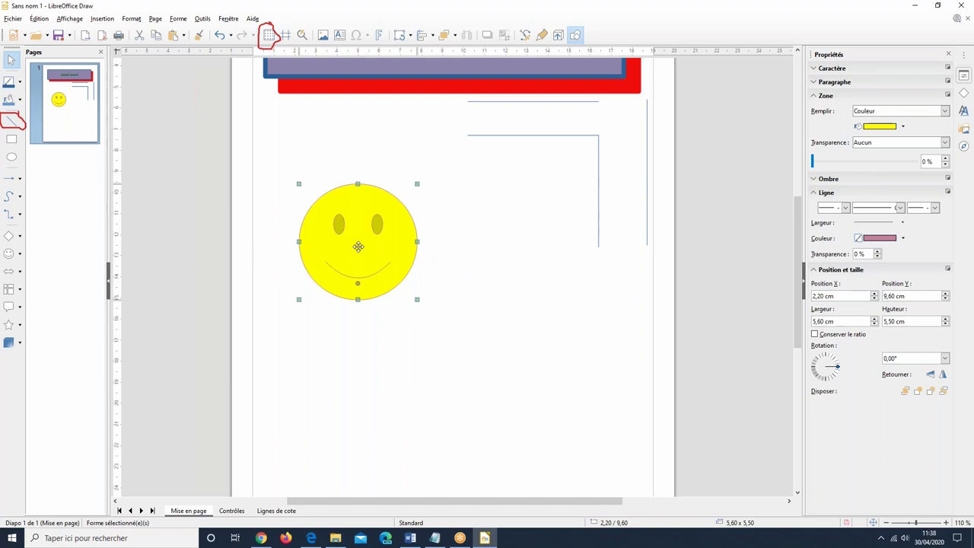
pyautogui.write('Cou')
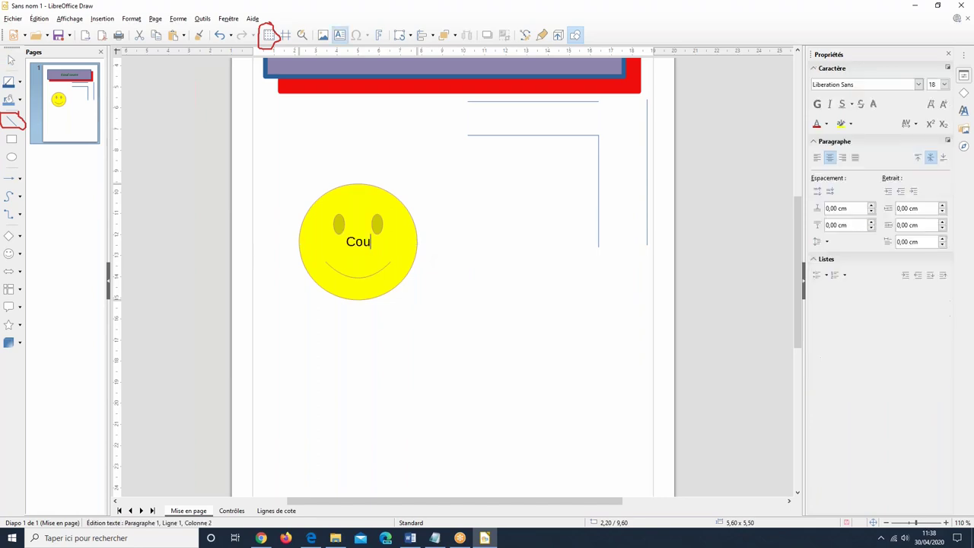
pyautogui.write('cou')
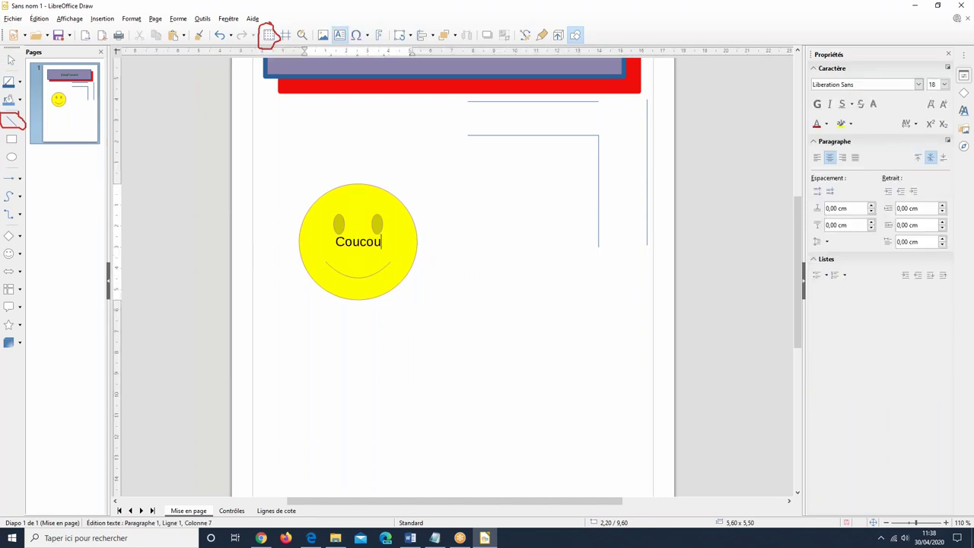
pyautogui.click(379, 305)
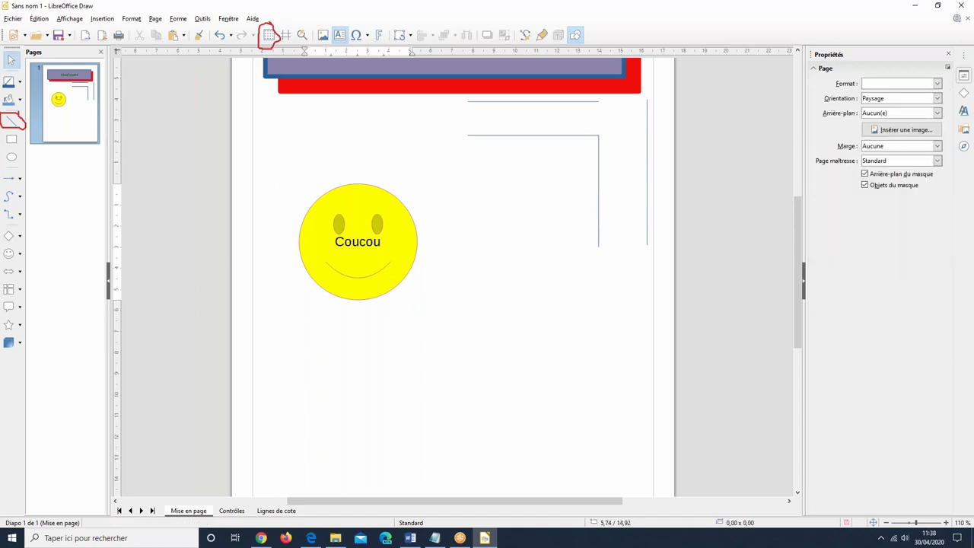
# Try bending the smiley's mouth upward with its shape control point, and bring it back to a smile
pyautogui.click(358, 267)
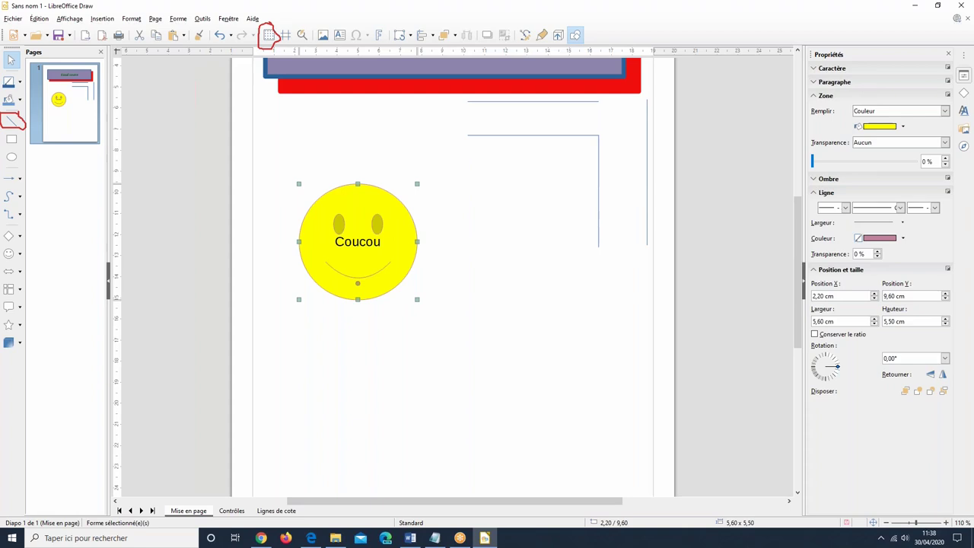
pyautogui.moveTo(358, 283); pyautogui.dragTo(360, 261)
pyautogui.moveTo(358, 264); pyautogui.dragTo(360, 291)
# Draw a rounded rectangular callout about 7,30 cm wide and 2,50 cm high below the smiley, with its tail pointing out to the right
pyautogui.click(9, 312)
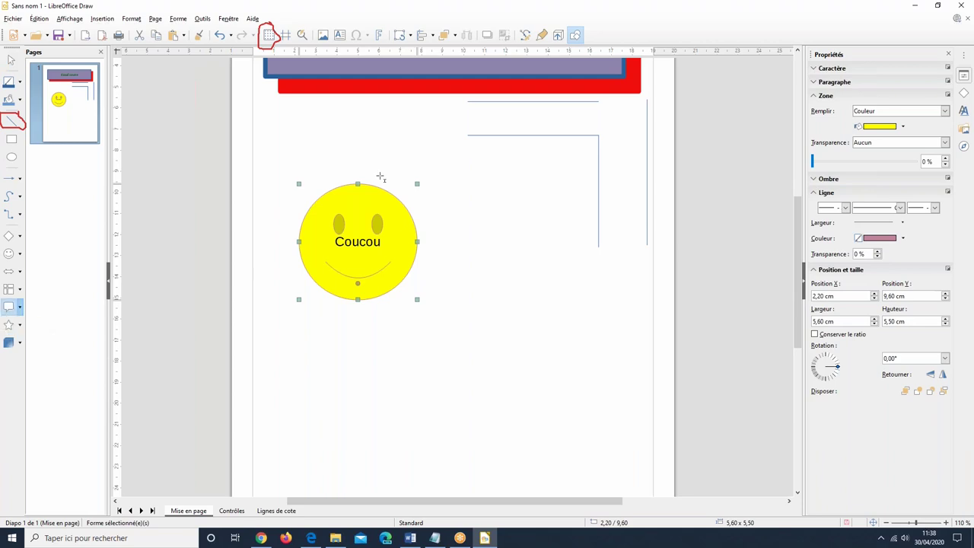
pyautogui.moveTo(278, 347); pyautogui.dragTo(433, 400)
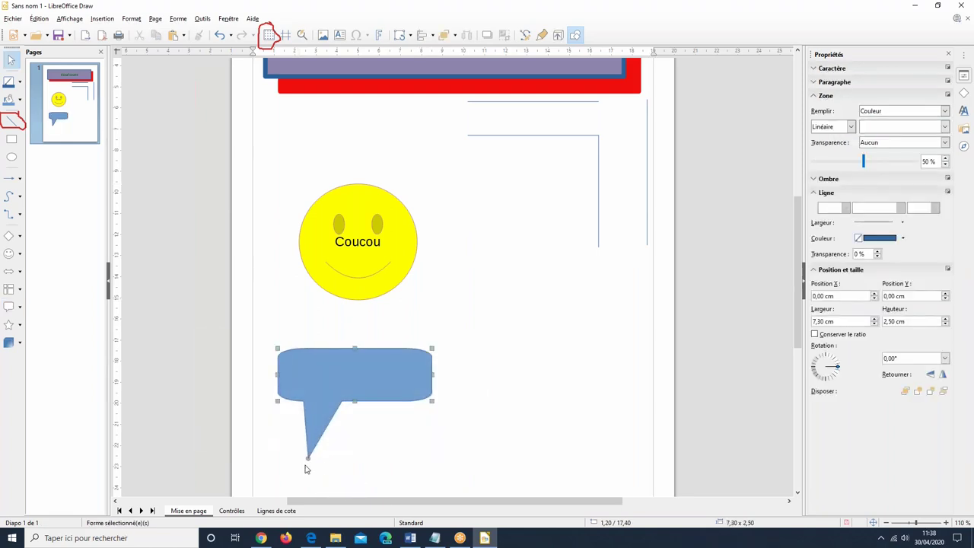
pyautogui.moveTo(307, 457); pyautogui.dragTo(316, 410)
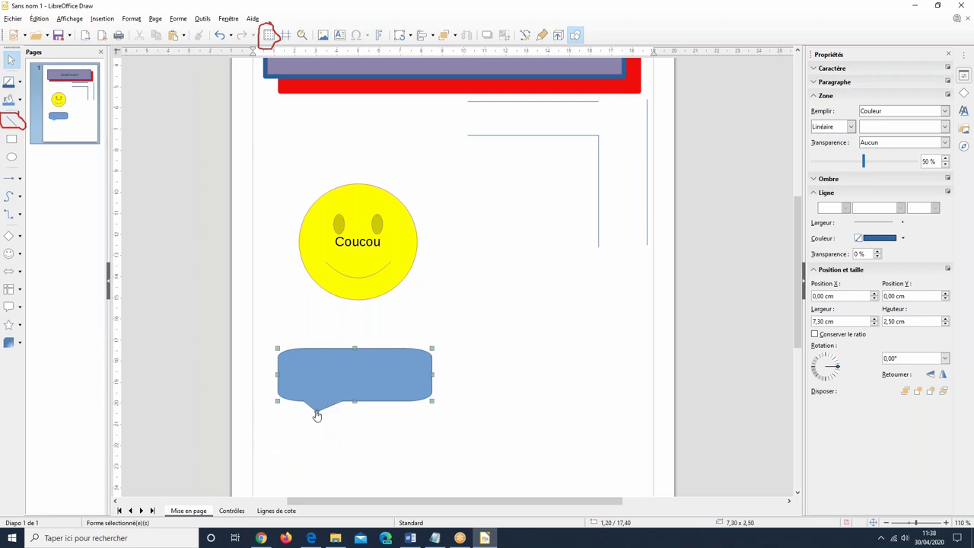
pyautogui.moveTo(316, 412); pyautogui.dragTo(485, 367)
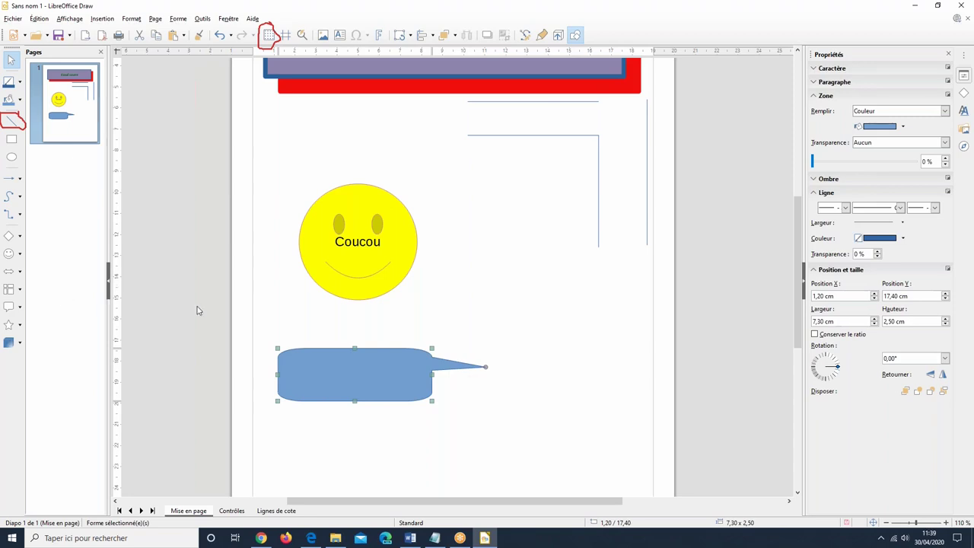
# Draw a double-headed arrow about 9,10 cm wide and 1,70 cm high below the callout and enter the text "C'est ici" in it
pyautogui.click(9, 271)
pyautogui.moveTo(301, 430); pyautogui.dragTo(493, 464)
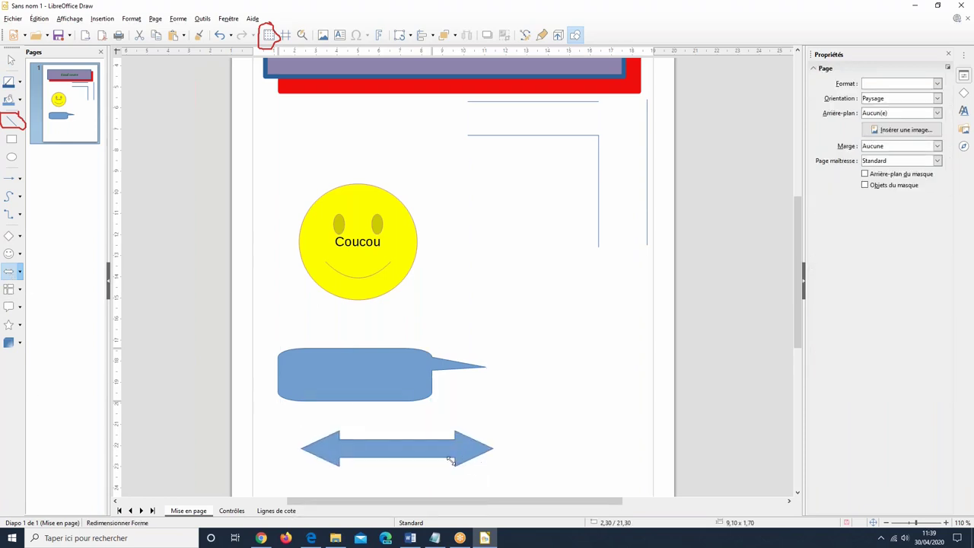
pyautogui.write("C'est ici")
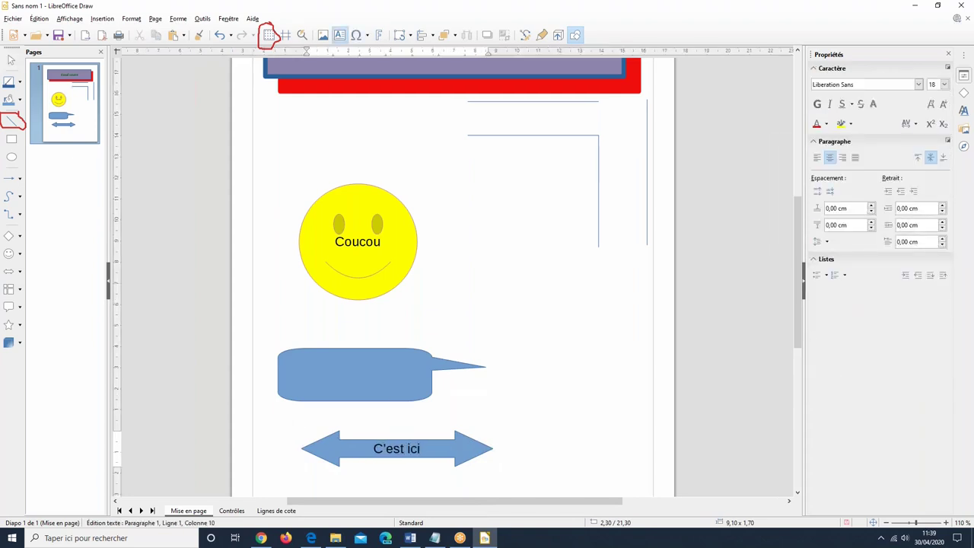
pyautogui.moveTo(420, 449); pyautogui.dragTo(271, 452)
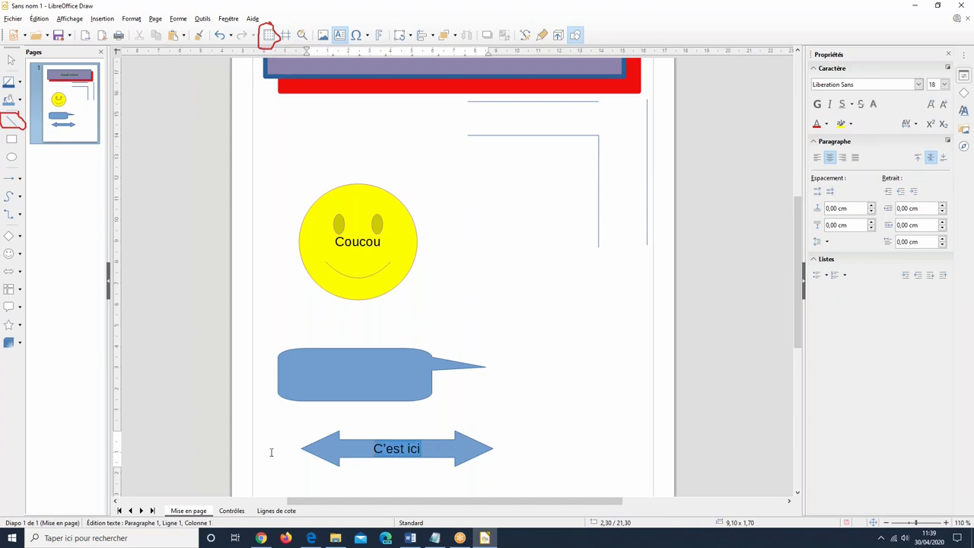
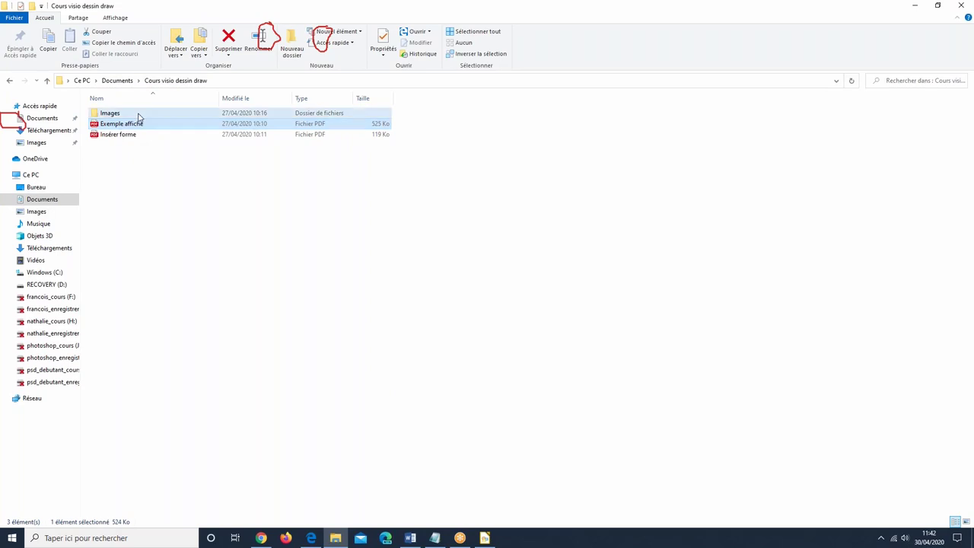
# Open the course's Images folder, and view the example documents Insérer forme.pdf and Exemple affiche.pdf in the Edge browser
pyautogui.doubleClick(138, 114)
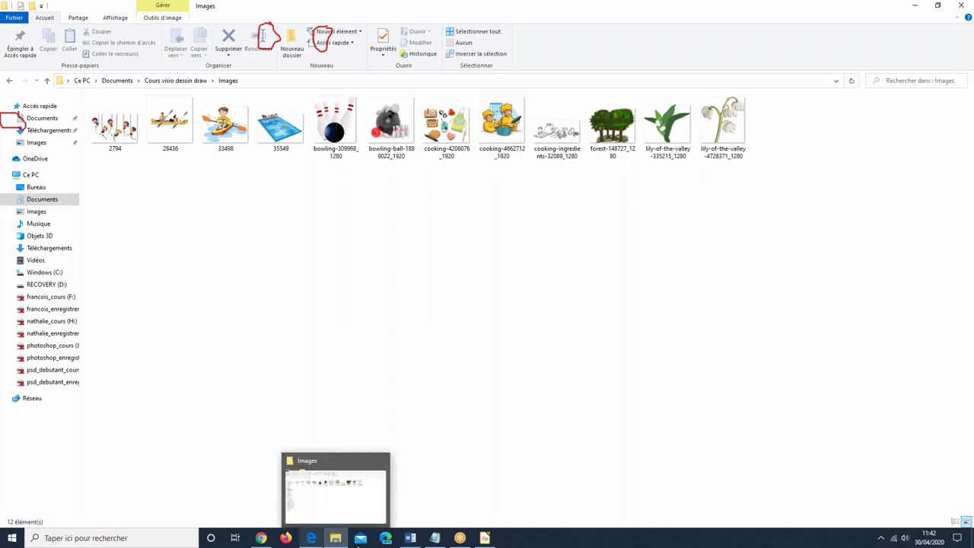
pyautogui.click(309, 538)
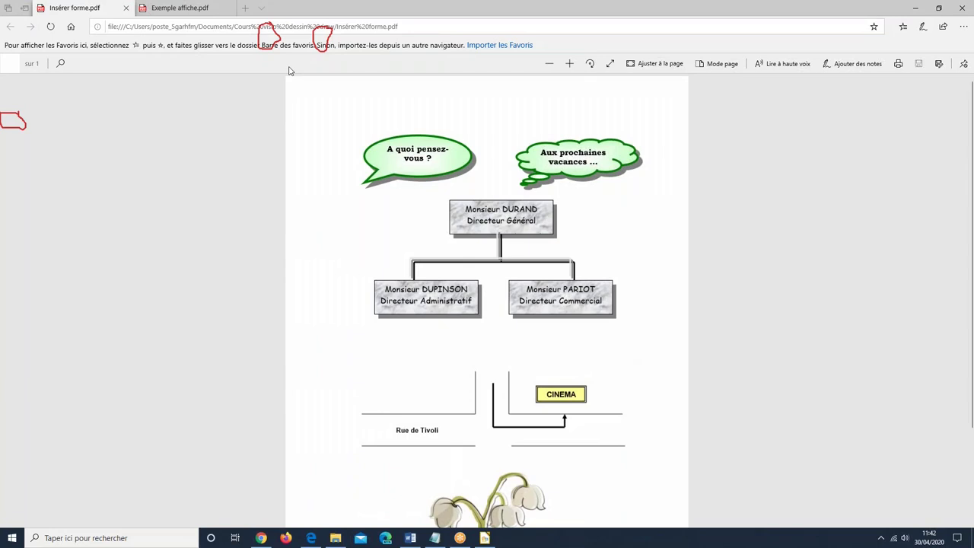
pyautogui.click(183, 9)
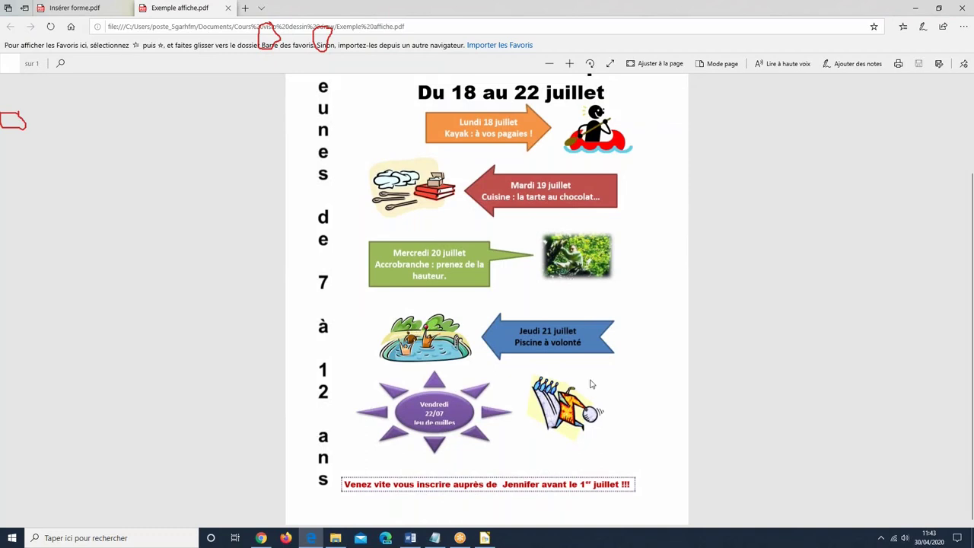
pyautogui.scroll(3, 591, 384)
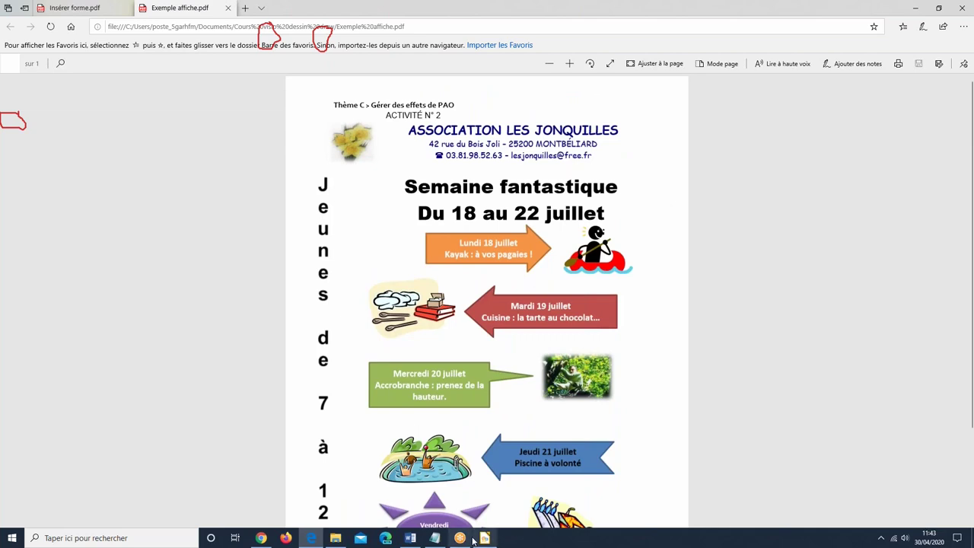
# Minimize the blank Word document and return to the drawing in LibreOffice Draw
pyautogui.click(410, 538)
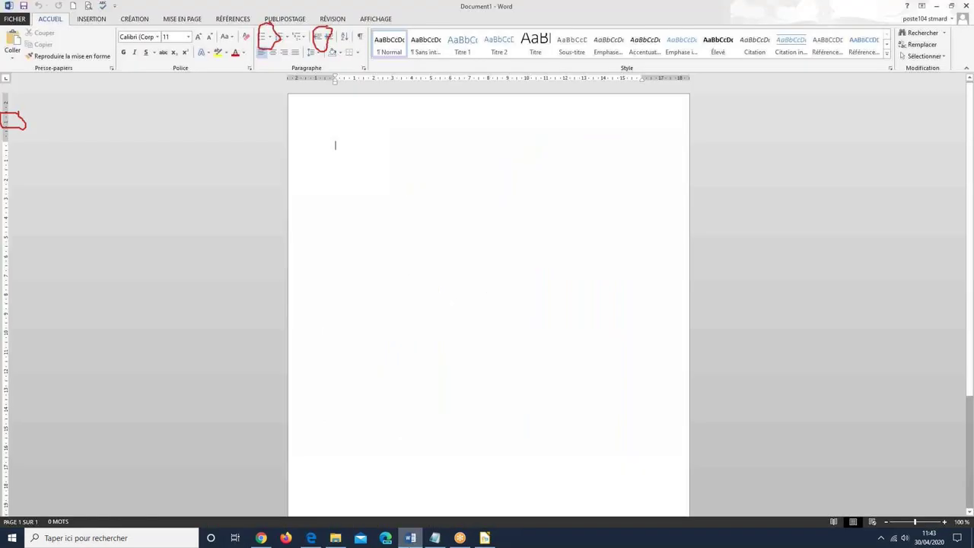
pyautogui.click(921, 6)
pyautogui.click(875, 82)
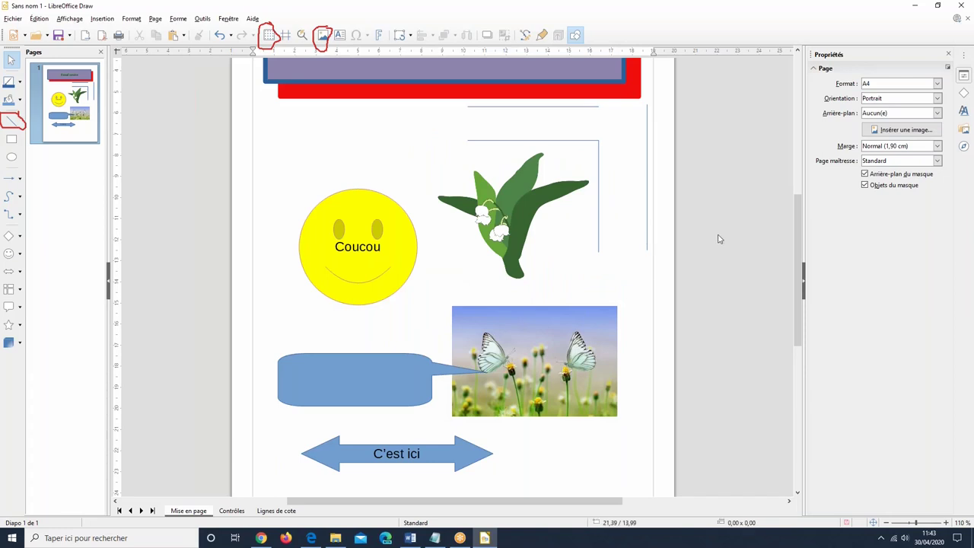
# Draw an ellipse about 10,80 cm wide and 4,10 cm high below the double arrow, and move the butterfly picture down to about Y 17,20 cm
pyautogui.scroll(2, 671, 246)
pyautogui.scroll(-4, 671, 245)
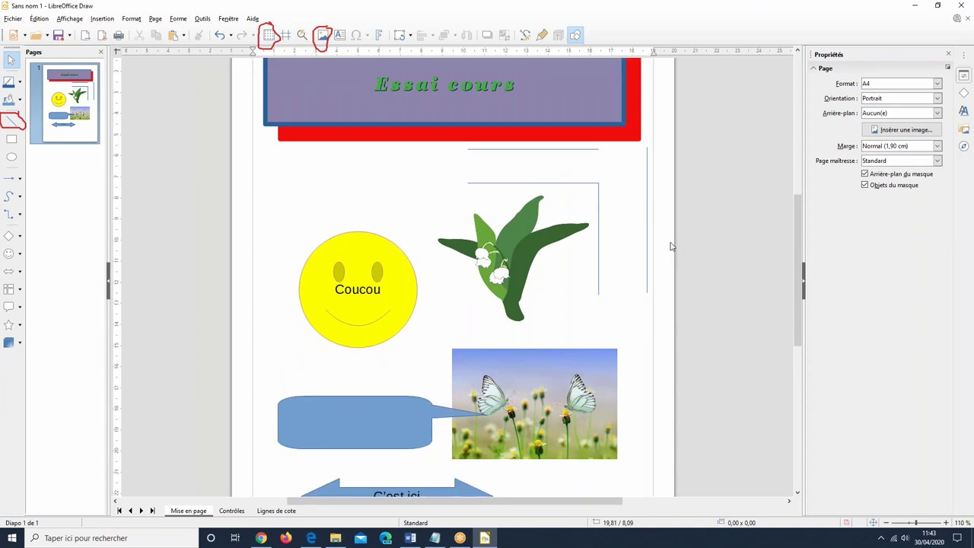
pyautogui.scroll(-1, 671, 245)
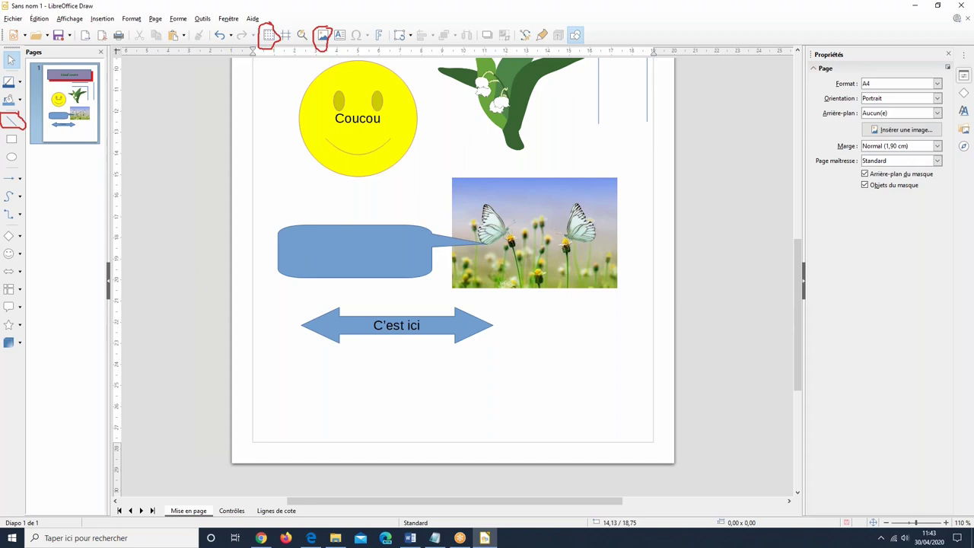
pyautogui.click(11, 158)
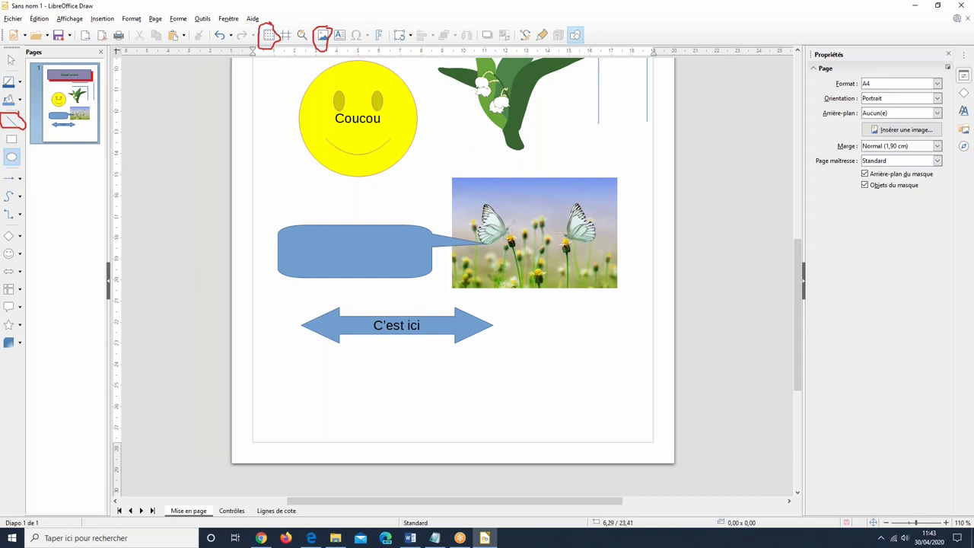
pyautogui.moveTo(385, 350); pyautogui.dragTo(613, 439)
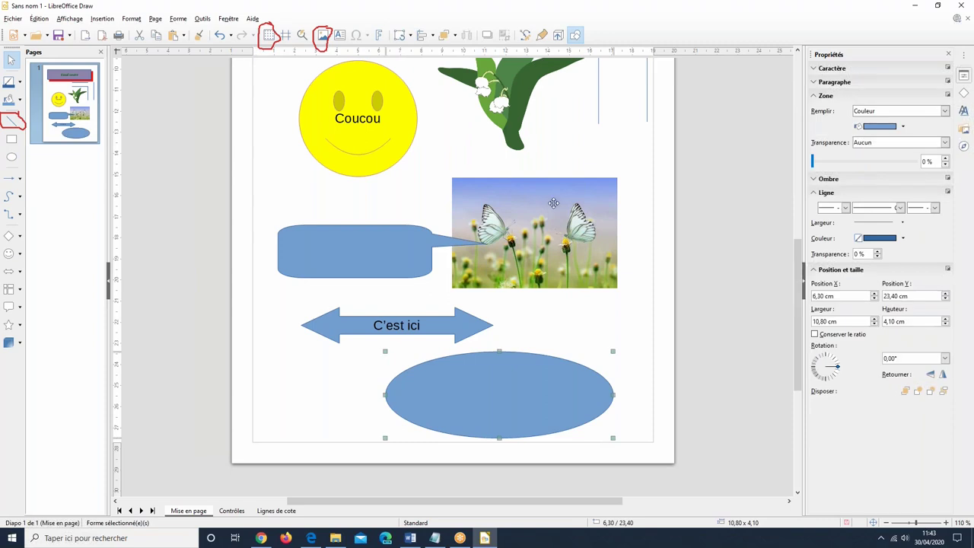
pyautogui.moveTo(533, 228); pyautogui.dragTo(535, 272)
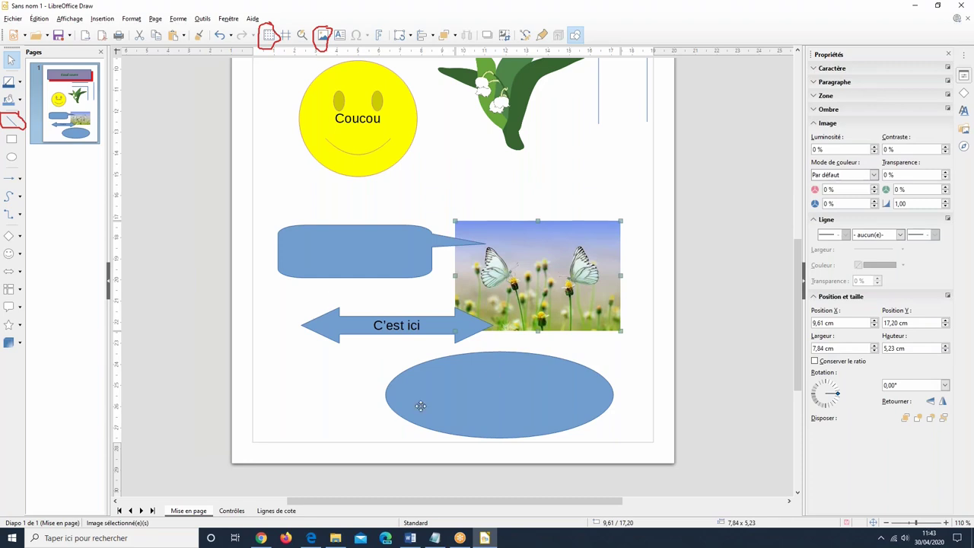
# Fill the ellipse with a bitmap by importing the picture butterfly-1127666 from the "échantillons d'image" folder
pyautogui.click(444, 402)
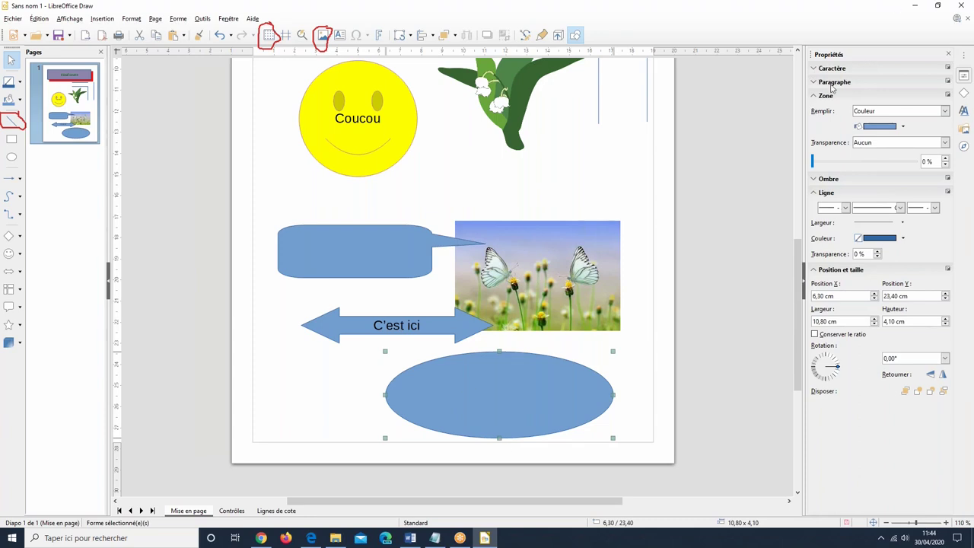
pyautogui.click(881, 115)
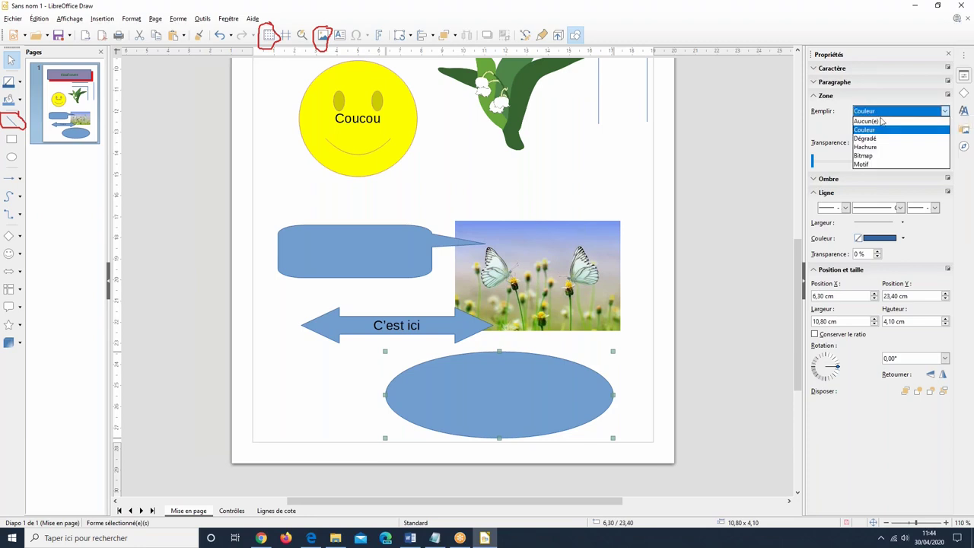
pyautogui.click(871, 156)
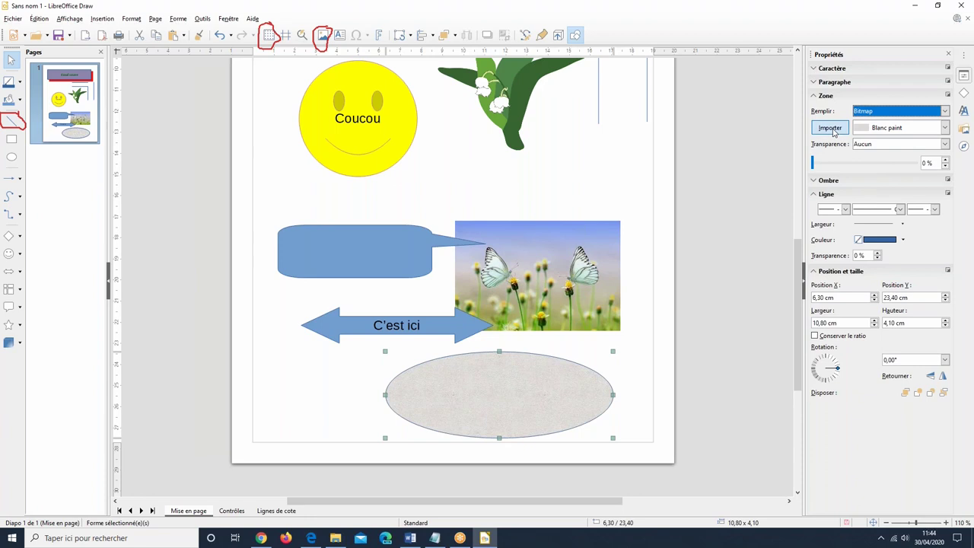
pyautogui.click(833, 131)
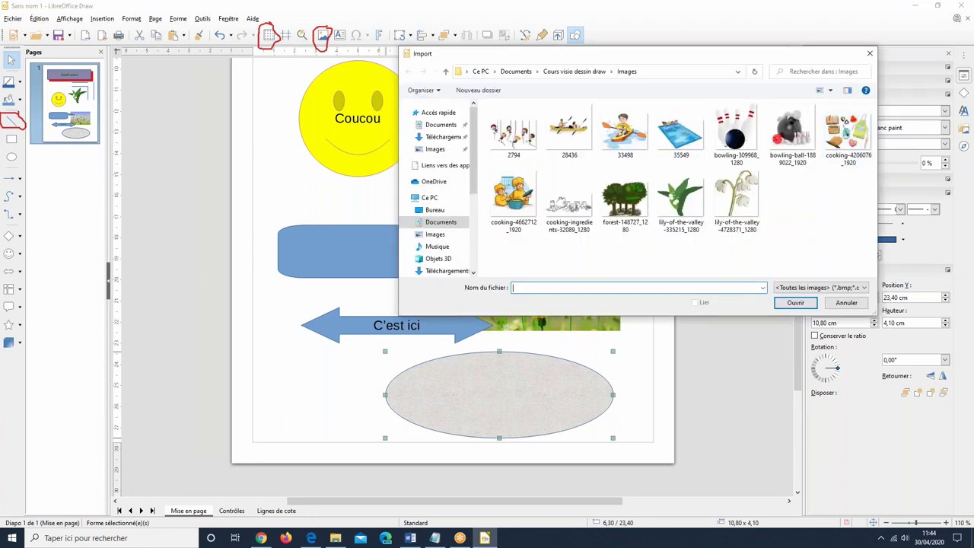
pyautogui.click(434, 234)
pyautogui.click(576, 137)
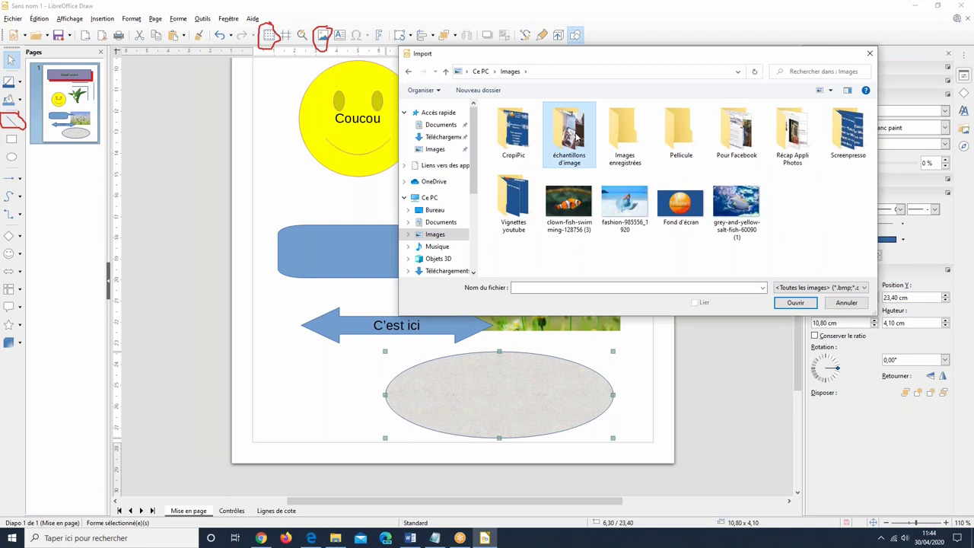
pyautogui.press('Return')
pyautogui.doubleClick(832, 134)
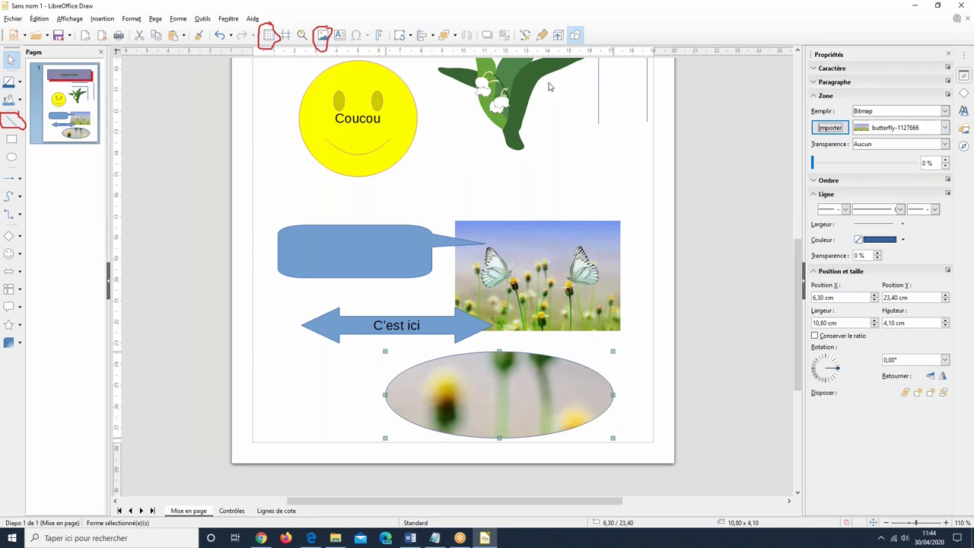
# Shrink the smiley face to about 4,20 cm wide and 2,00 cm high, and select the picture-filled ellipse
pyautogui.click(316, 93)
pyautogui.moveTo(308, 66); pyautogui.dragTo(334, 80)
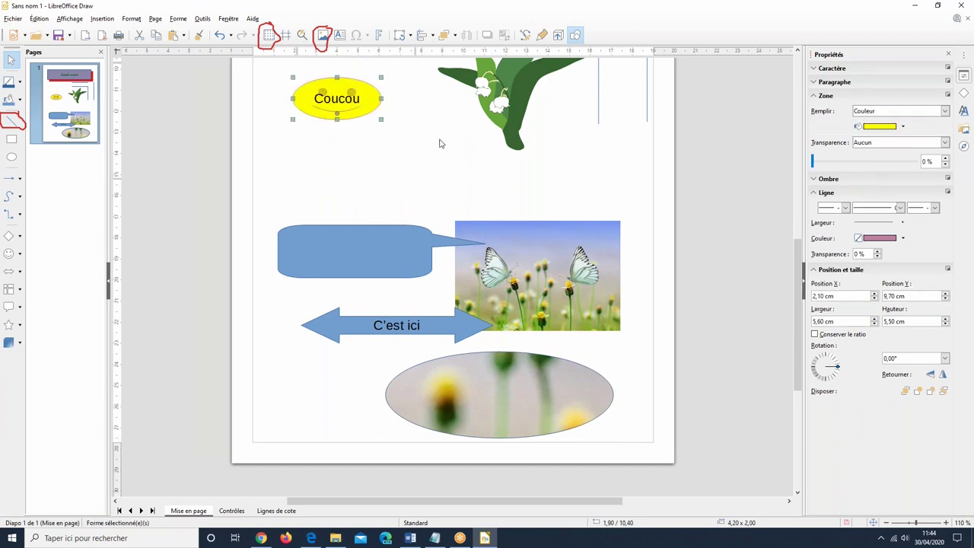
pyautogui.click(525, 403)
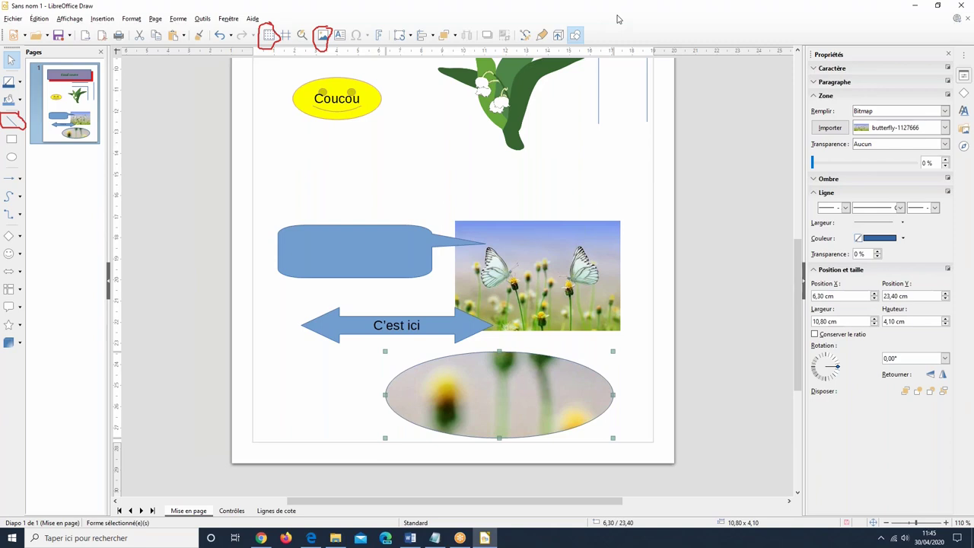
pyautogui.moveTo(952, 20)
pyautogui.click(6, 23)
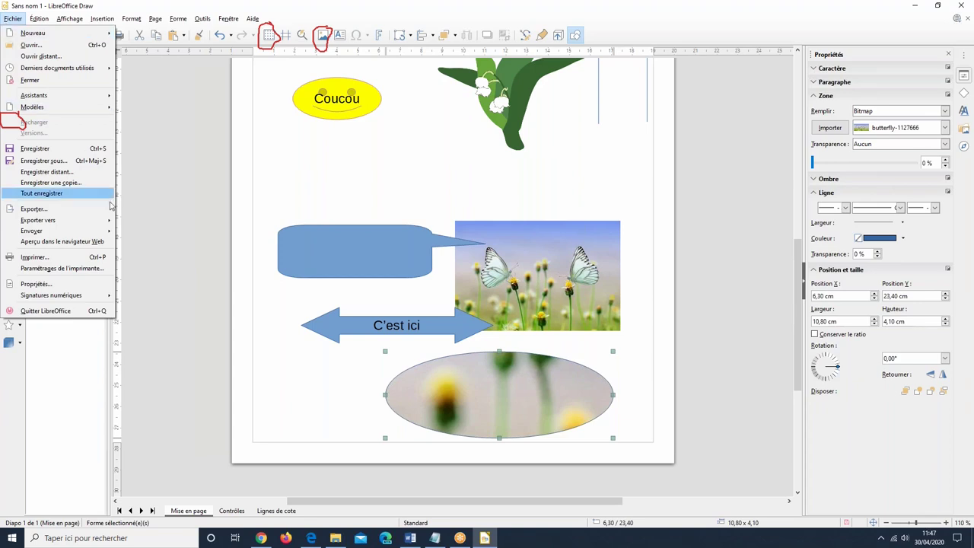
pyautogui.click(138, 247)
pyautogui.click(12, 19)
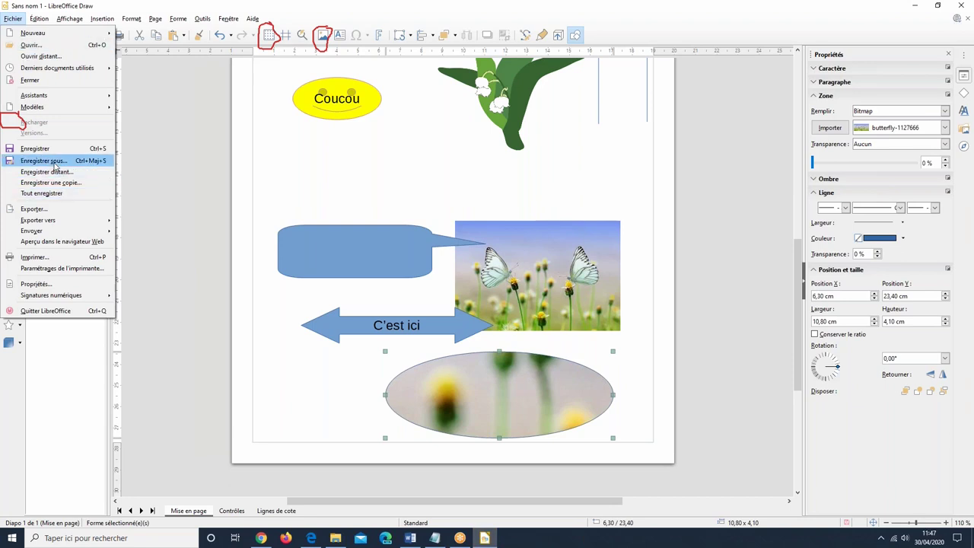
pyautogui.click(174, 300)
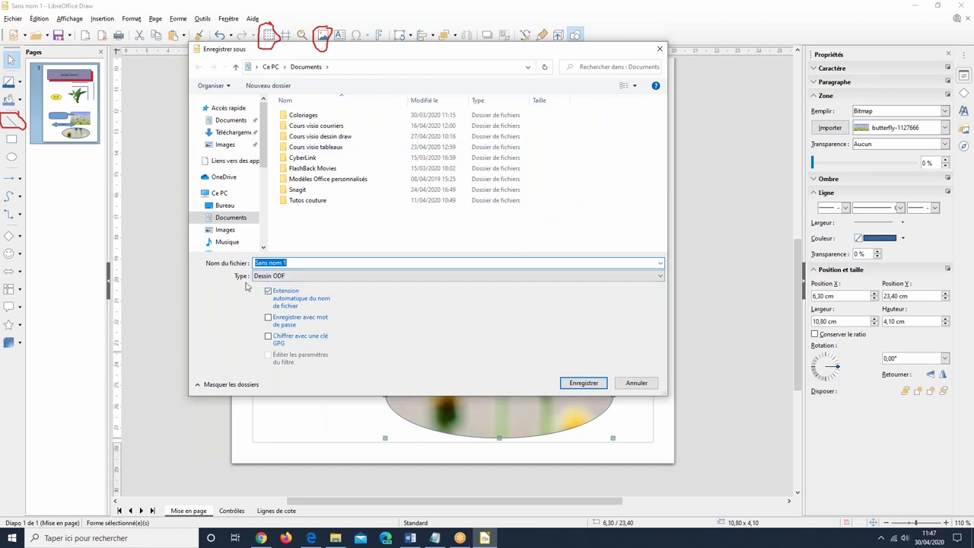
pyautogui.click(636, 383)
# Export the drawing directly as a PDF named "Test cours jeudi" to the Bureau folder
pyautogui.click(12, 18)
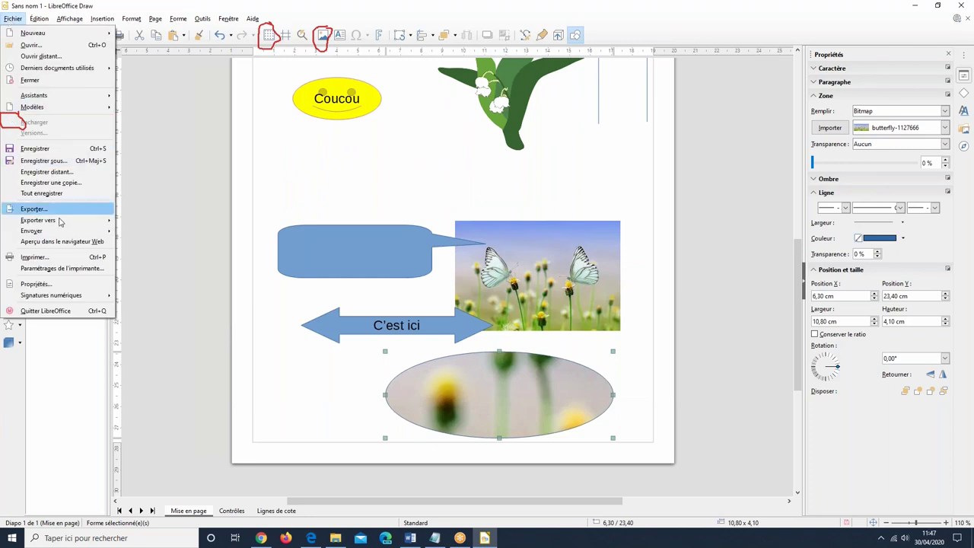
pyautogui.moveTo(59, 221)
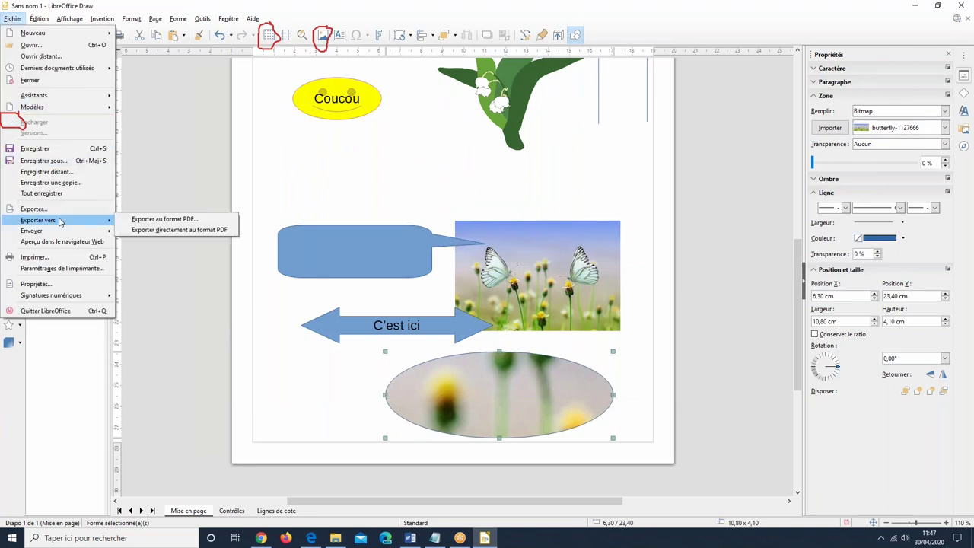
pyautogui.click(172, 230)
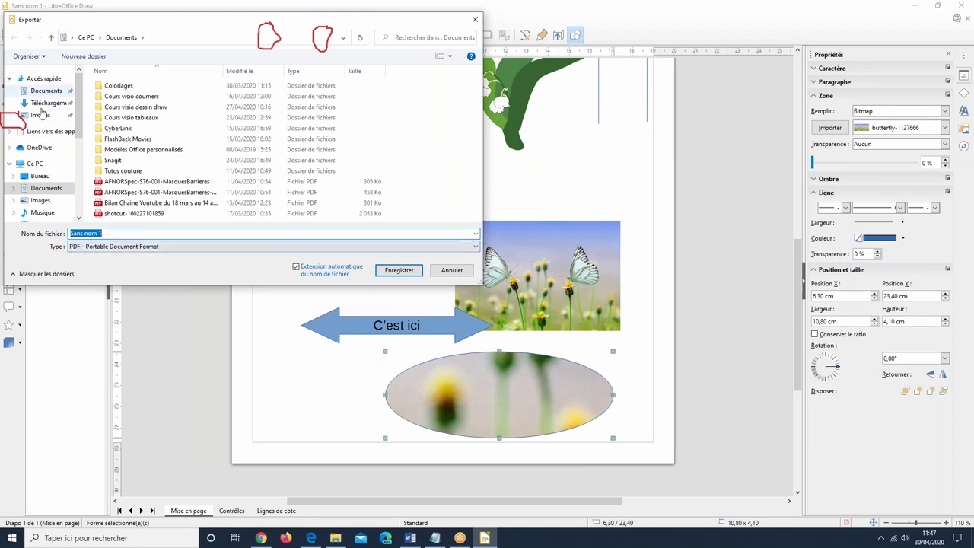
pyautogui.click(39, 177)
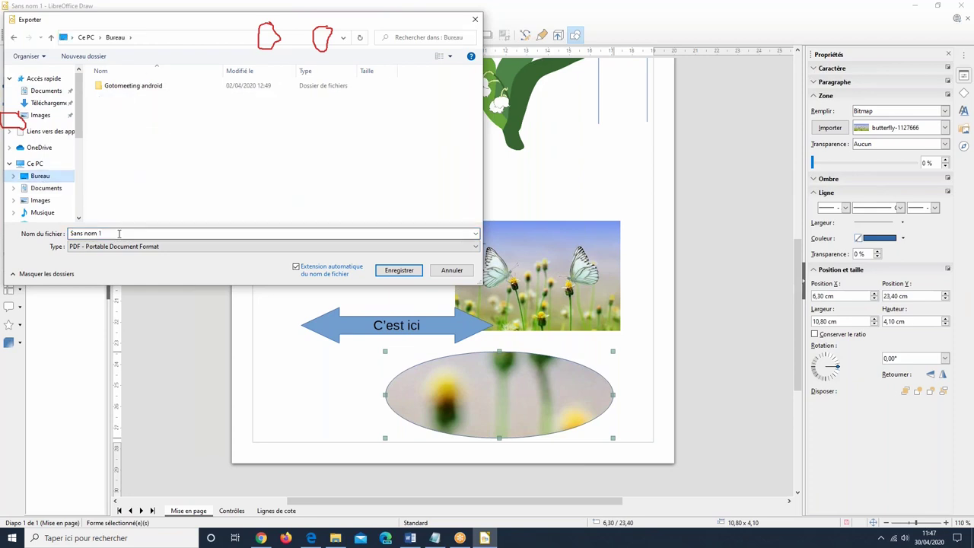
pyautogui.write('Tes')
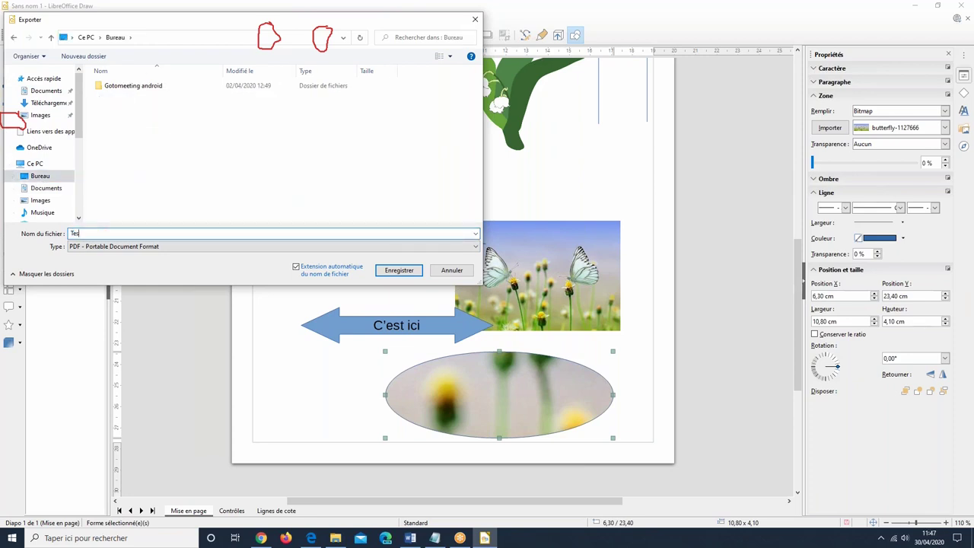
pyautogui.write('t cours jeudi')
pyautogui.click(398, 271)
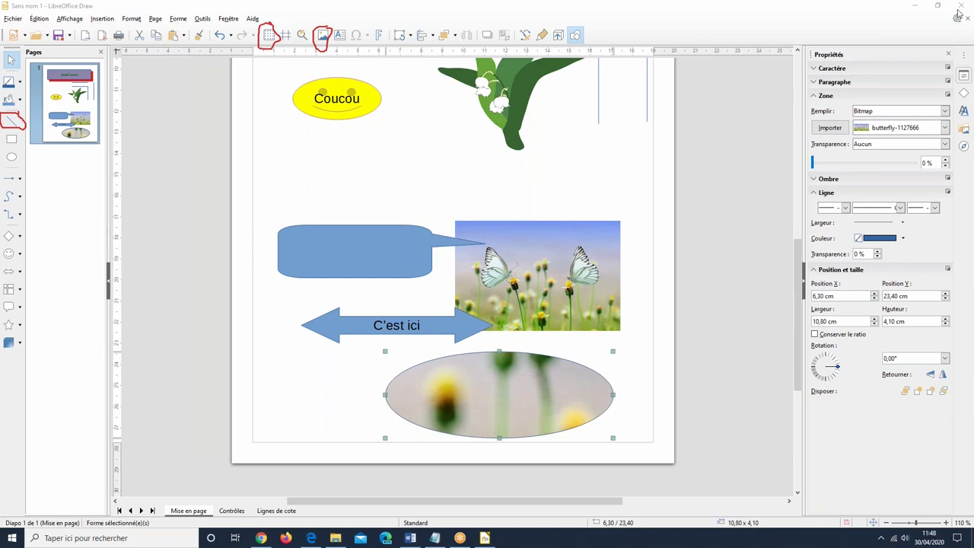
# Minimize the open windows, open the exported "Test cours jeudi" PDF from the desktop, and check its whole page
pyautogui.click(916, 7)
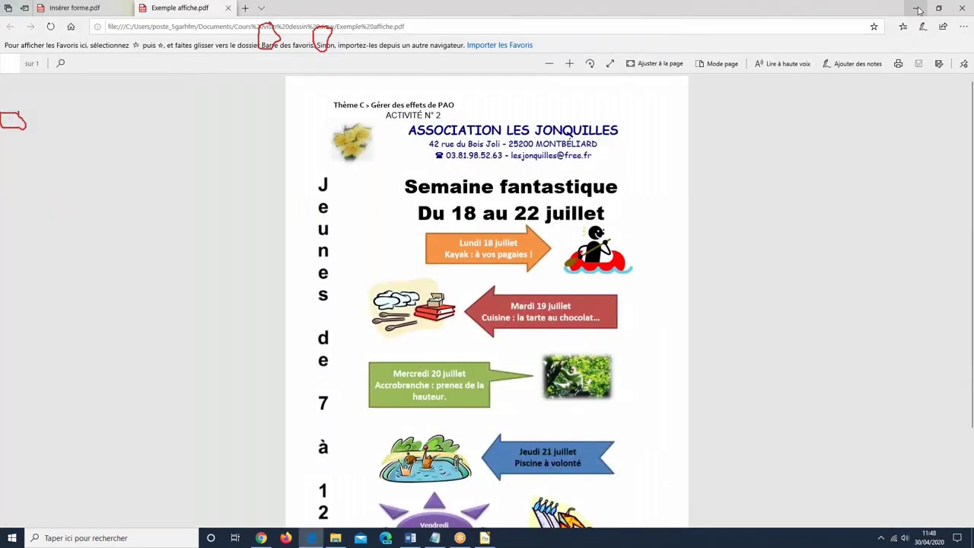
pyautogui.click(916, 7)
pyautogui.click(916, 8)
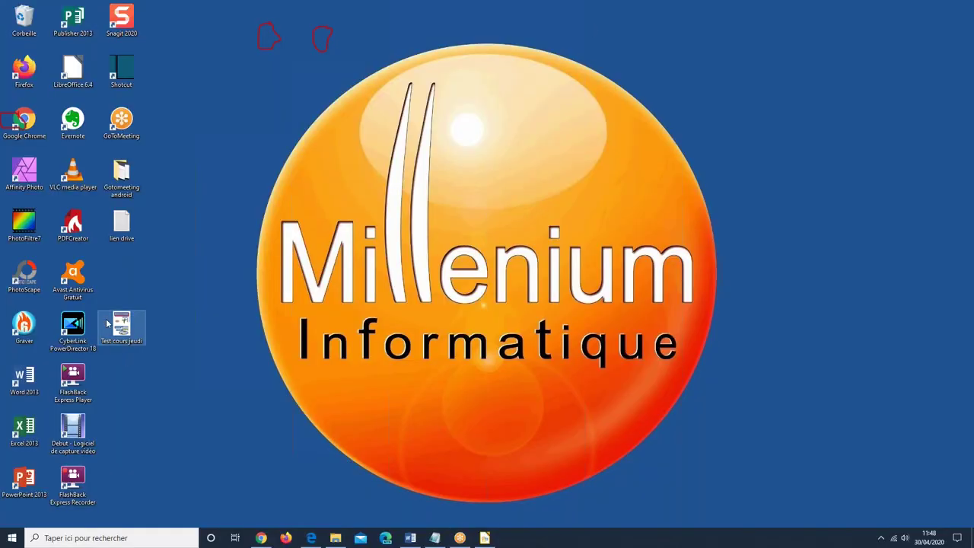
pyautogui.click(129, 325)
pyautogui.doubleClick(129, 325)
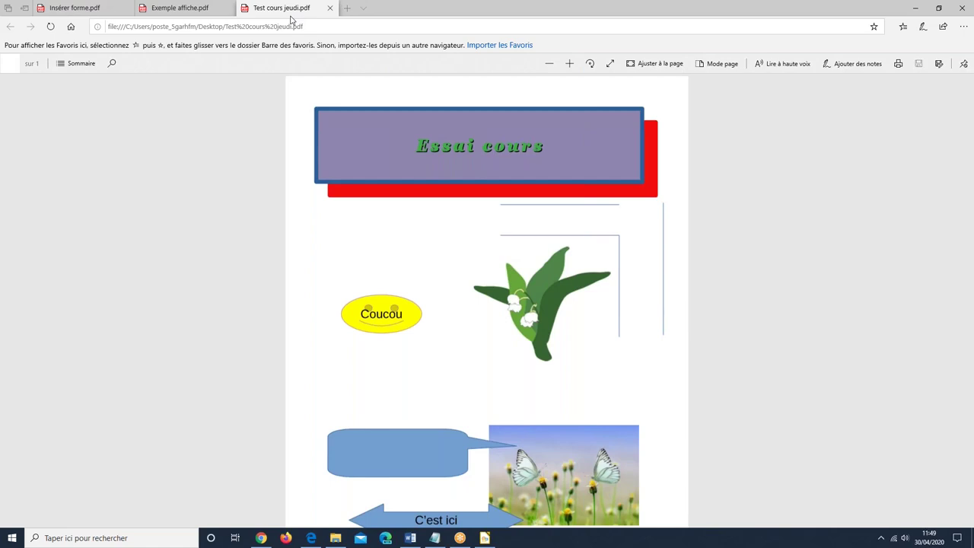
pyautogui.scroll(-3, 263, 291)
pyautogui.scroll(3, 296, 362)
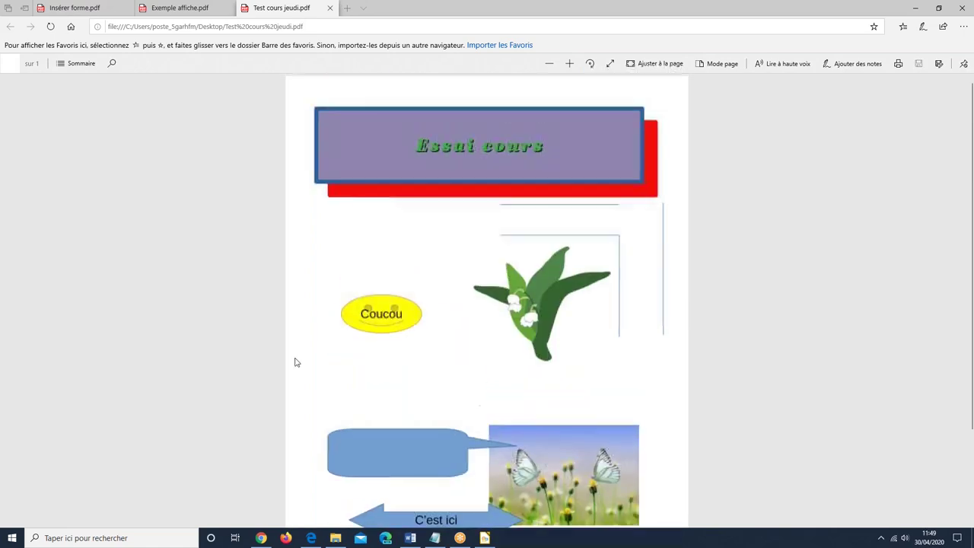
pyautogui.scroll(-3, 296, 350)
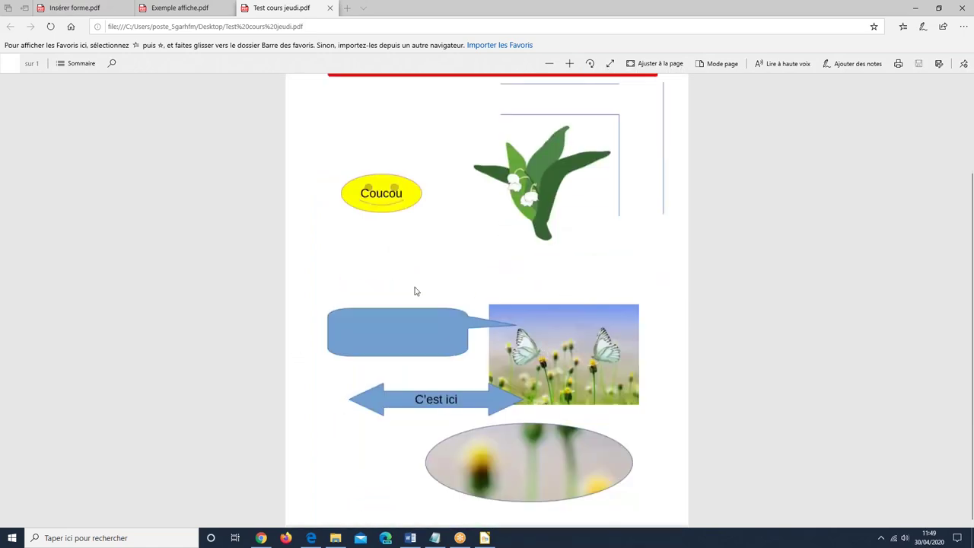
pyautogui.scroll(3, 430, 276)
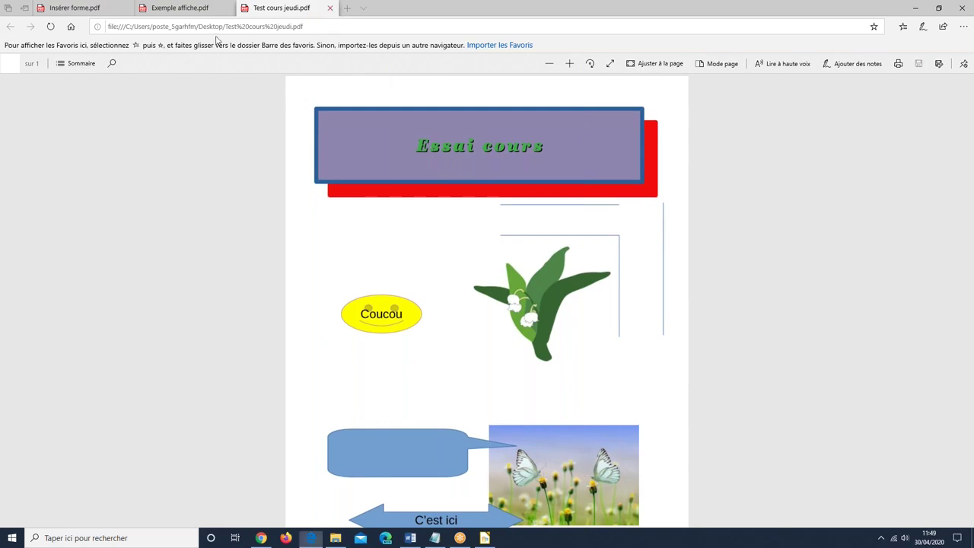
# Close the exported PDF and the browser window, and return to the drawing in LibreOffice Draw
pyautogui.click(330, 8)
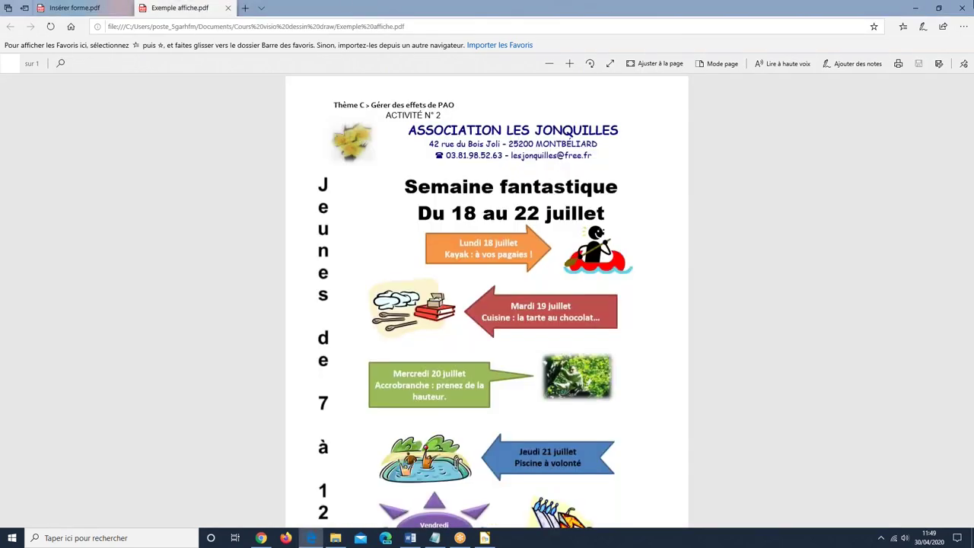
pyautogui.click(968, 11)
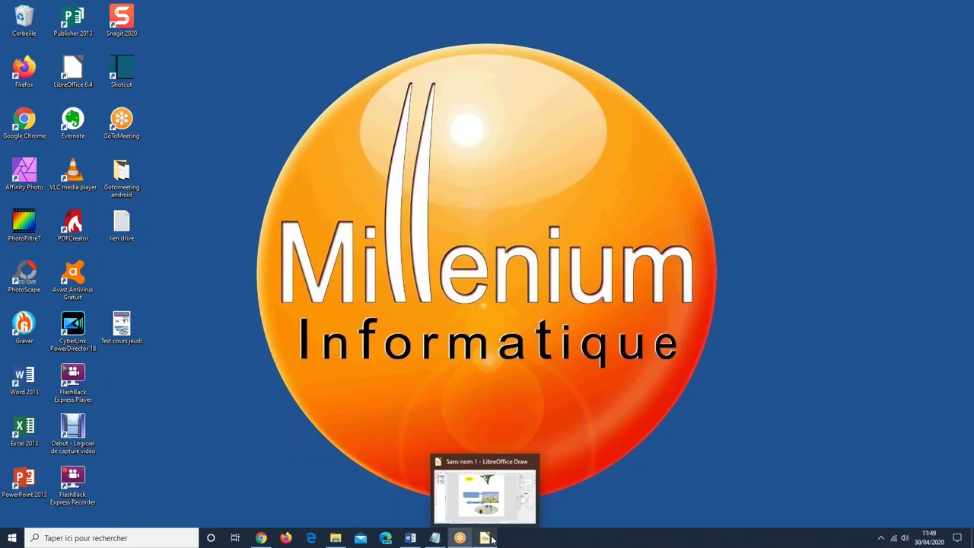
pyautogui.click(478, 491)
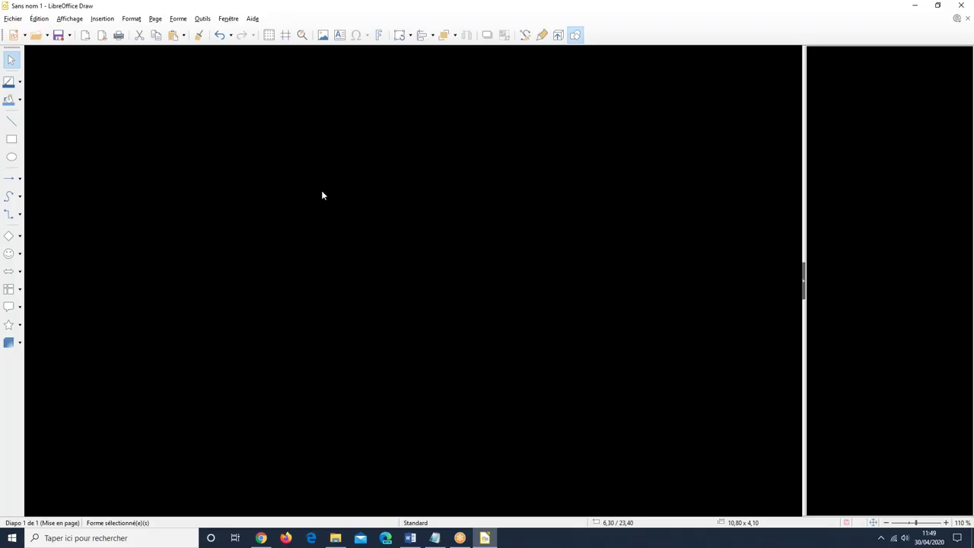